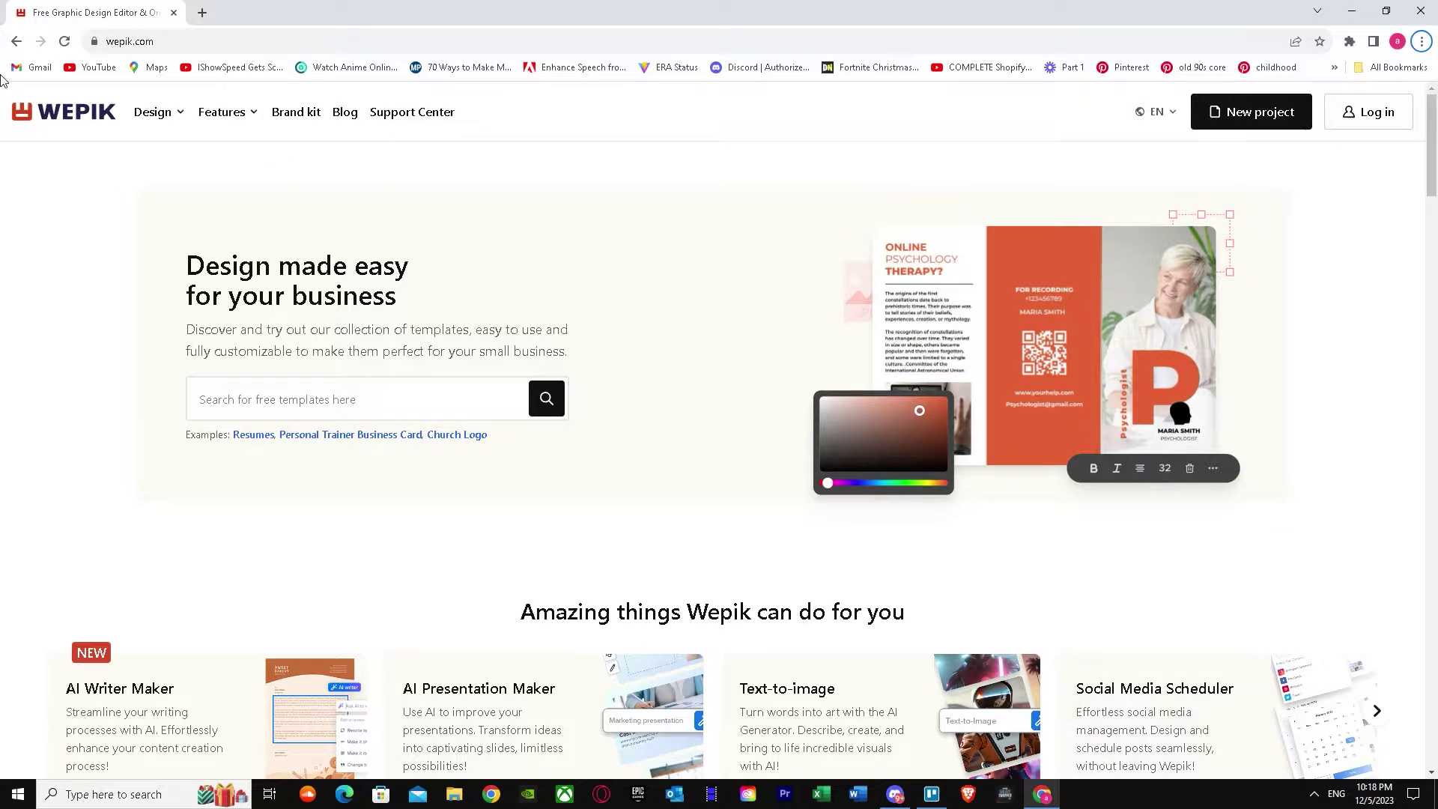
Step: Scroll down through the Wepik homepage template sections and back up to the top
scroll(725, 367, "down", 20)
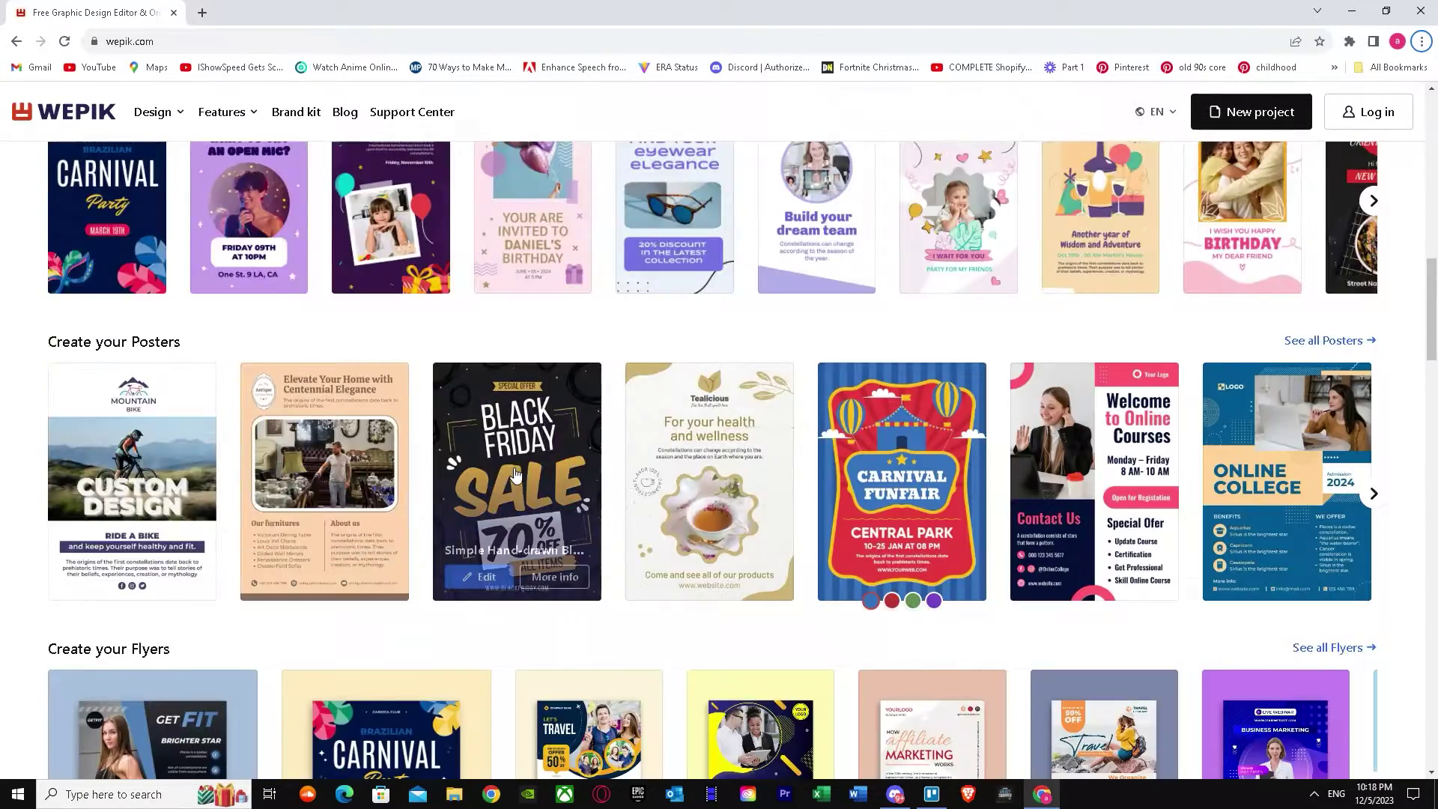
scroll(525, 498, "down", 5)
scroll(929, 543, "up", 20)
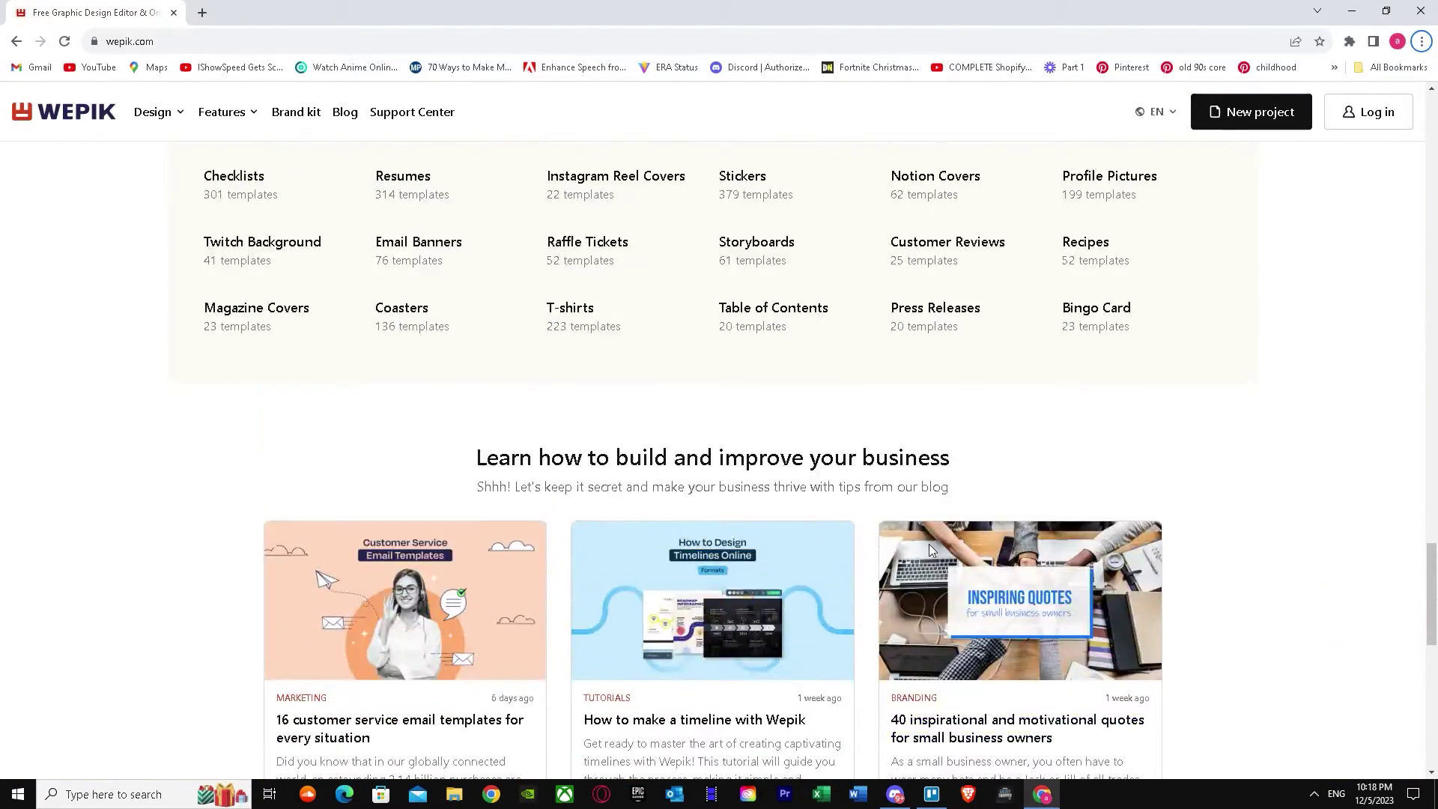
scroll(881, 512, "up", 15)
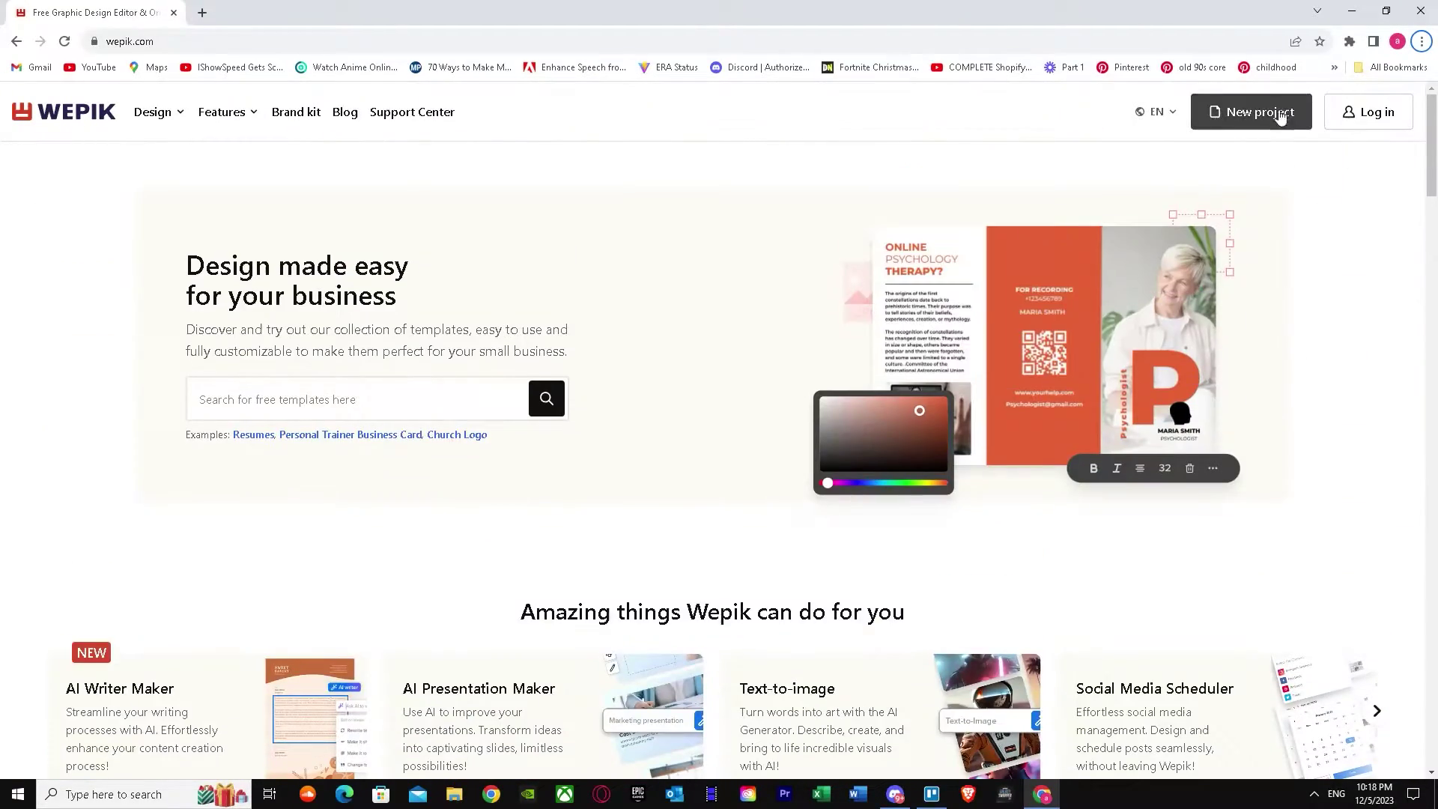
Step: Start a new project, keep px as the size unit, and pick the Youtube thumbnail preset
left_click(1256, 117)
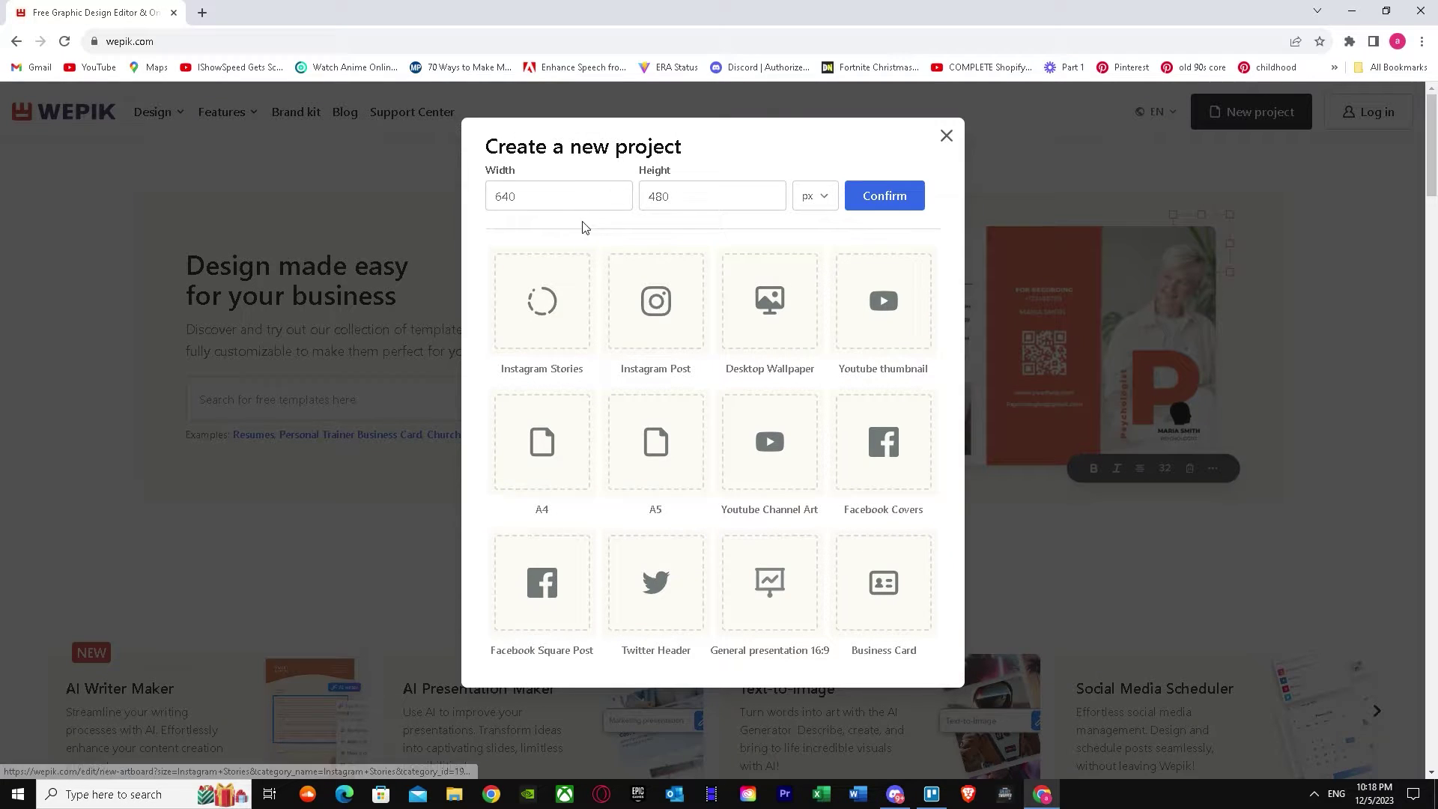
scroll(633, 438, "down", 4)
scroll(639, 447, "up", 4)
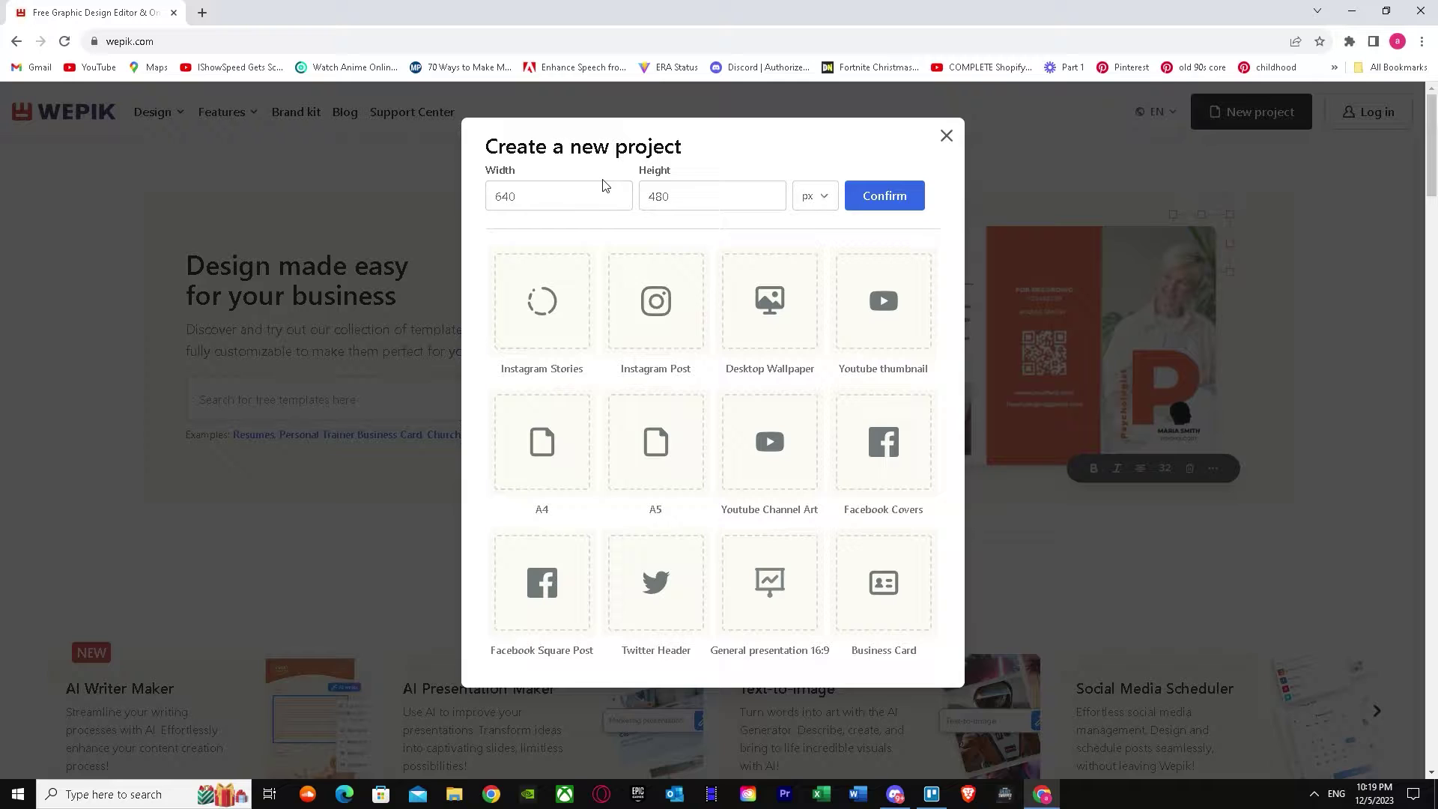
left_click(617, 197)
left_click(825, 206)
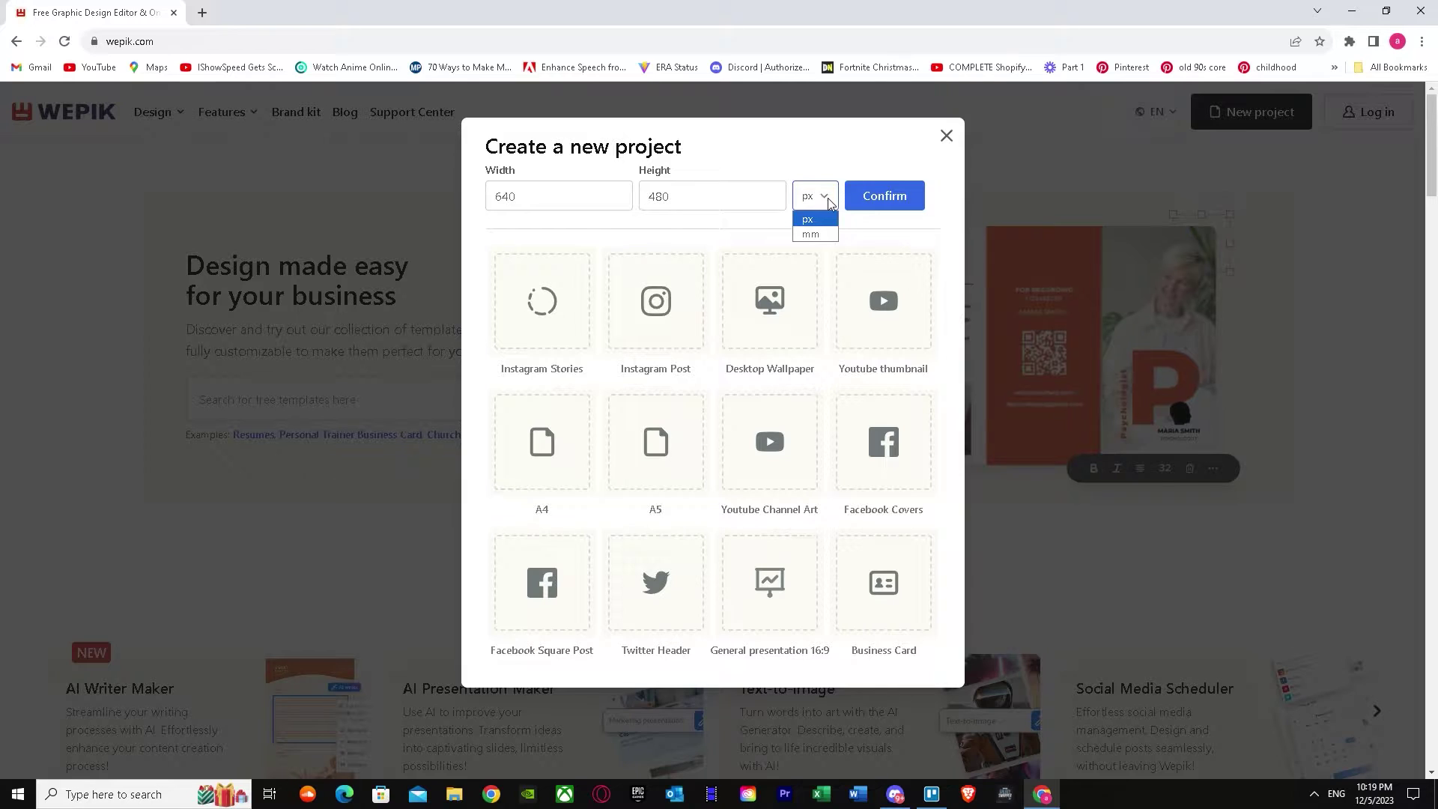
left_click(829, 202)
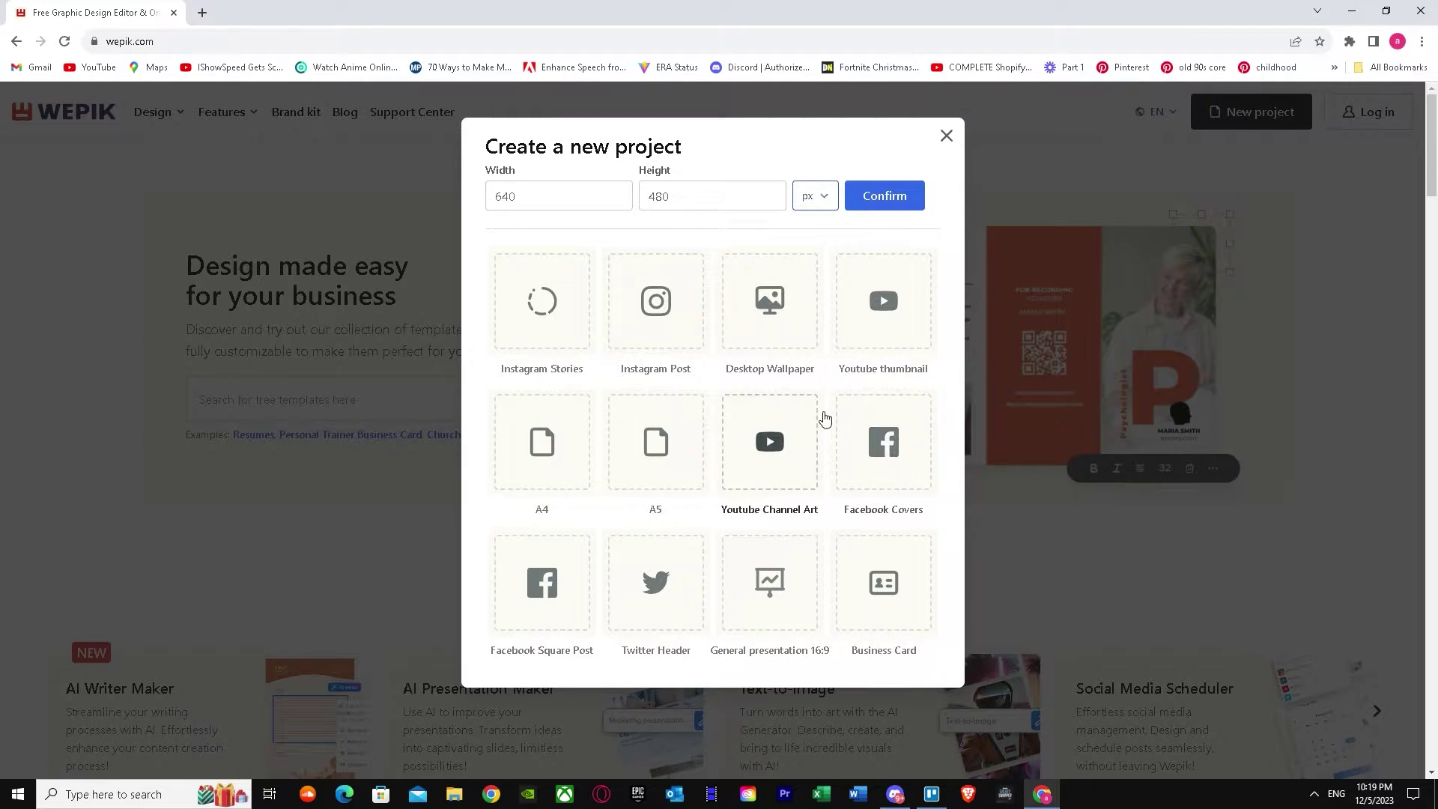
left_click(865, 342)
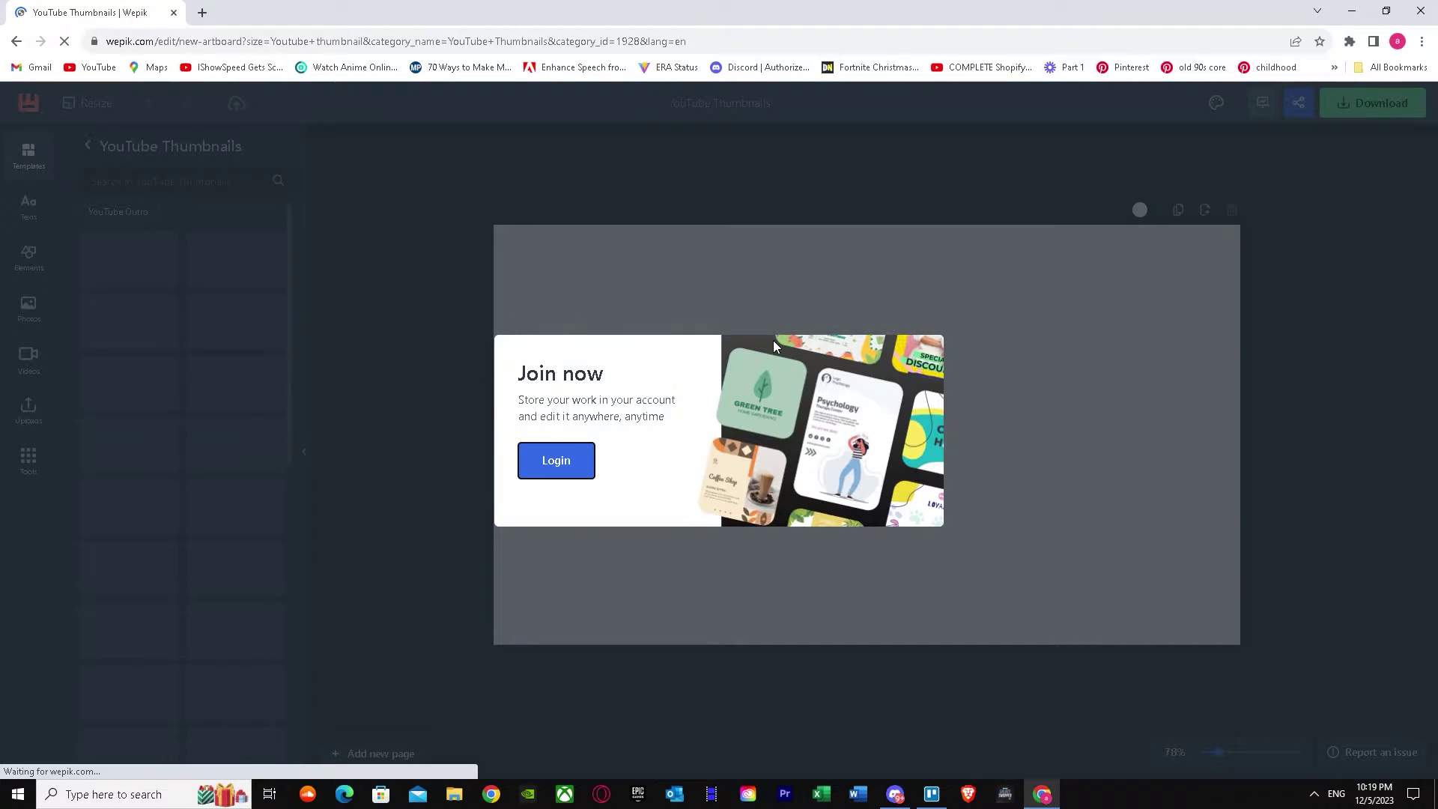
Step: Sign up for a Wepik account without promotional emails and answer 'I am a freelancer'
left_click(585, 474)
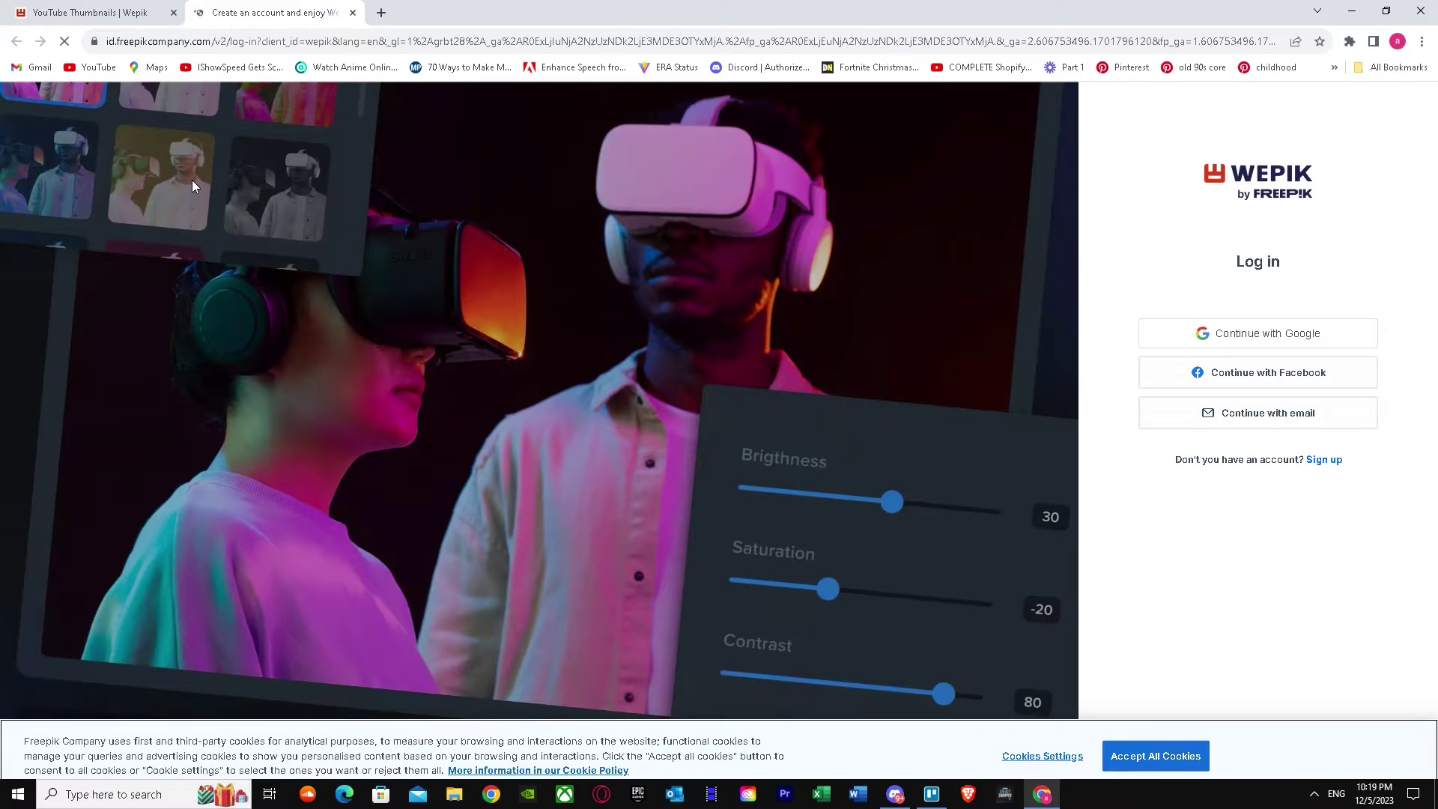
key("ctrl+shift+Tab")
left_click(256, 7)
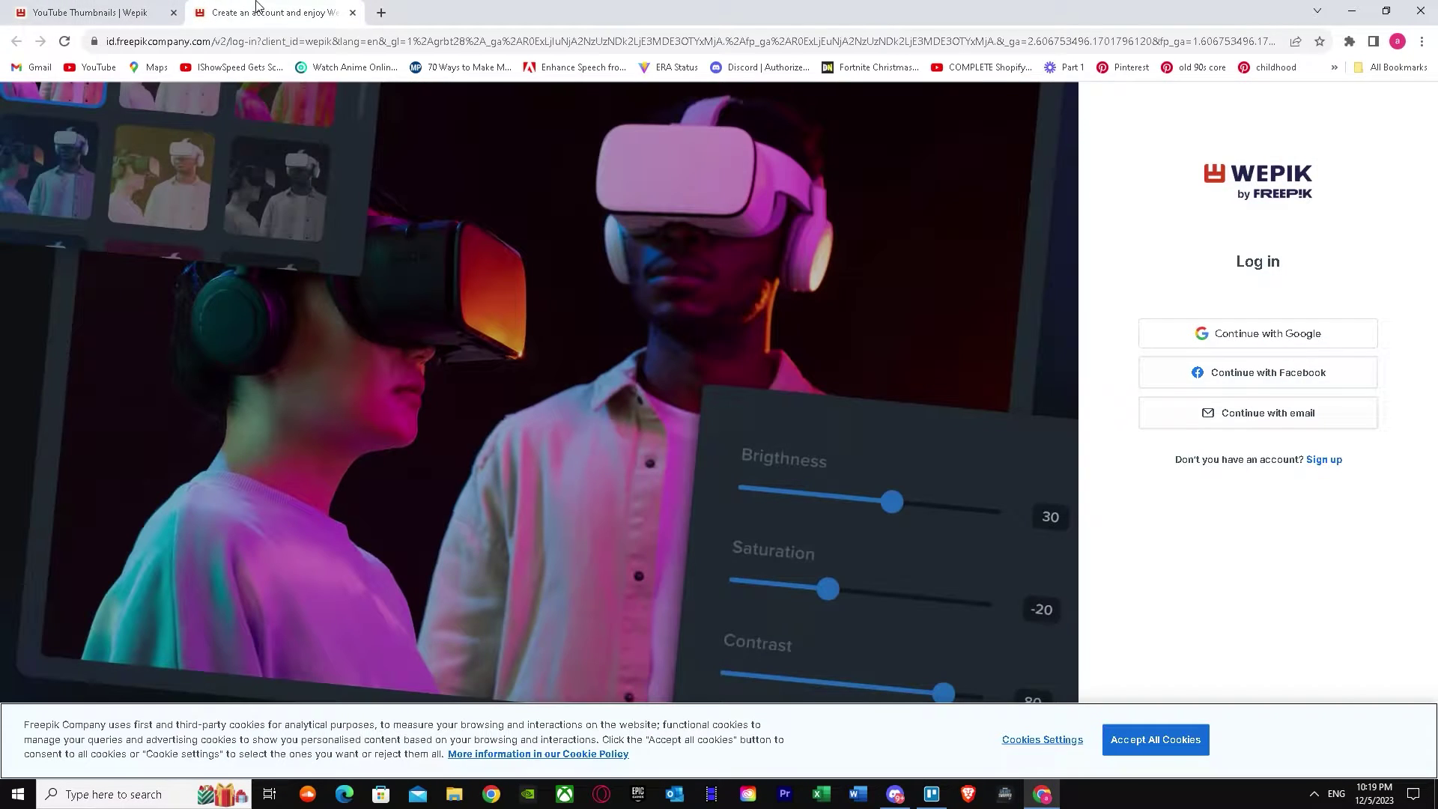
left_click(1314, 460)
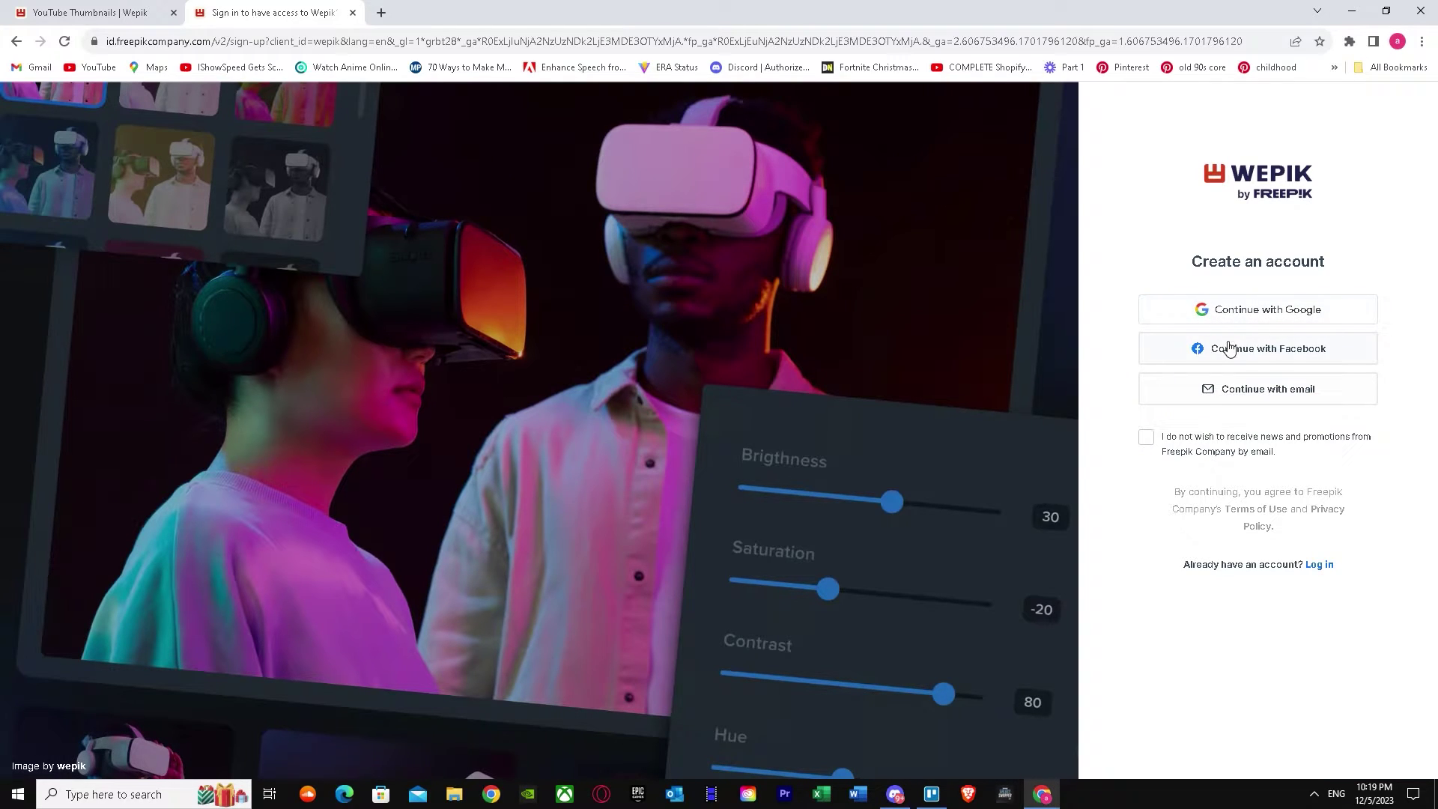
left_click(1146, 438)
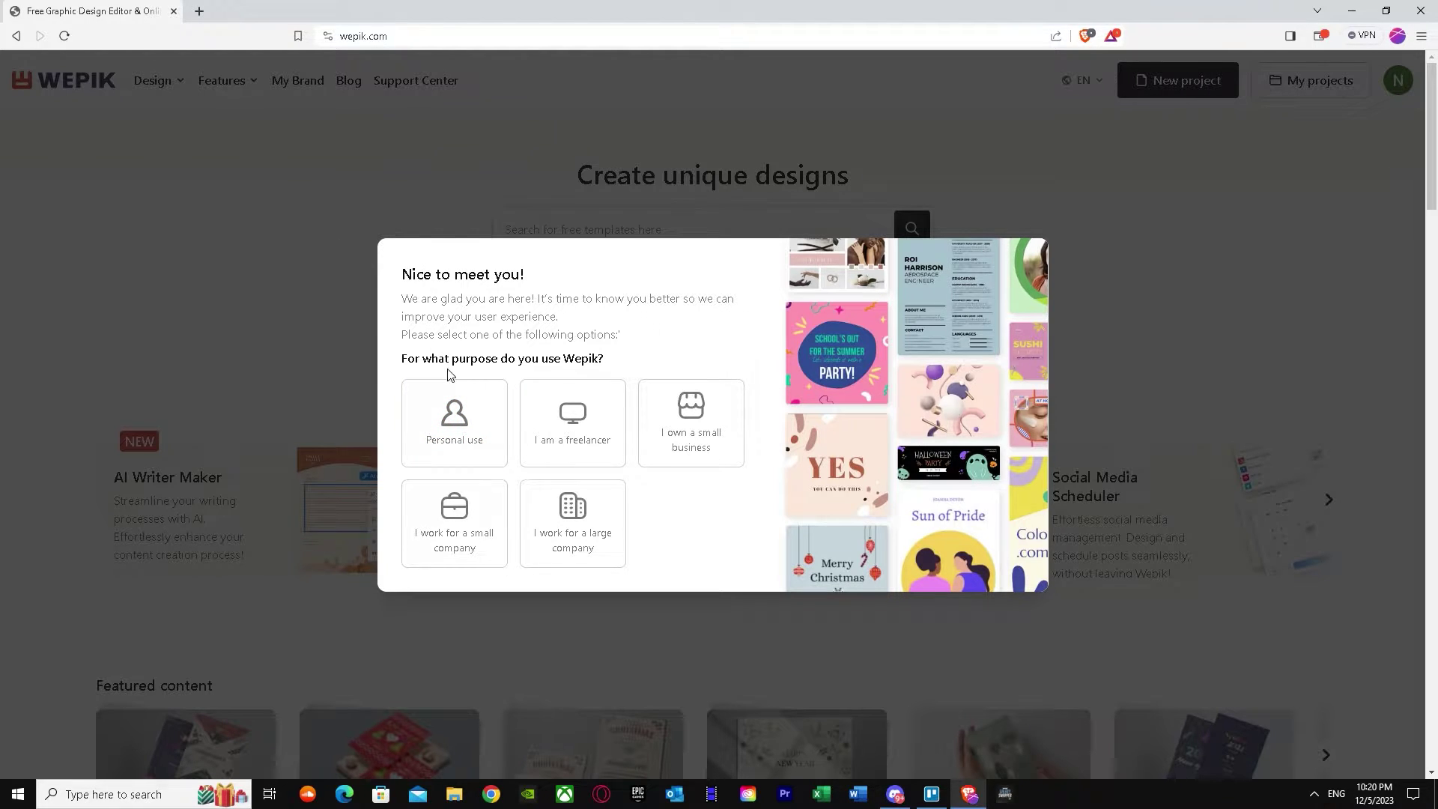
left_click(572, 426)
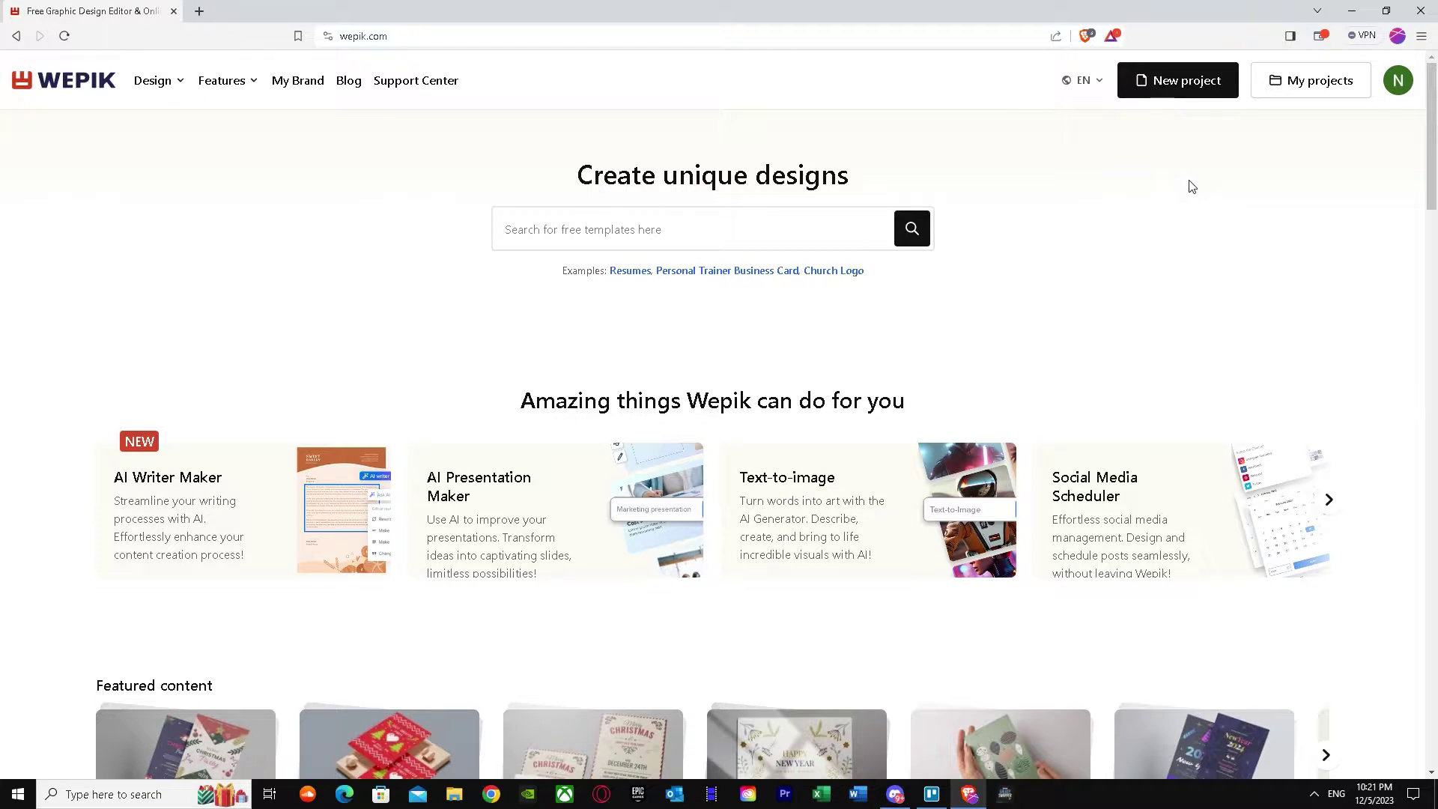
Step: Create a new project from the YouTube thumbnail preset and finish the editor's guided tour
left_click(1190, 82)
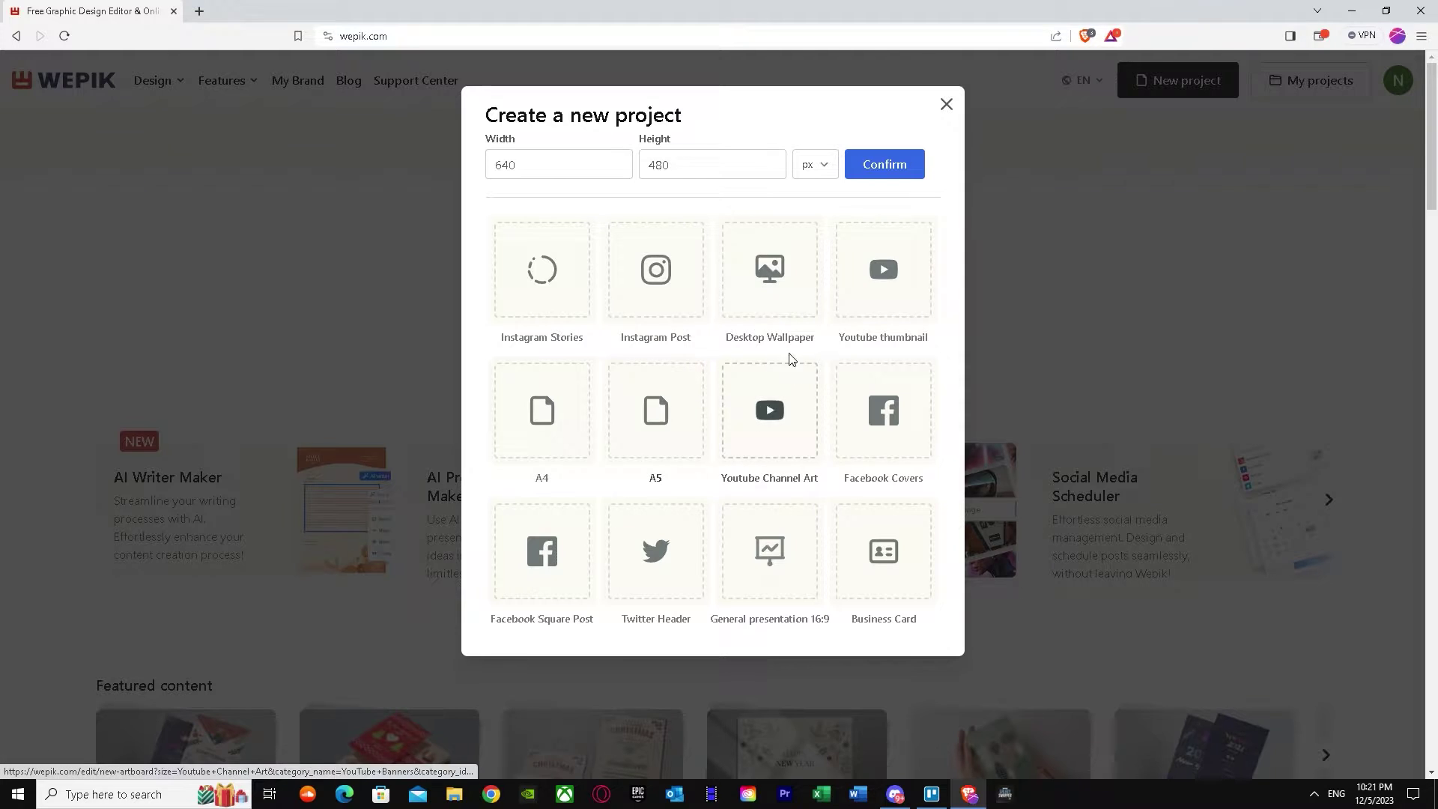
left_click(796, 387)
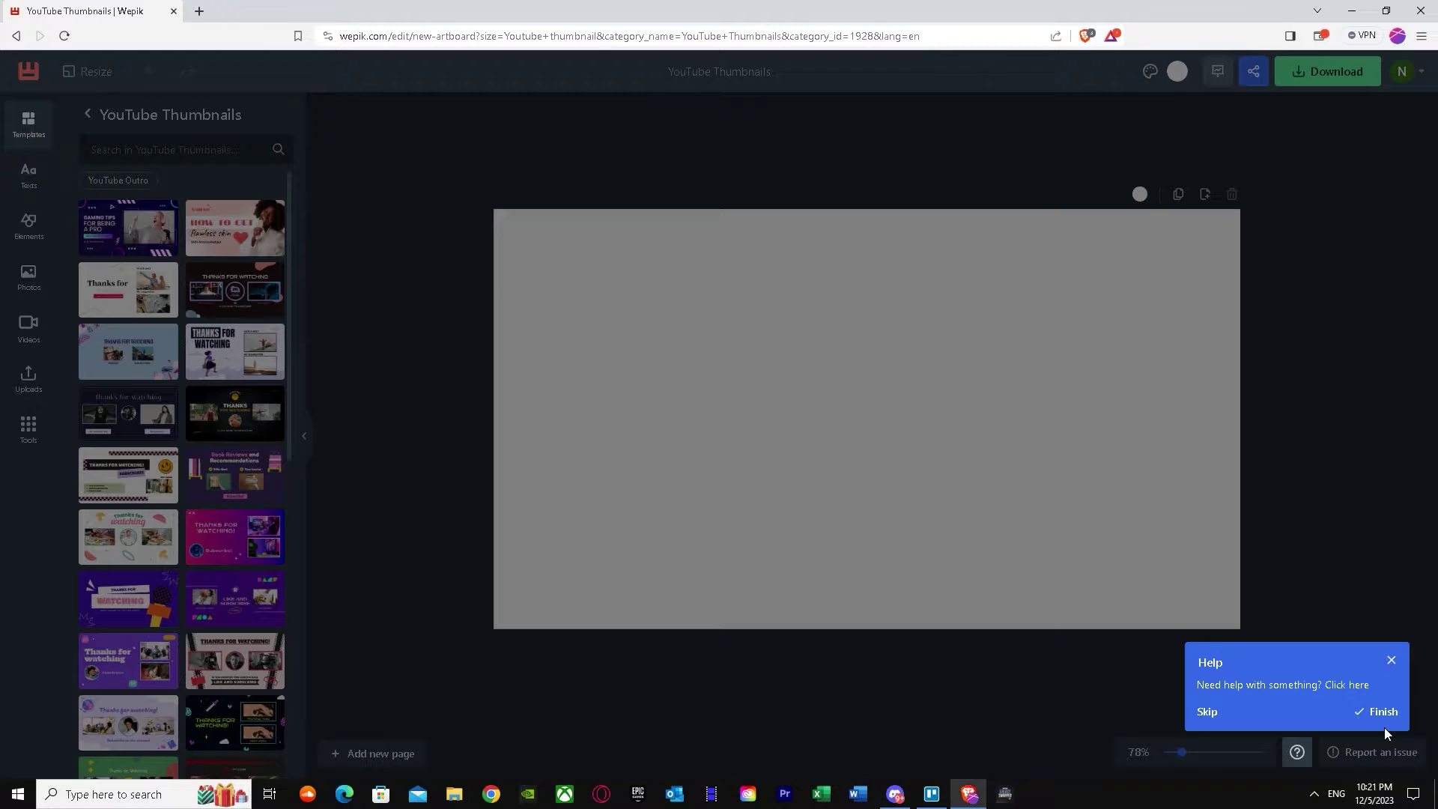
left_click(1378, 710)
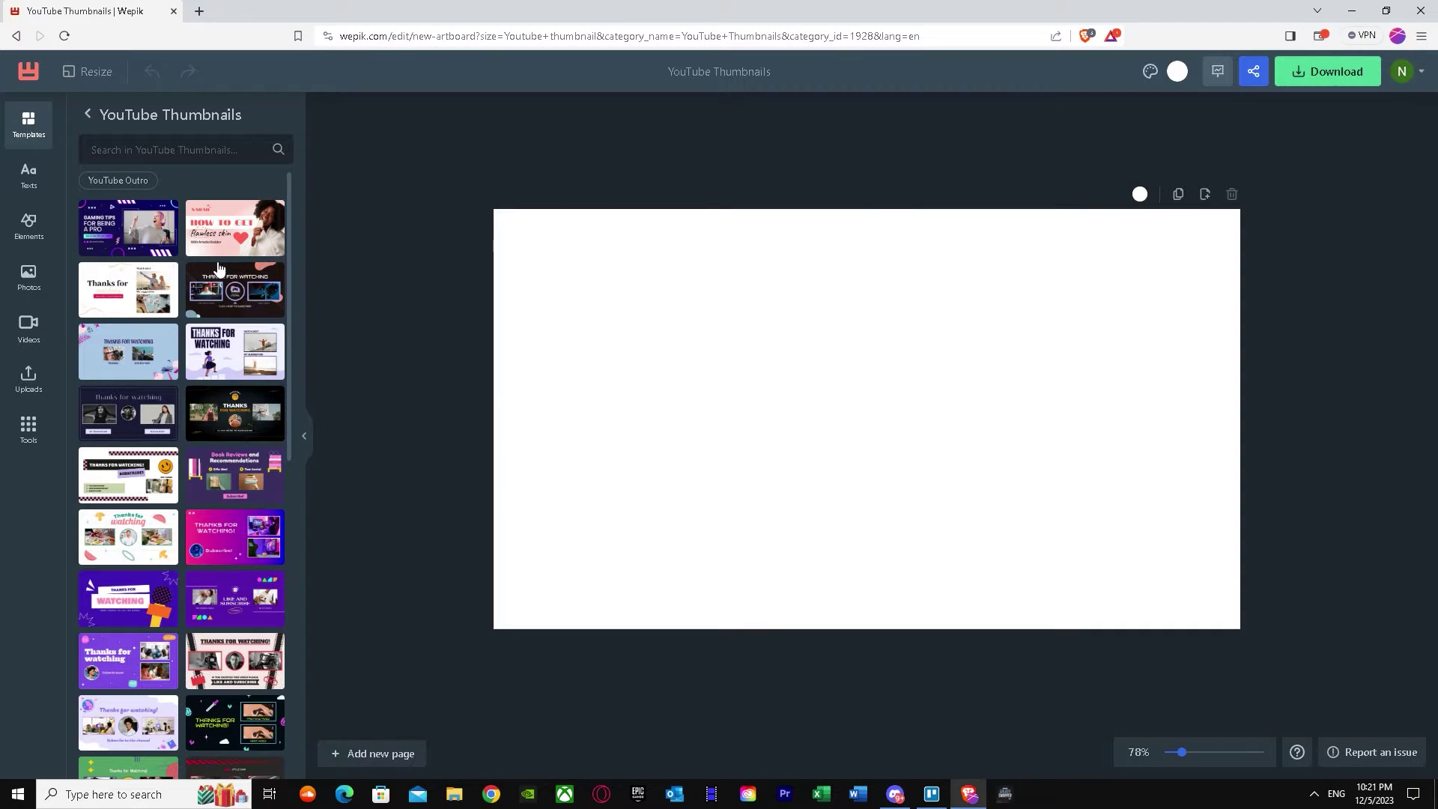
Step: Add the dark 'Thanks for watching' template as page 2 and select its GAMING & STREAMING text
left_click(239, 299)
left_click(763, 453)
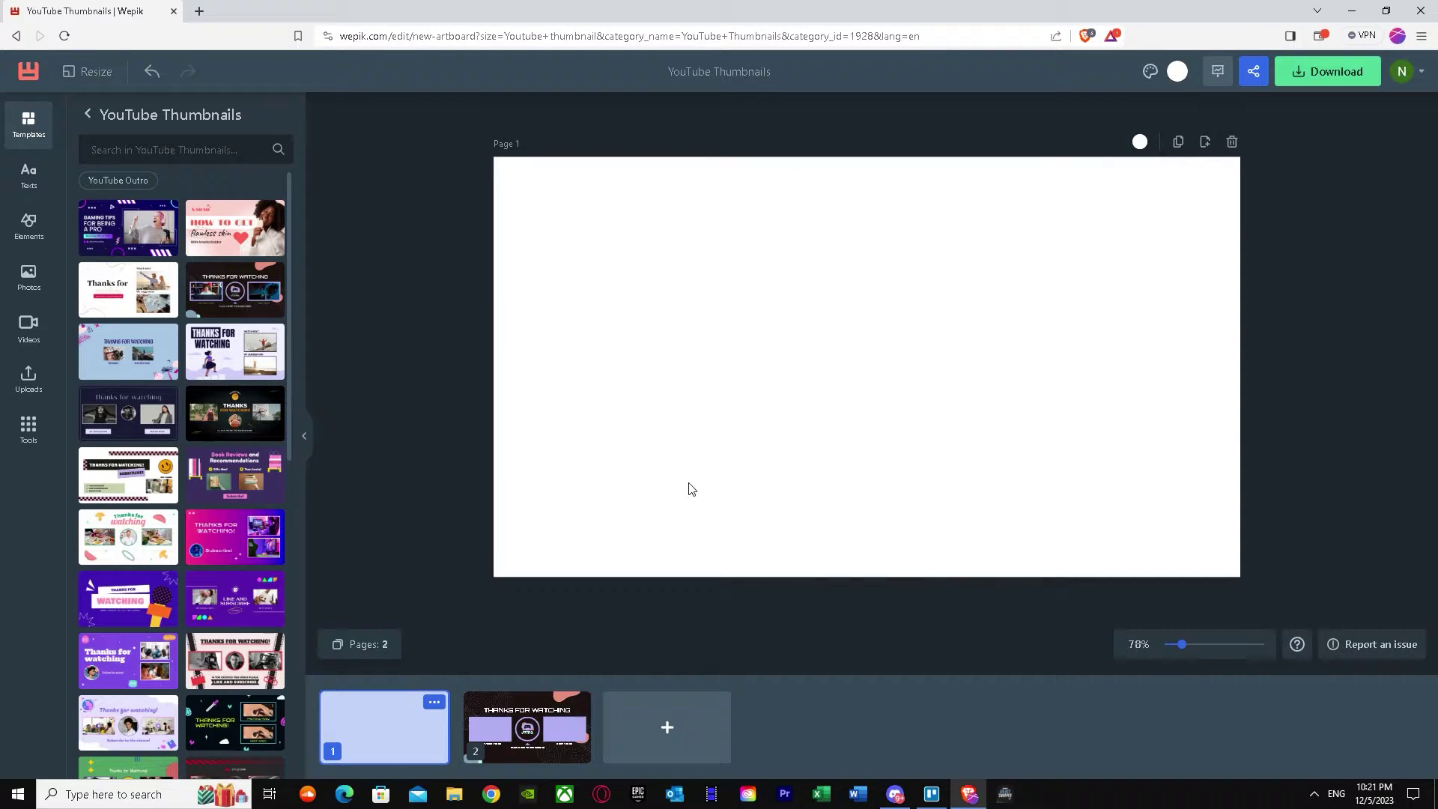
left_click(546, 719)
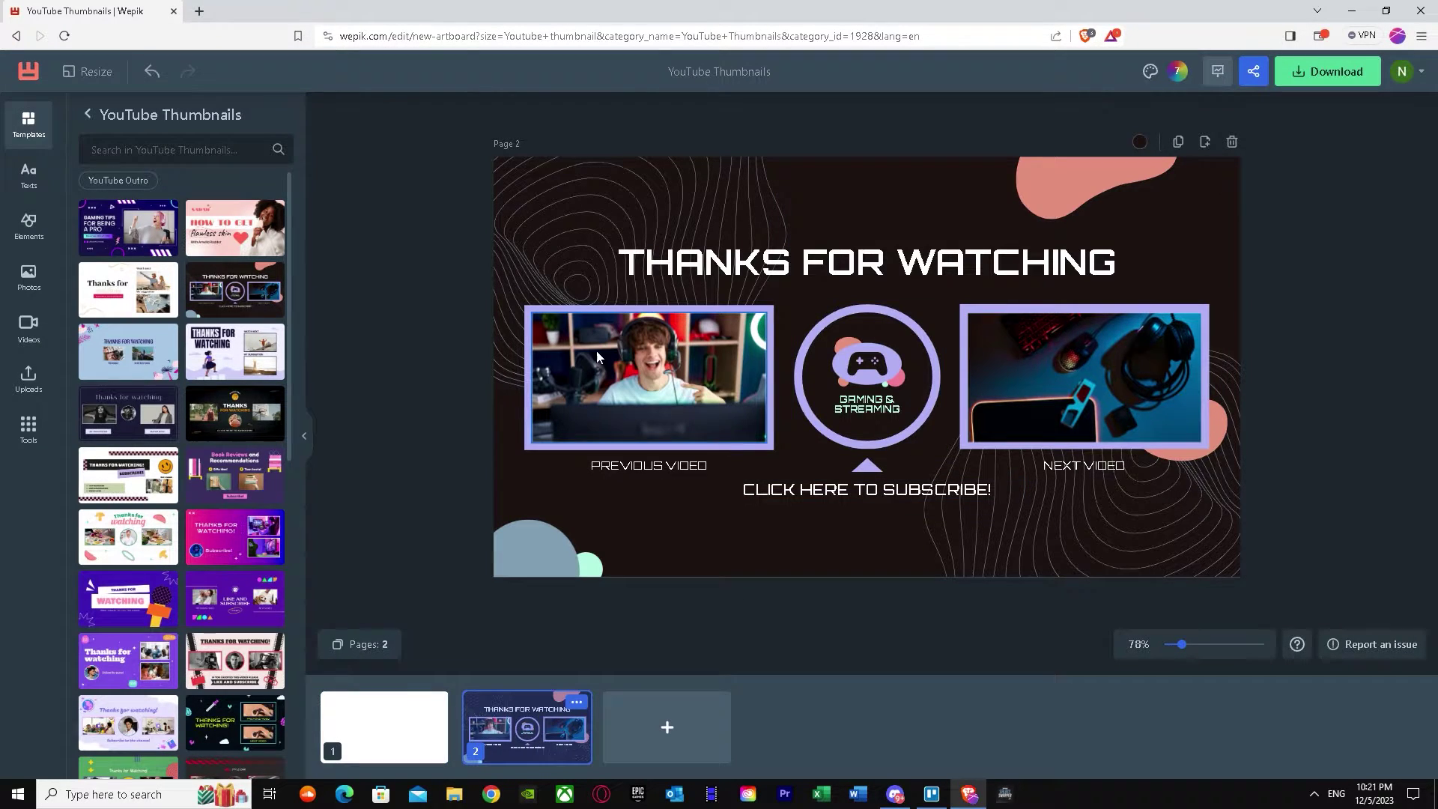
left_click(867, 367)
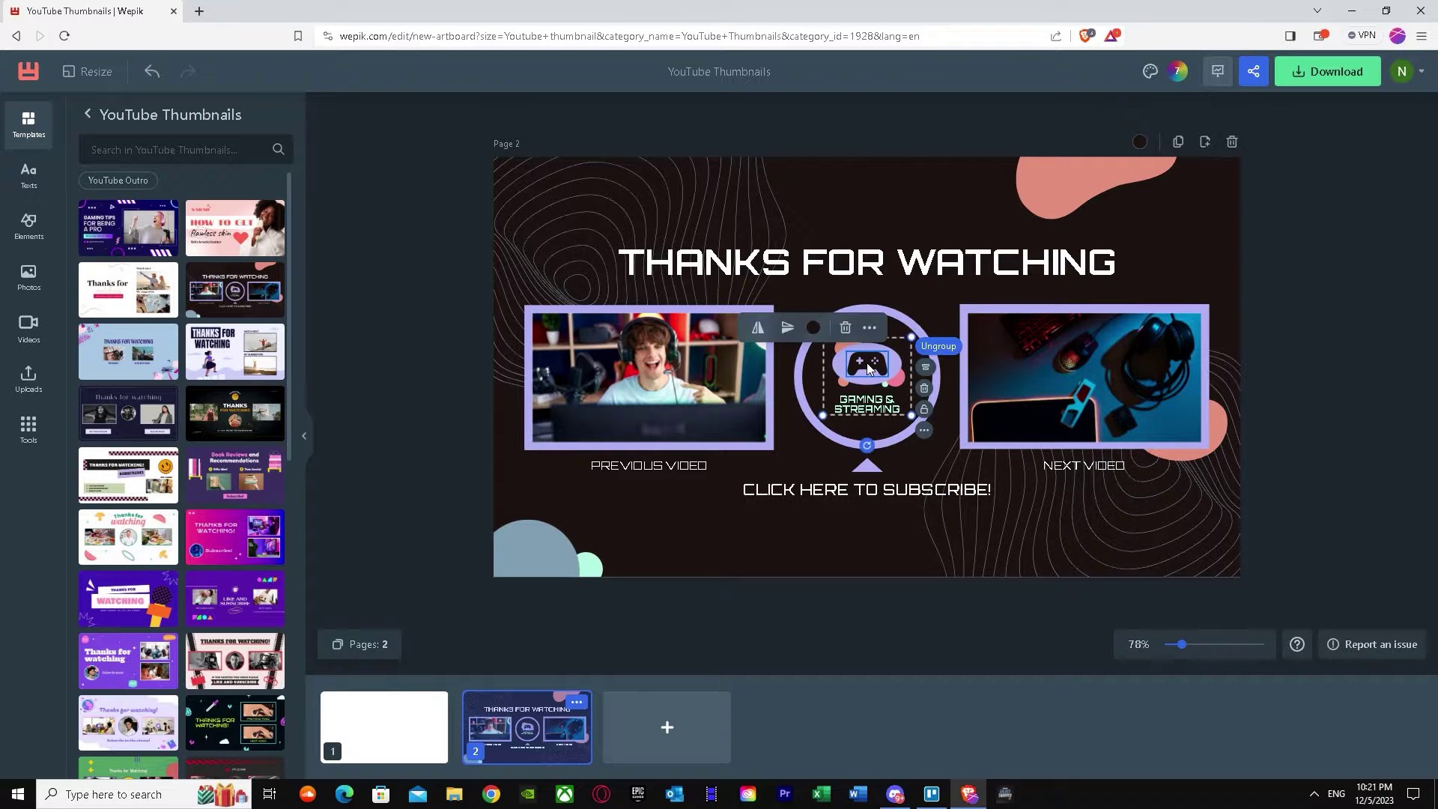
left_click(893, 410)
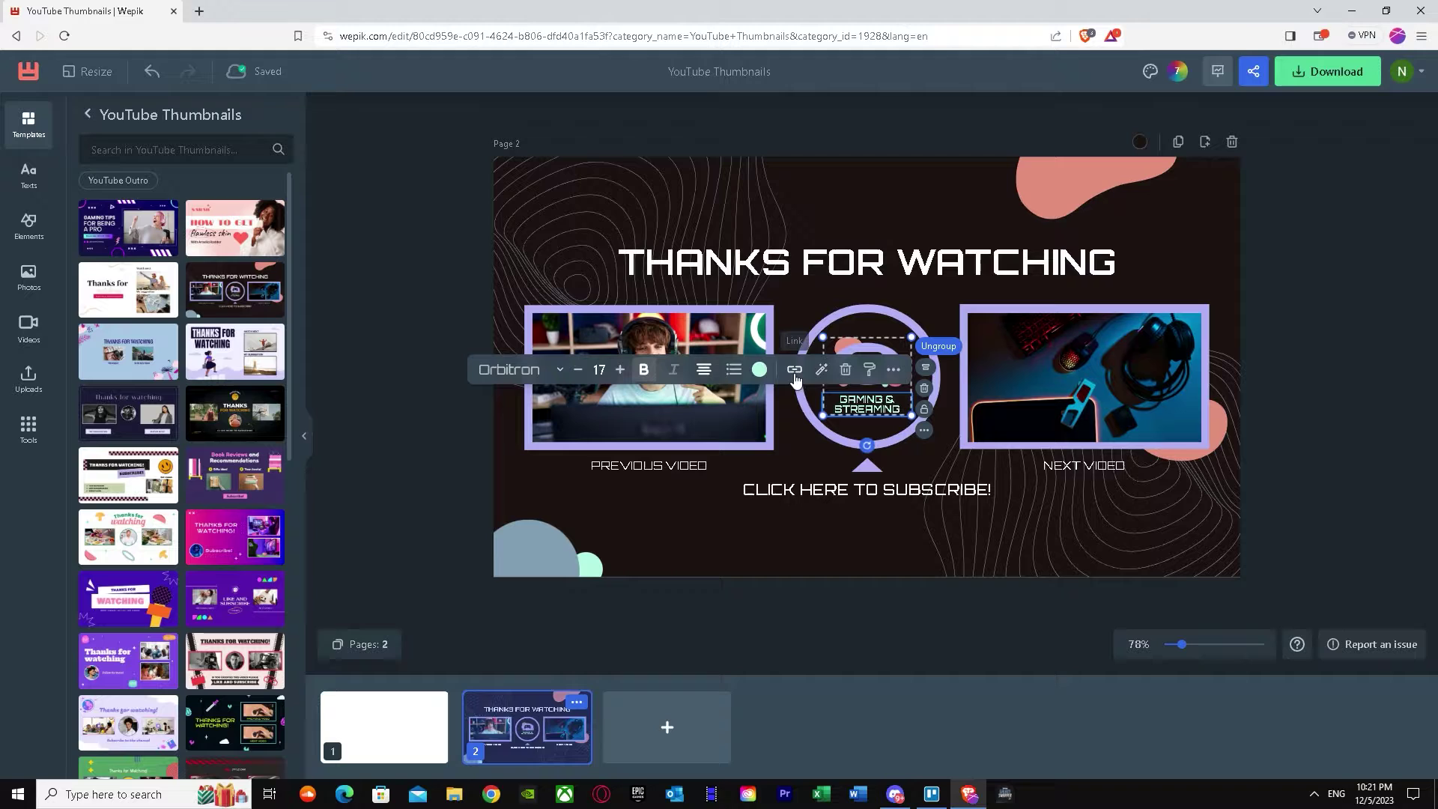
Step: Use the AI writer's Rewrite text to generate a paragraph from the prompt 'Gaming world'
left_click(819, 372)
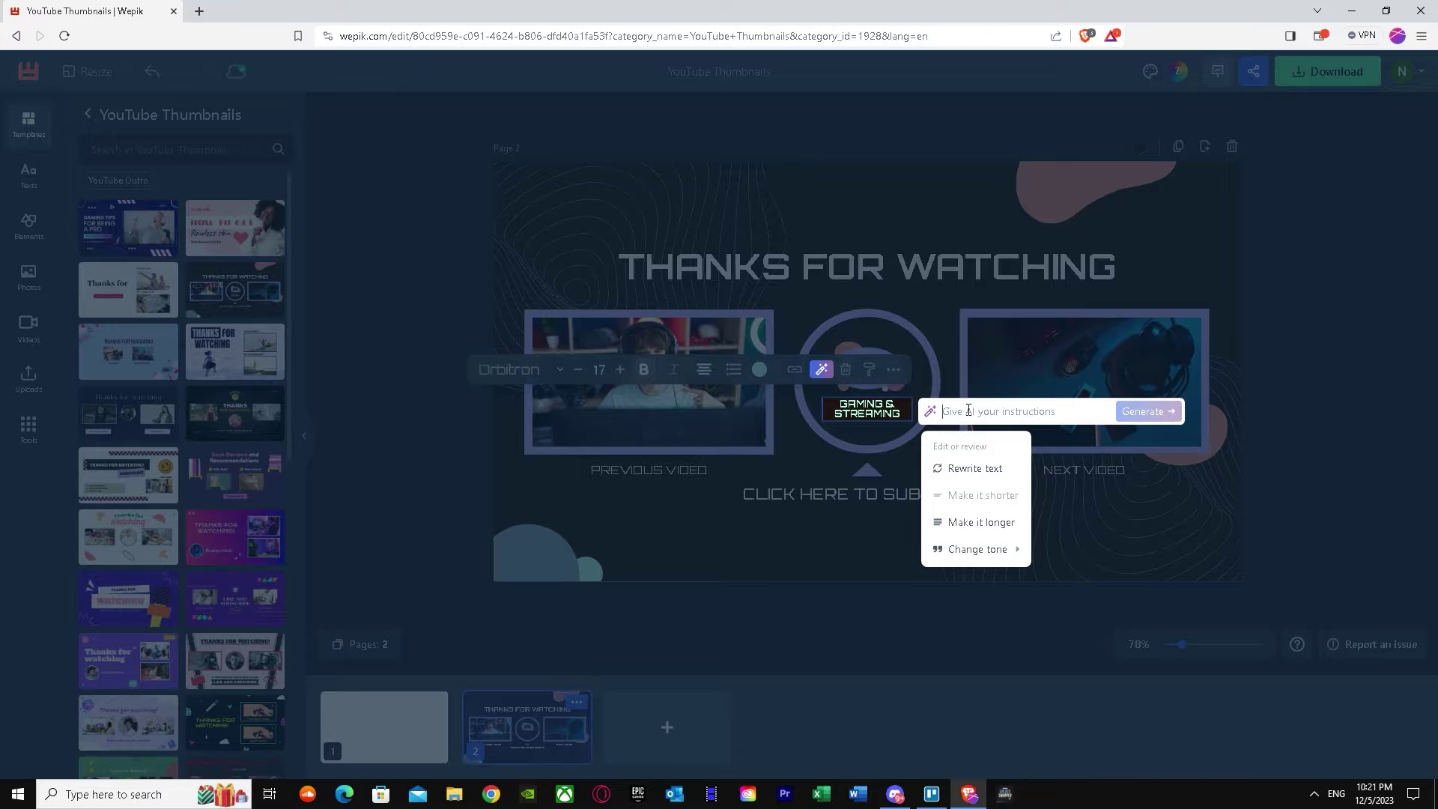
left_click(1010, 474)
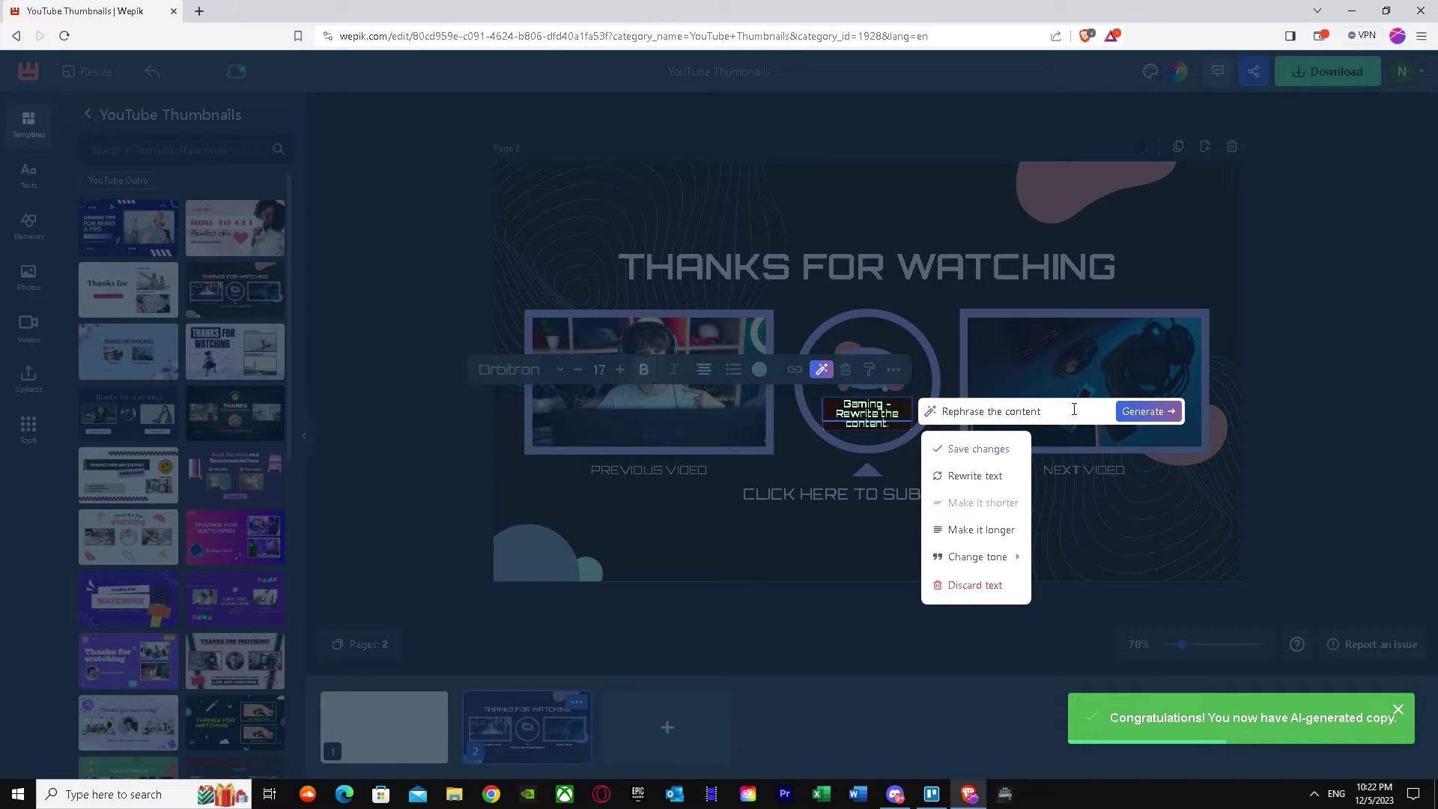
key("BackSpace")
key("BackSpace")
key("BackSpace")
key("BackSpace")
key("BackSpace")
key("BackSpace")
key("BackSpace")
key("BackSpace")
key("BackSpace")
key("BackSpace")
key("BackSpace")
key("BackSpace")
key("BackSpace")
key("BackSpace")
key("BackSpace")
key("BackSpace")
key("BackSpace")
key("BackSpace")
key("BackSpace")
key("BackSpace")
type("Gami")
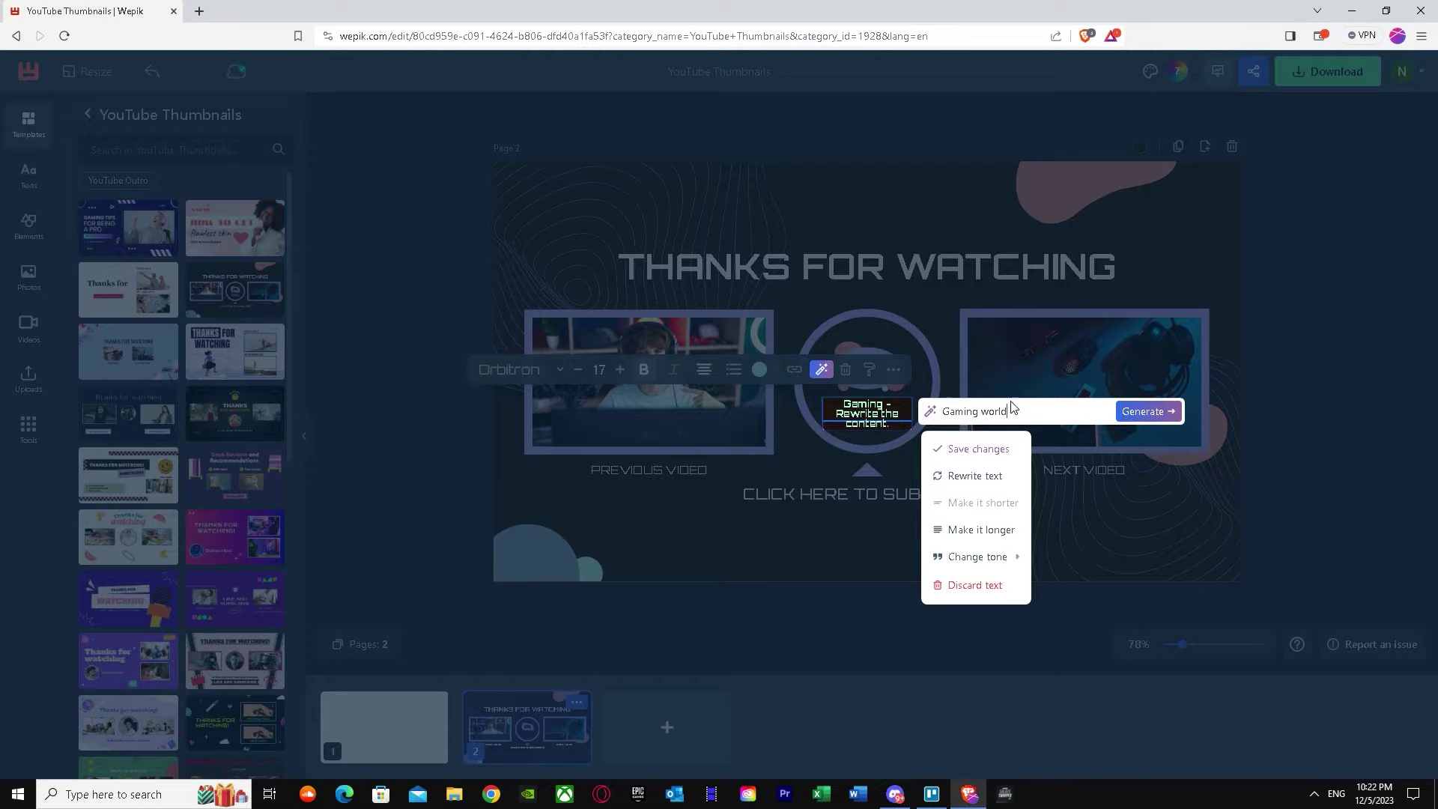
type("ng world")
left_click(1132, 411)
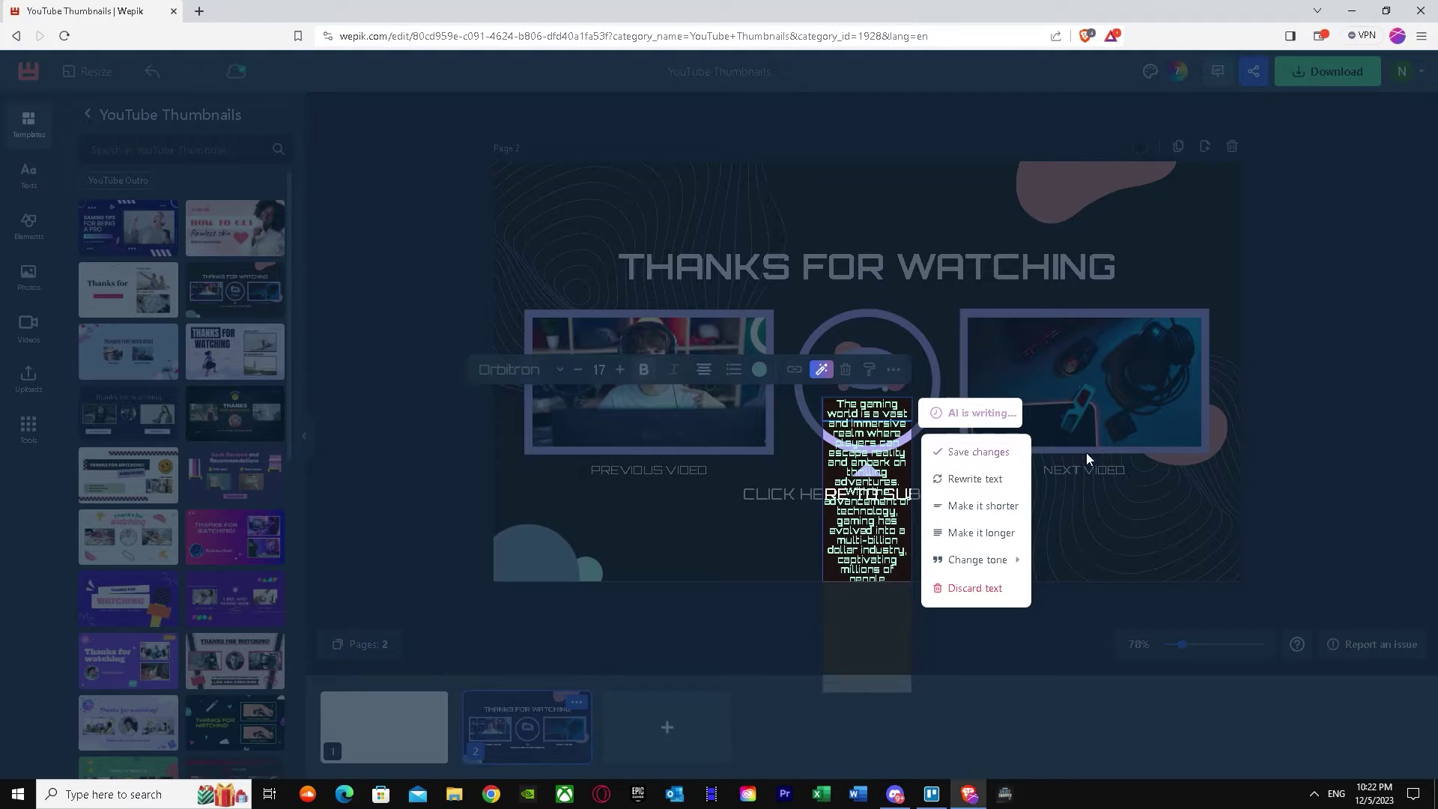
Step: Shorten the generated gaming paragraph several times, then rewrite it once more
left_click(994, 503)
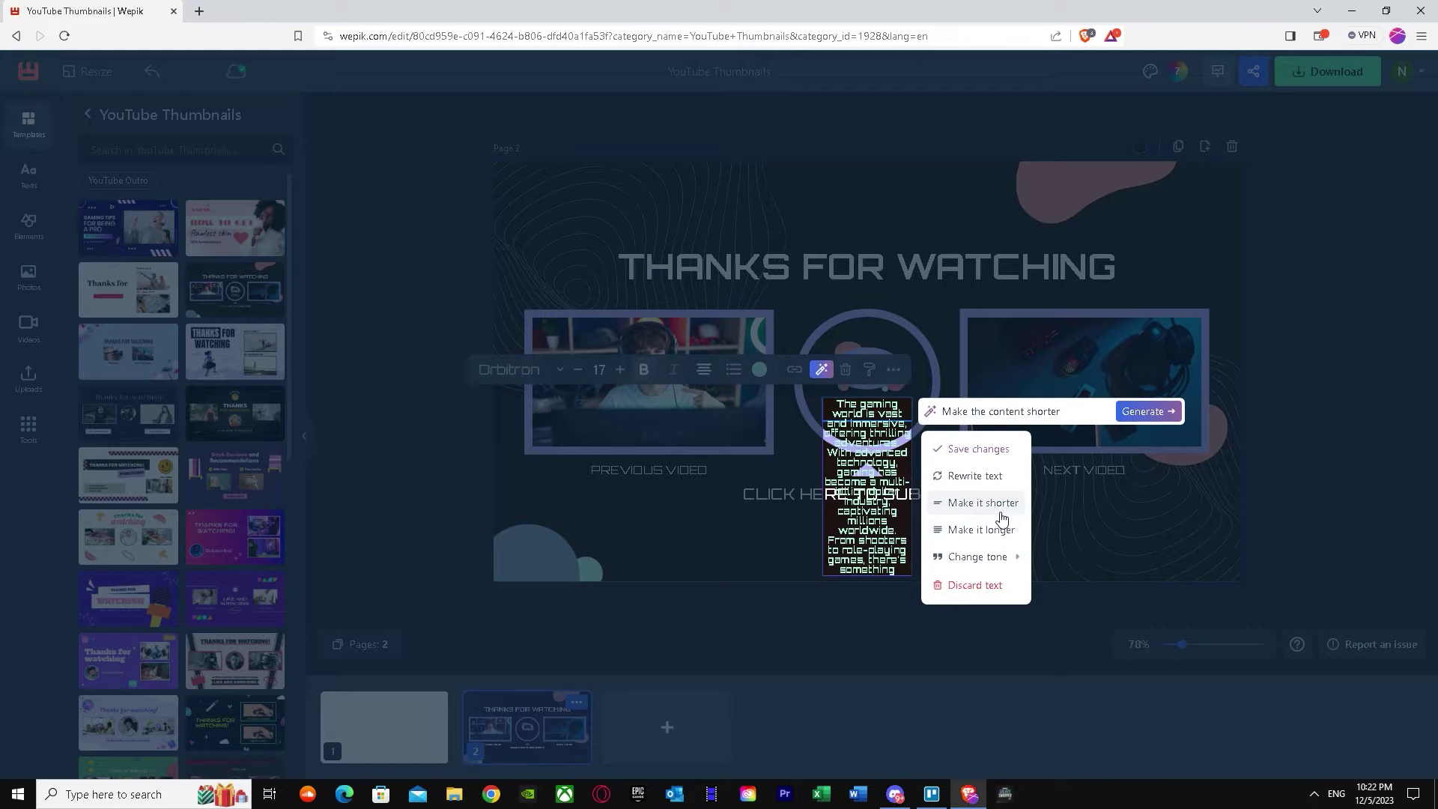
left_click(1000, 507)
left_click(1001, 508)
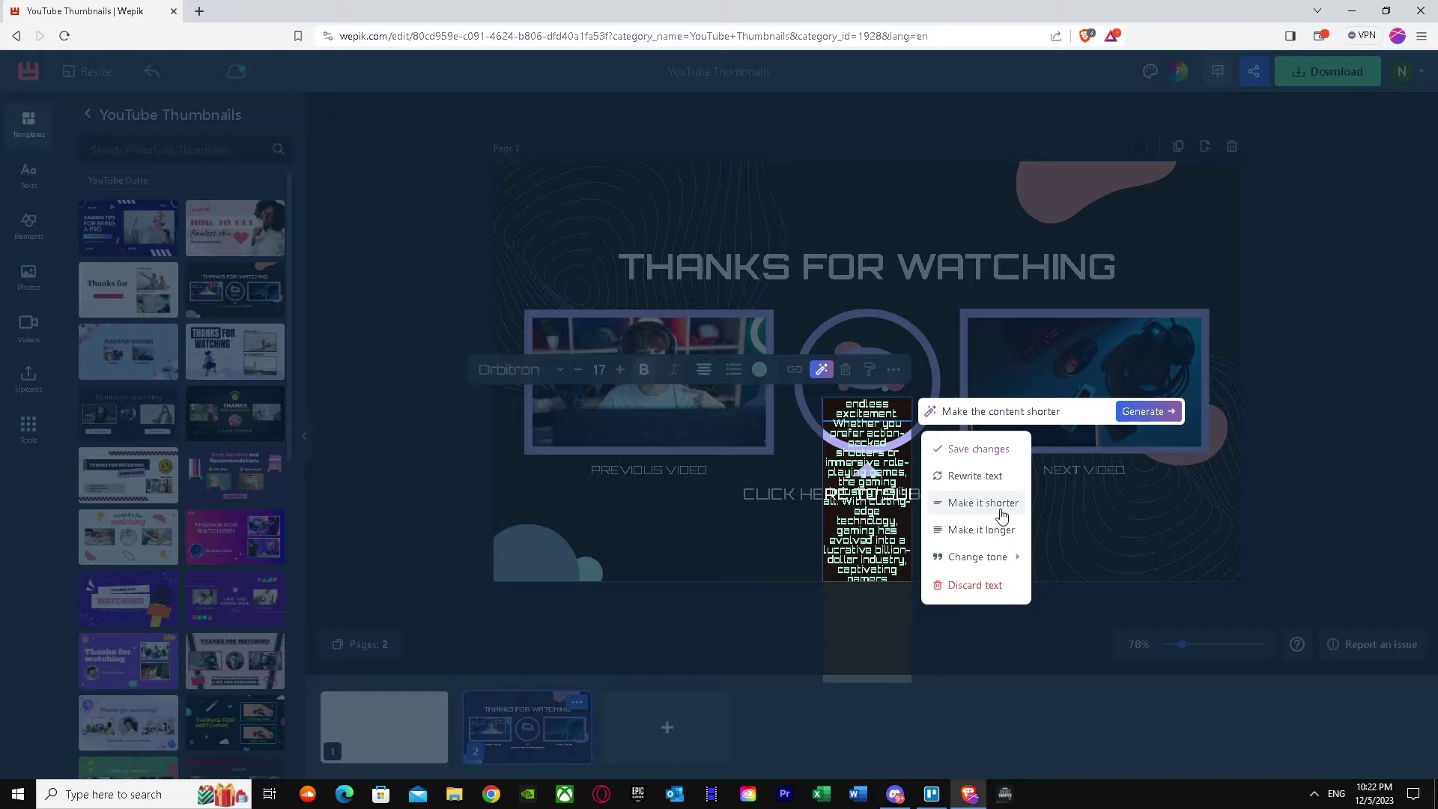
left_click(1002, 513)
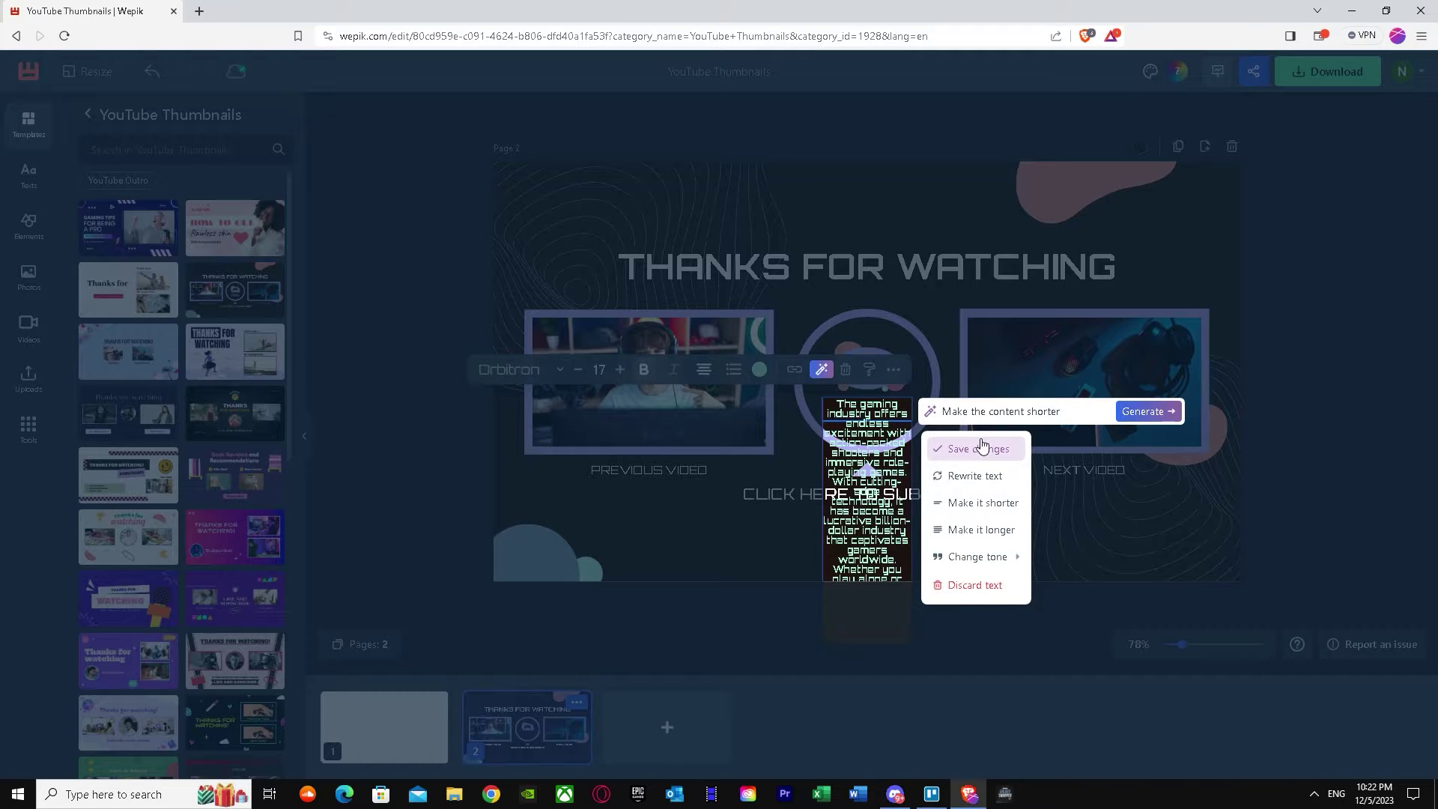
left_click(983, 477)
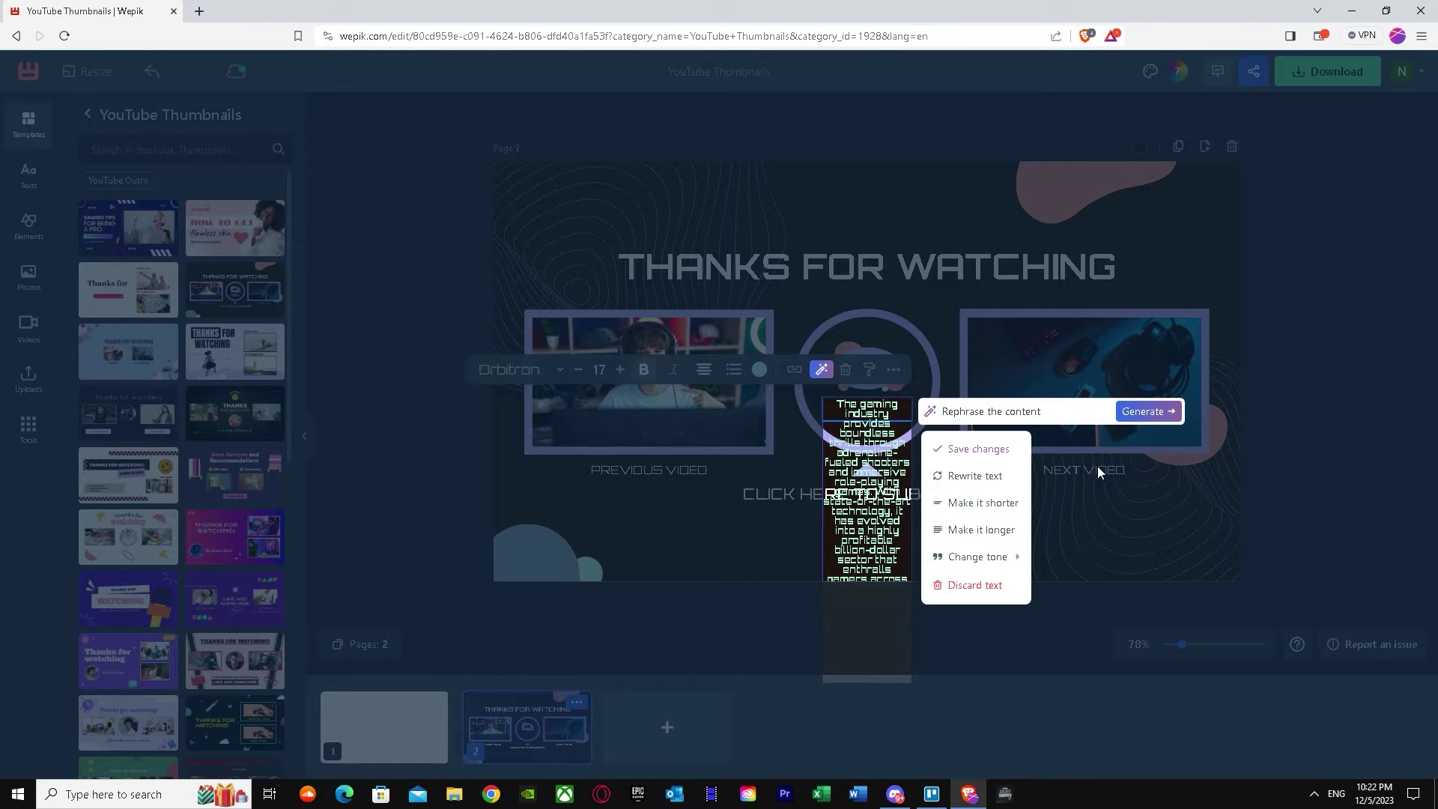
Step: Apply a mask shape to the Previous Video photo, then try removing its background
left_click(623, 379)
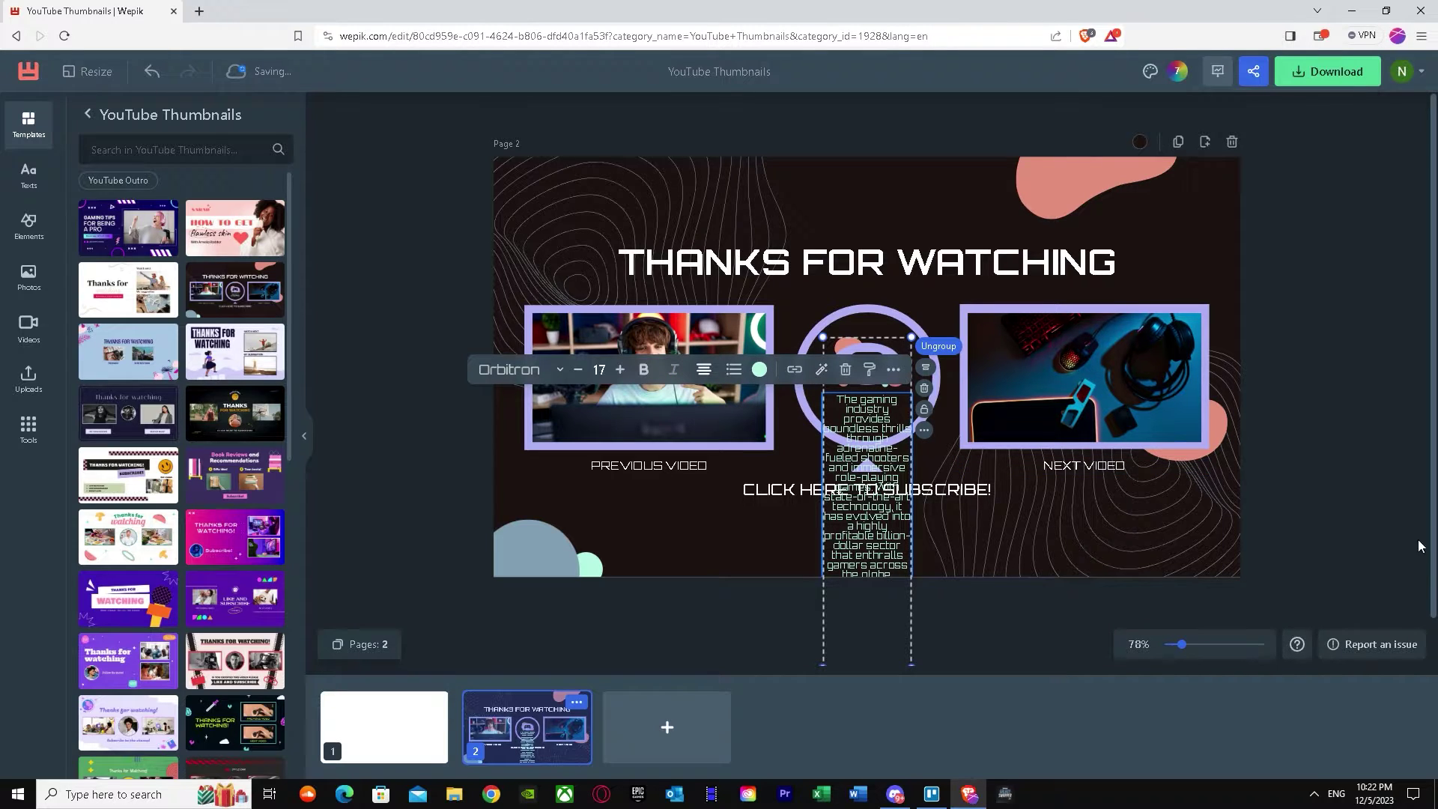
left_click(1311, 514)
left_click(622, 389)
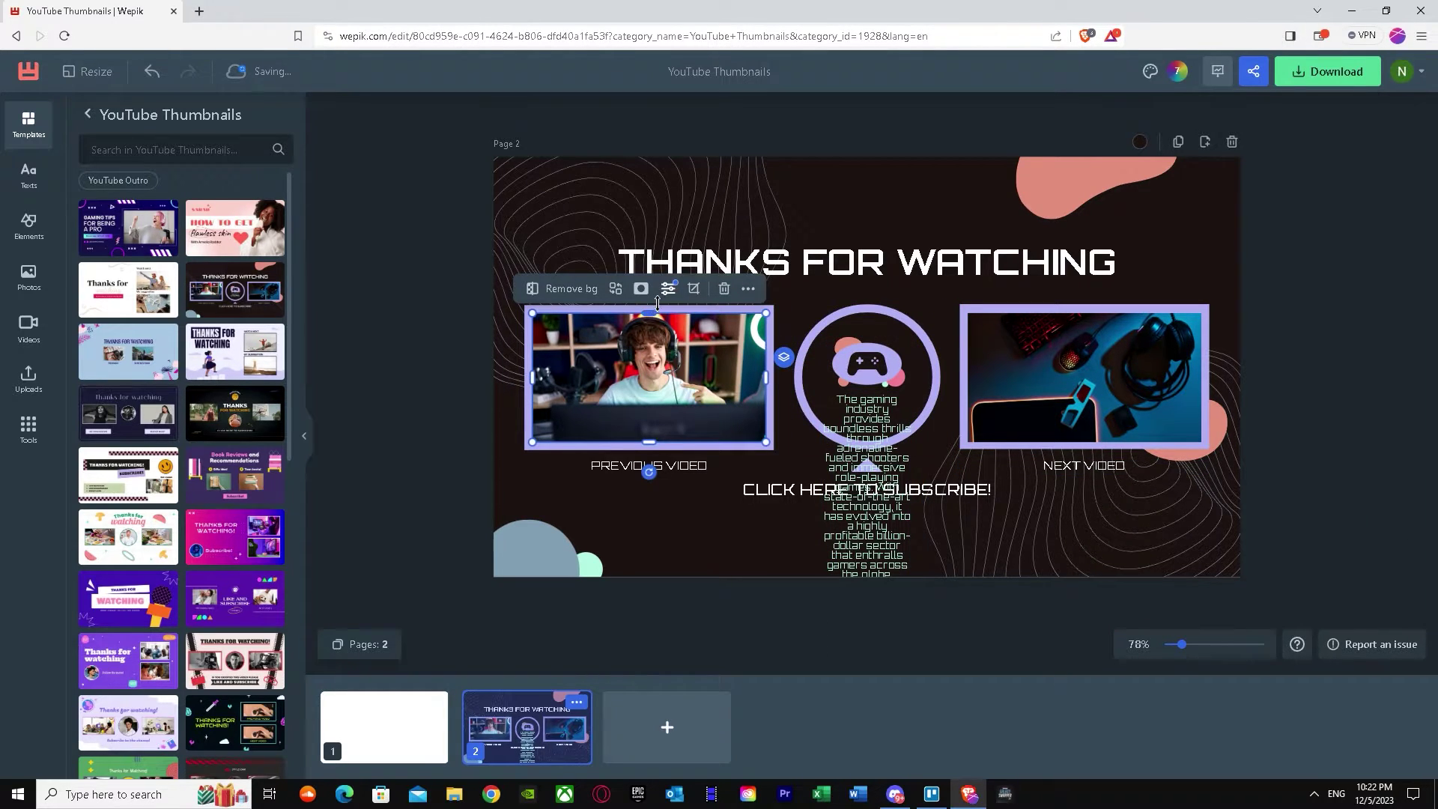
left_click(635, 291)
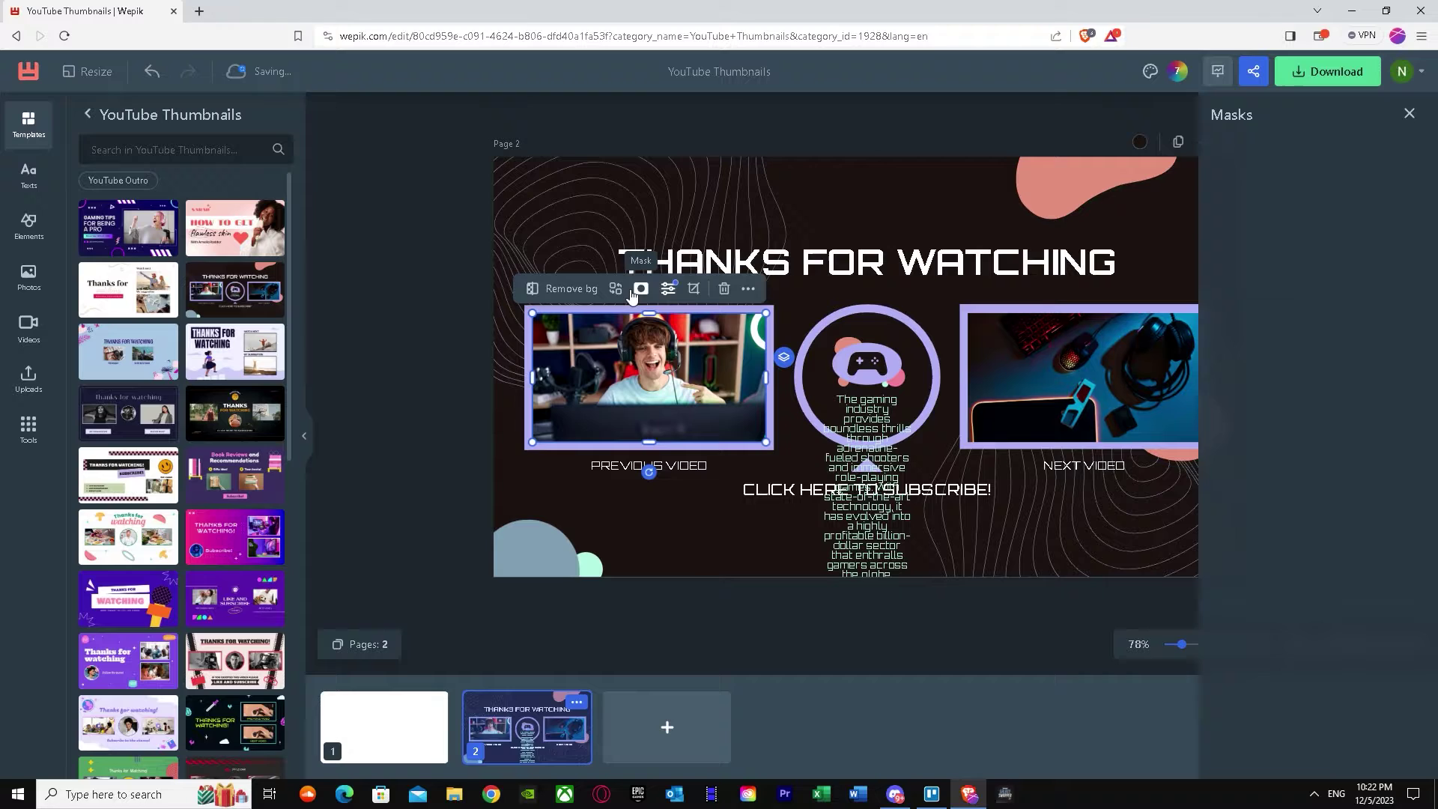
left_click_drag(1282, 153, 614, 369)
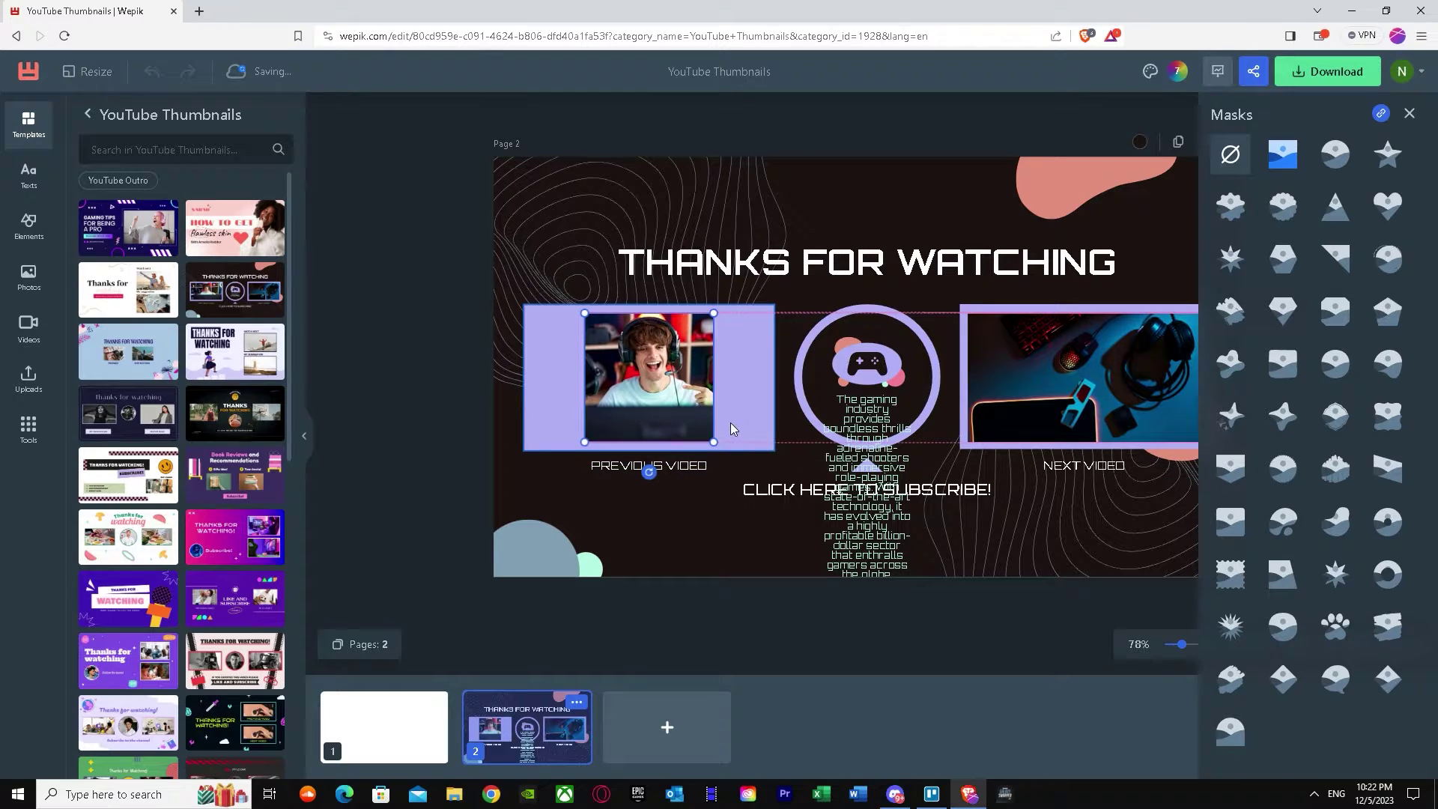
left_click(1409, 113)
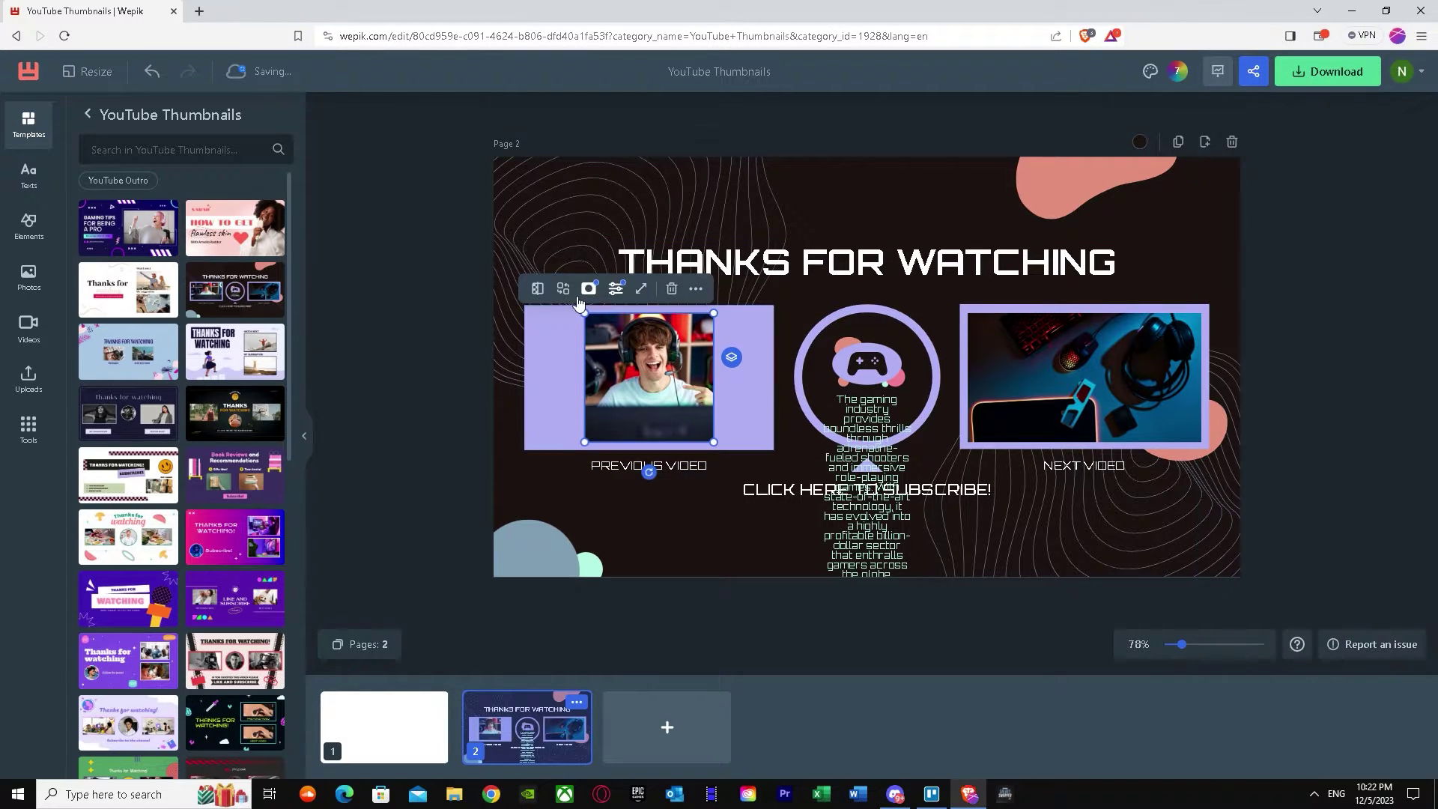
left_click(538, 288)
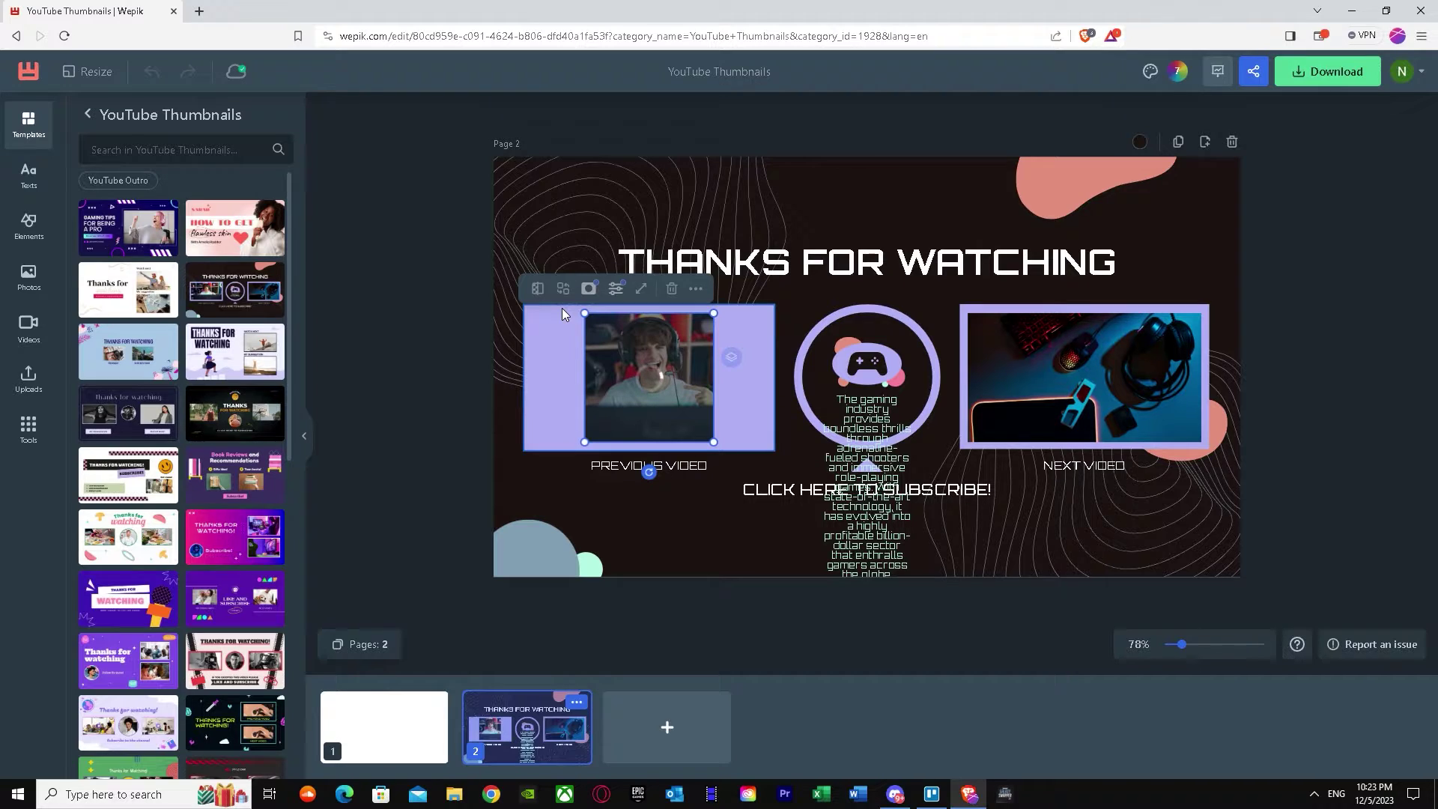
mouse_move(1183, 644)
left_mouse_down()
mouse_move(1161, 644)
mouse_move(1195, 643)
mouse_move(1179, 643)
left_mouse_up()
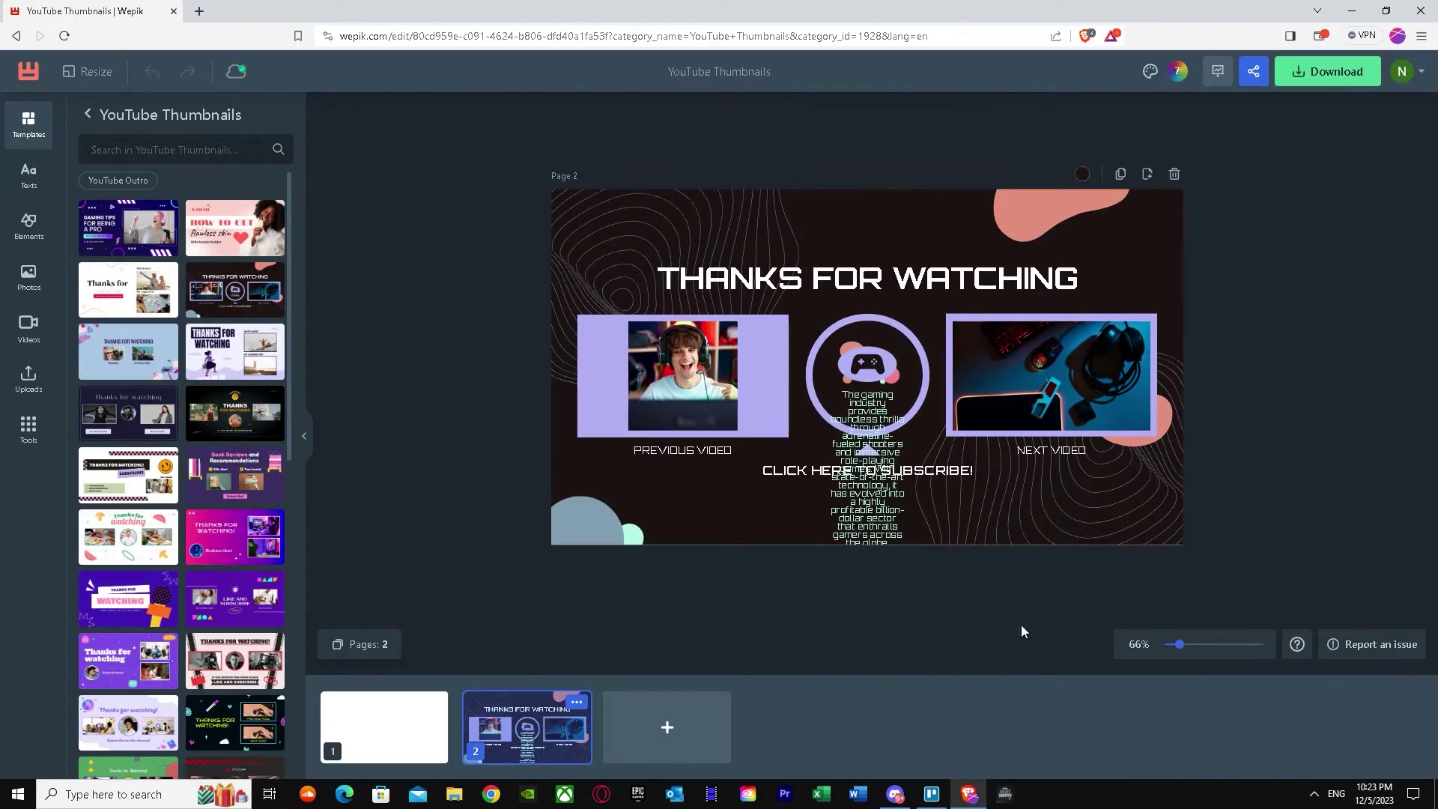
Step: Browse the Texts and Templates sidebar panels before switching to the Elements library
left_click(682, 374)
left_click(24, 184)
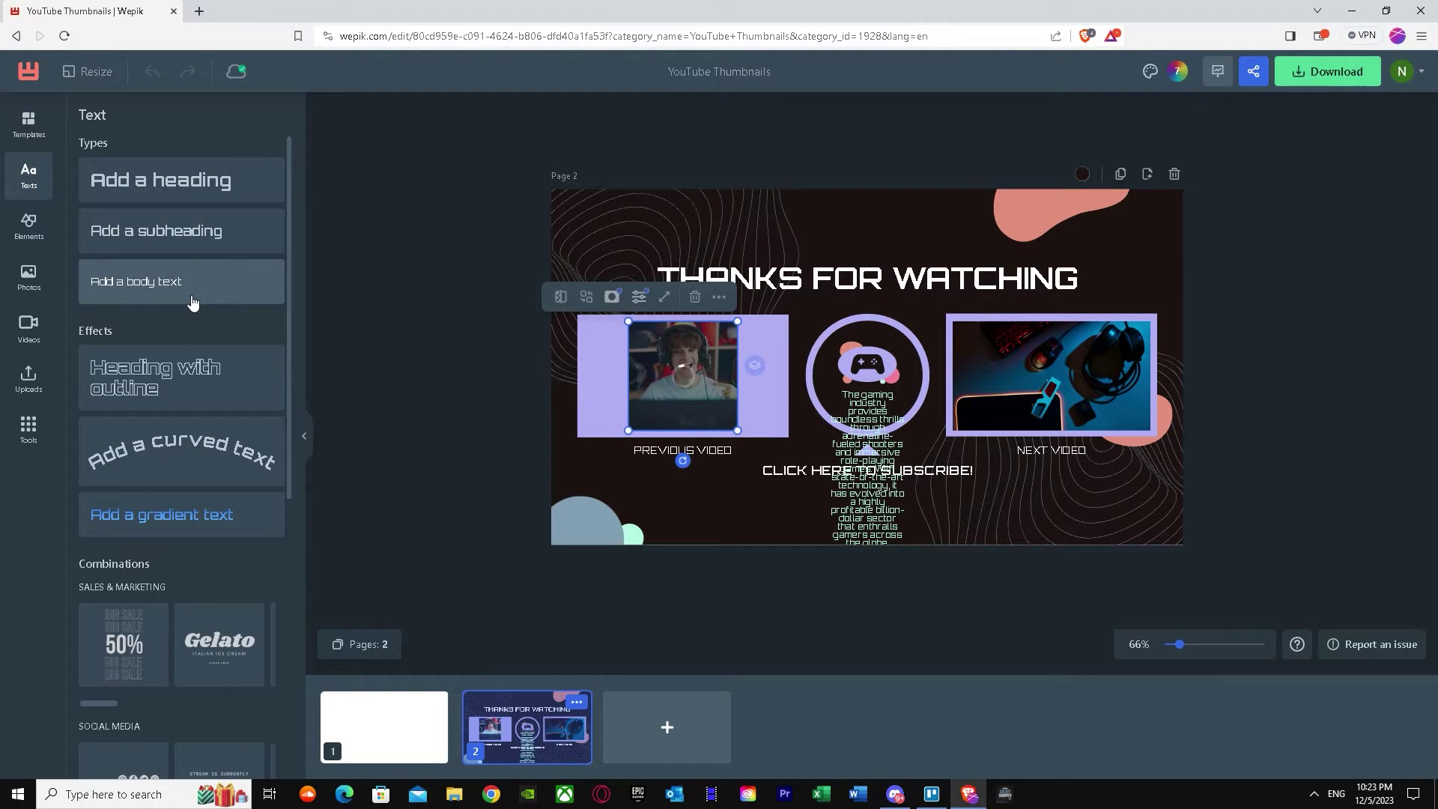
left_click(28, 124)
scroll(164, 309, "down", 5)
scroll(165, 308, "up", 4)
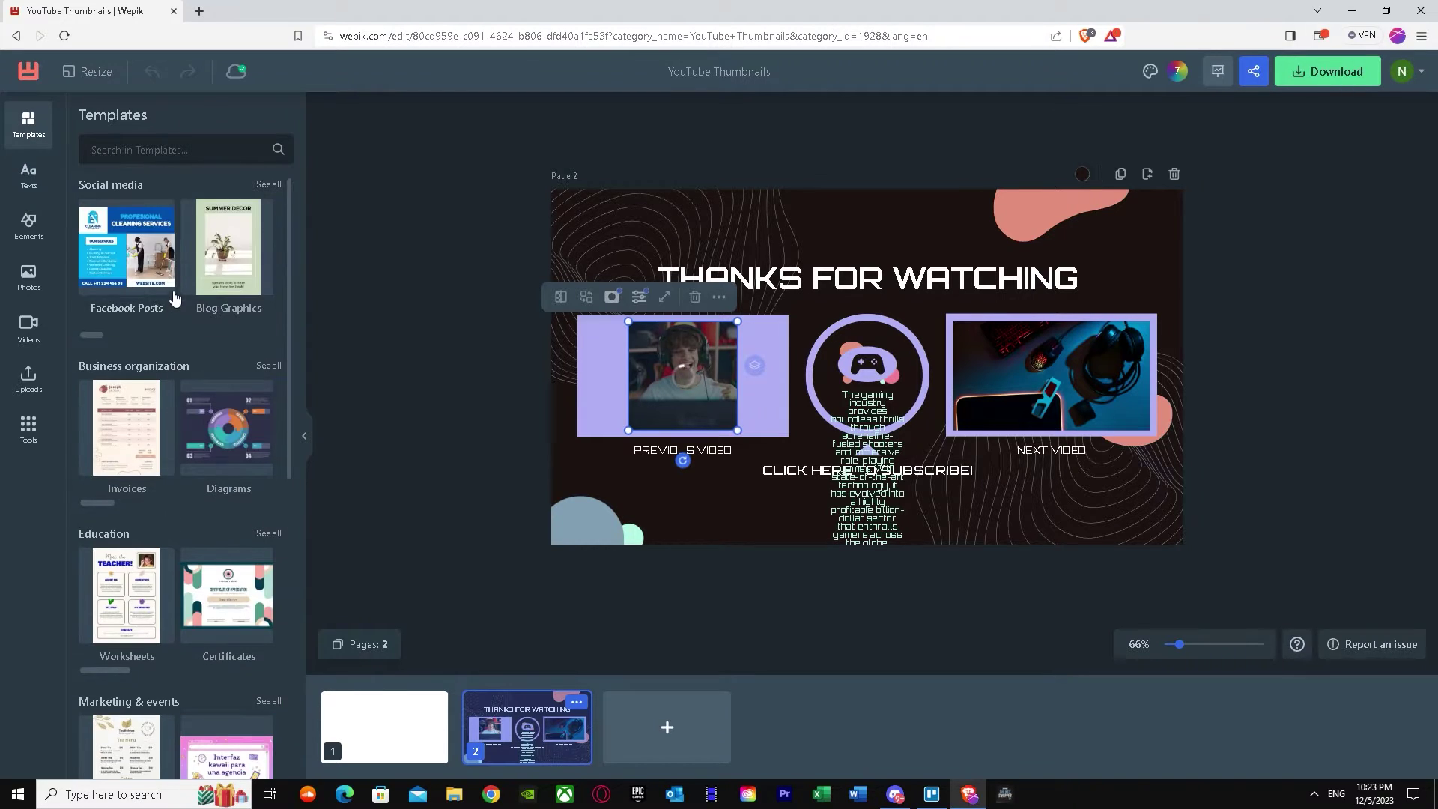
scroll(172, 360, "down", 6)
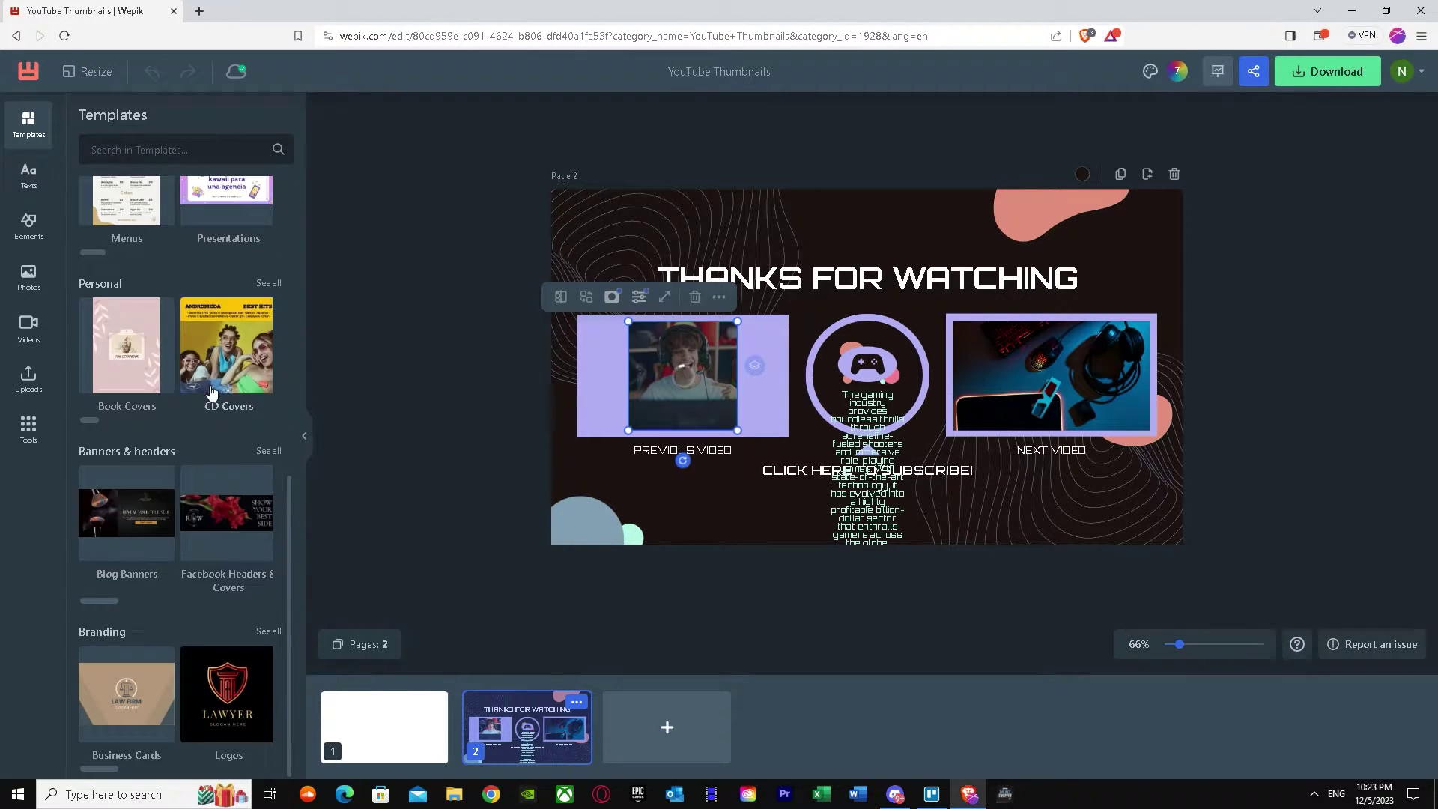
scroll(210, 392, "up", 7)
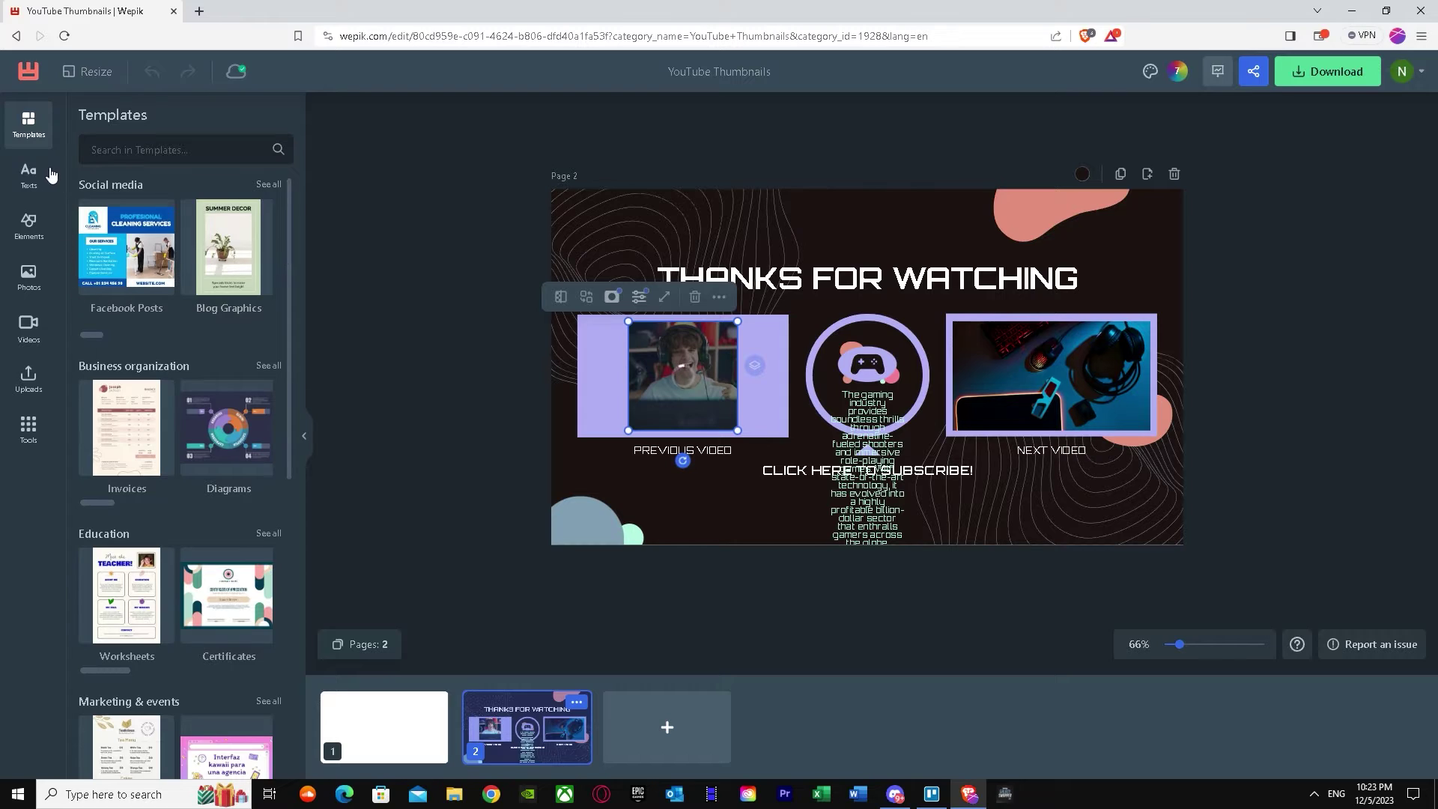
left_click(28, 176)
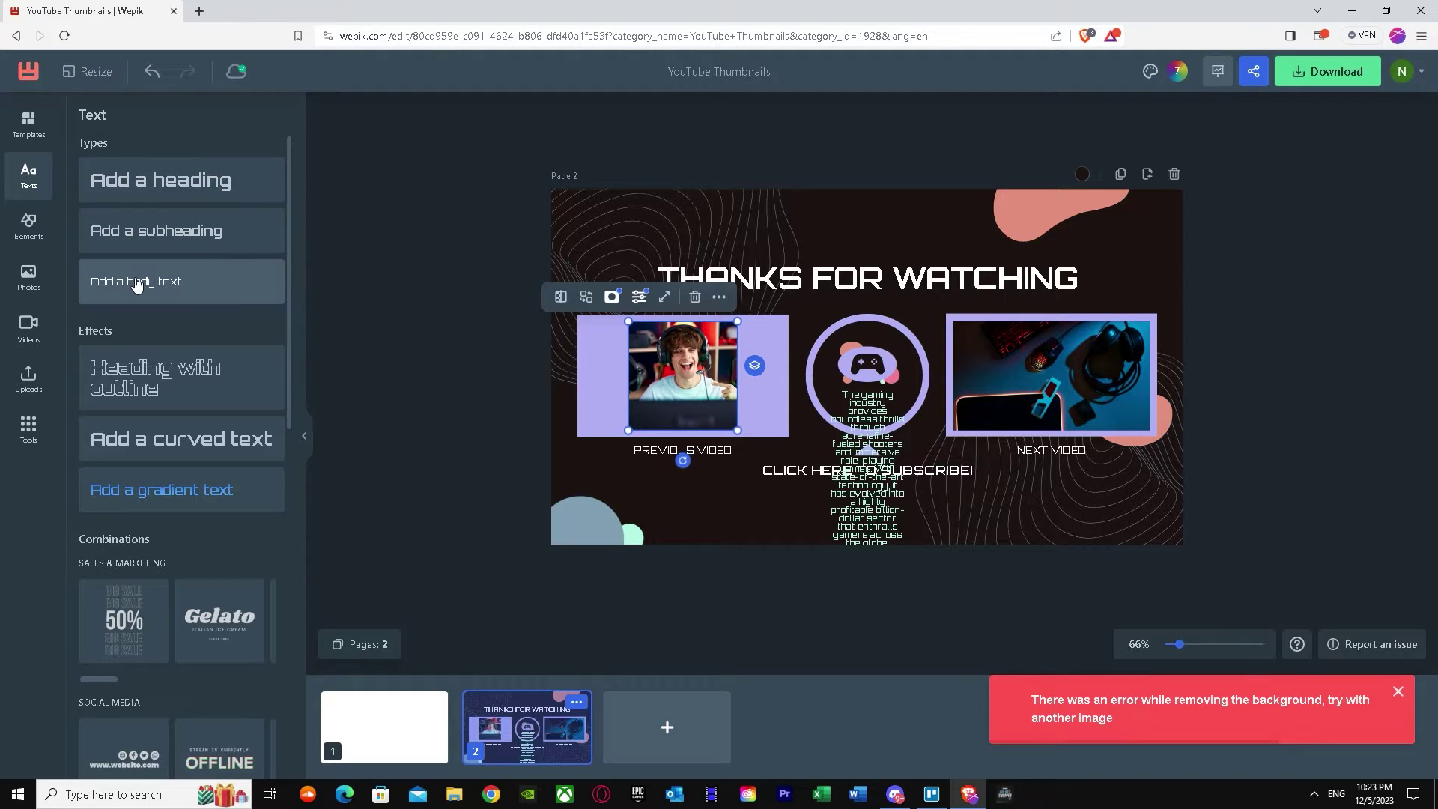
scroll(138, 300, "down", 7)
left_click(34, 238)
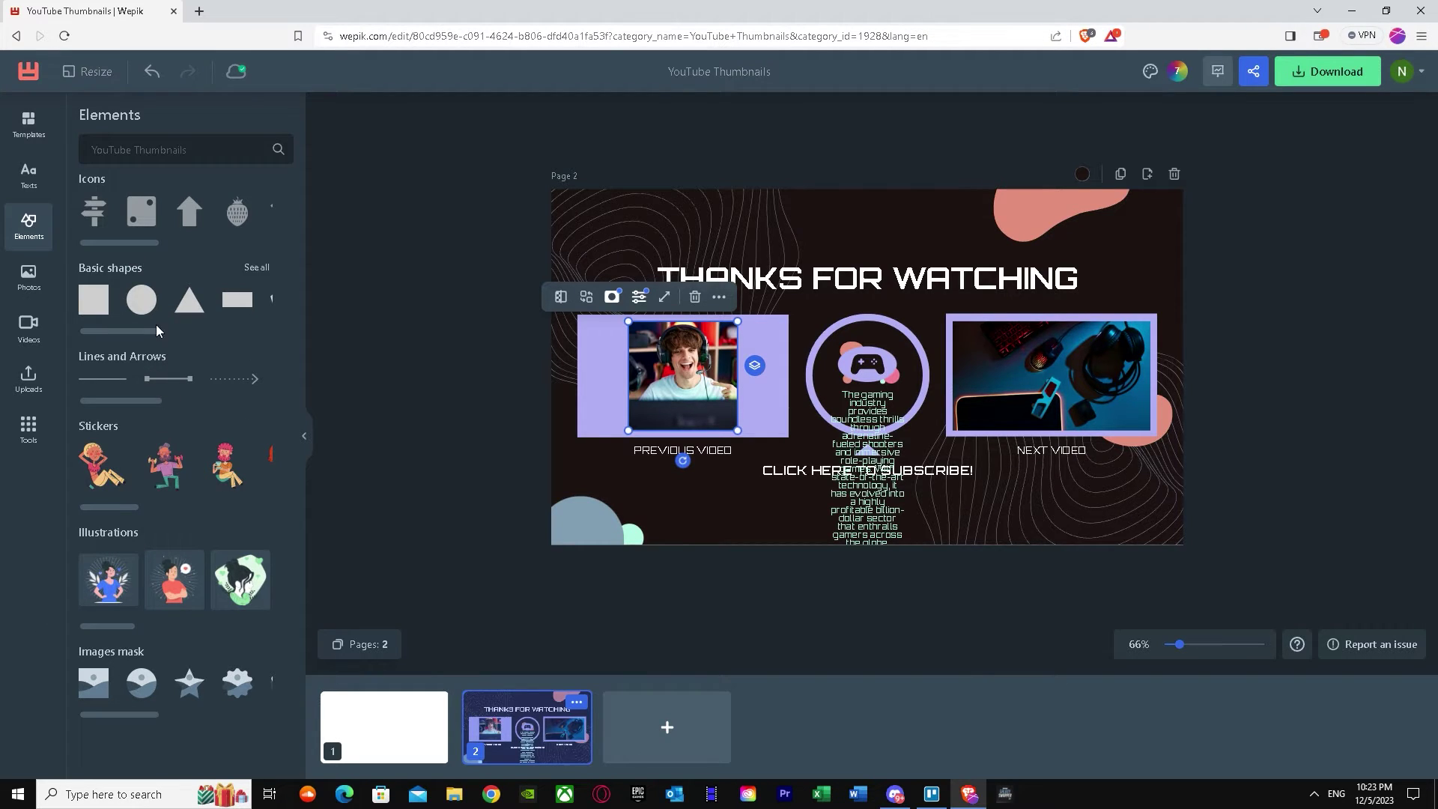
Step: Search elements for 'youtube logo'; place a red logo after the heading and a check-mark circle top-left
left_click(136, 153)
type("y")
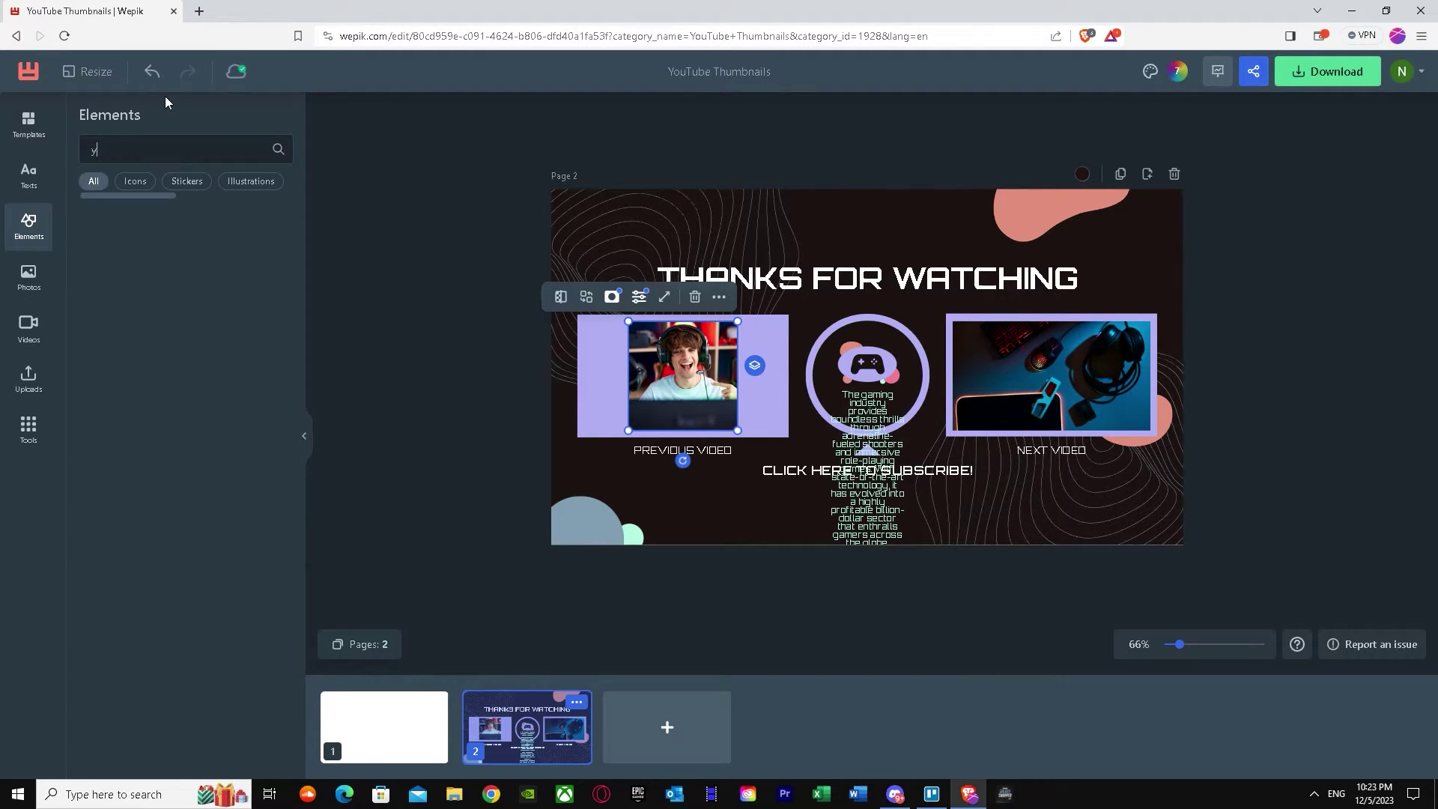
type("outube logo")
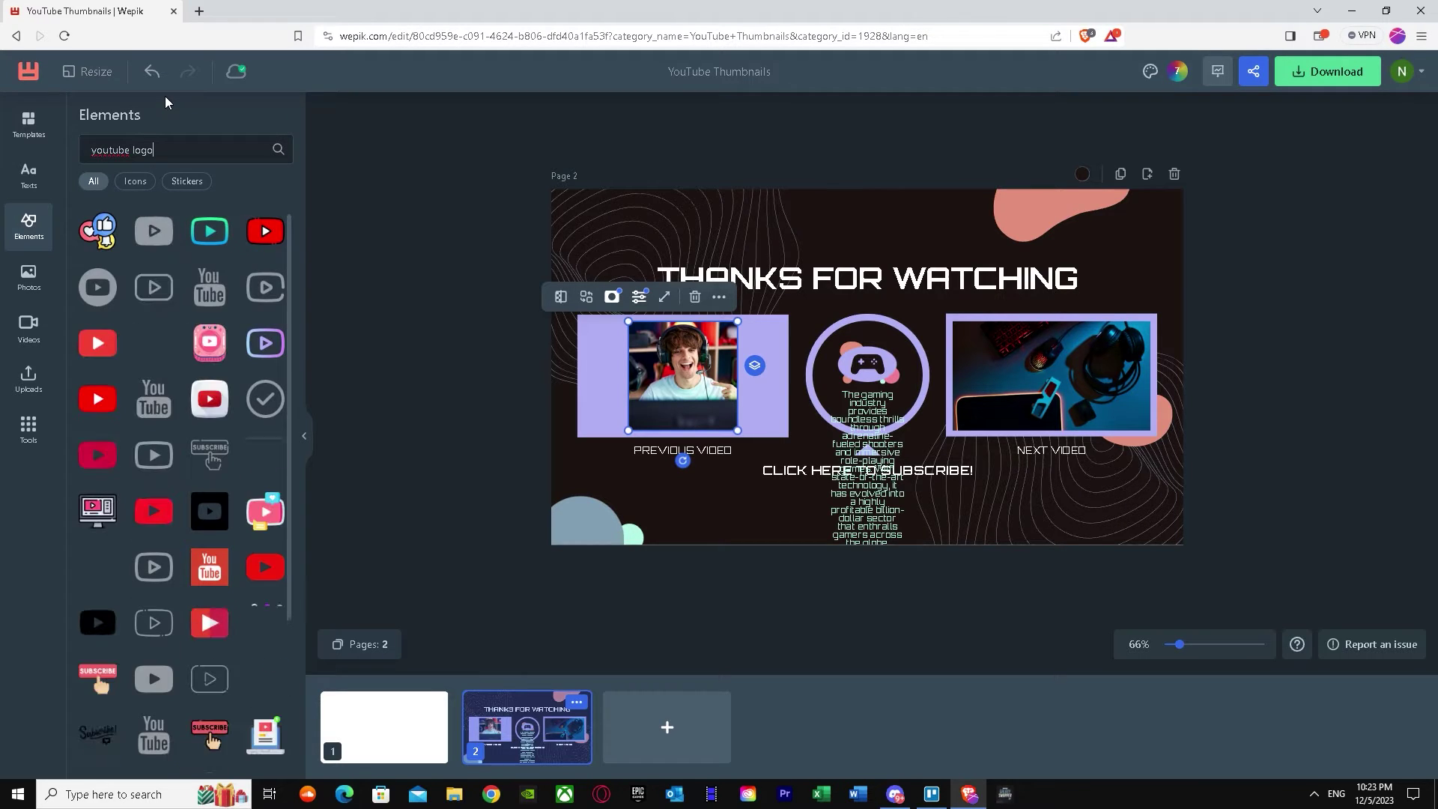
key("Return")
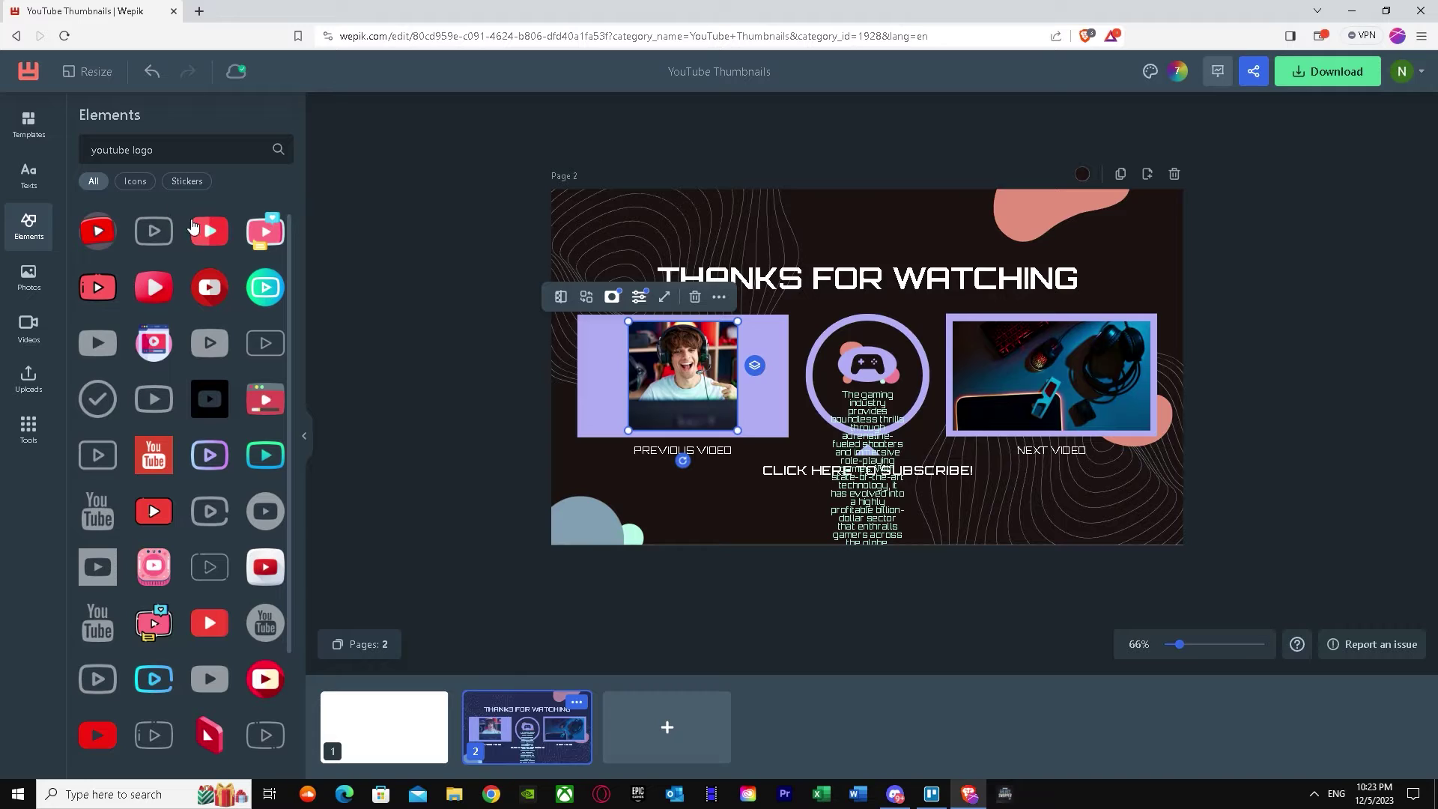
left_click(192, 226)
left_click_drag(1020, 483, 1129, 284)
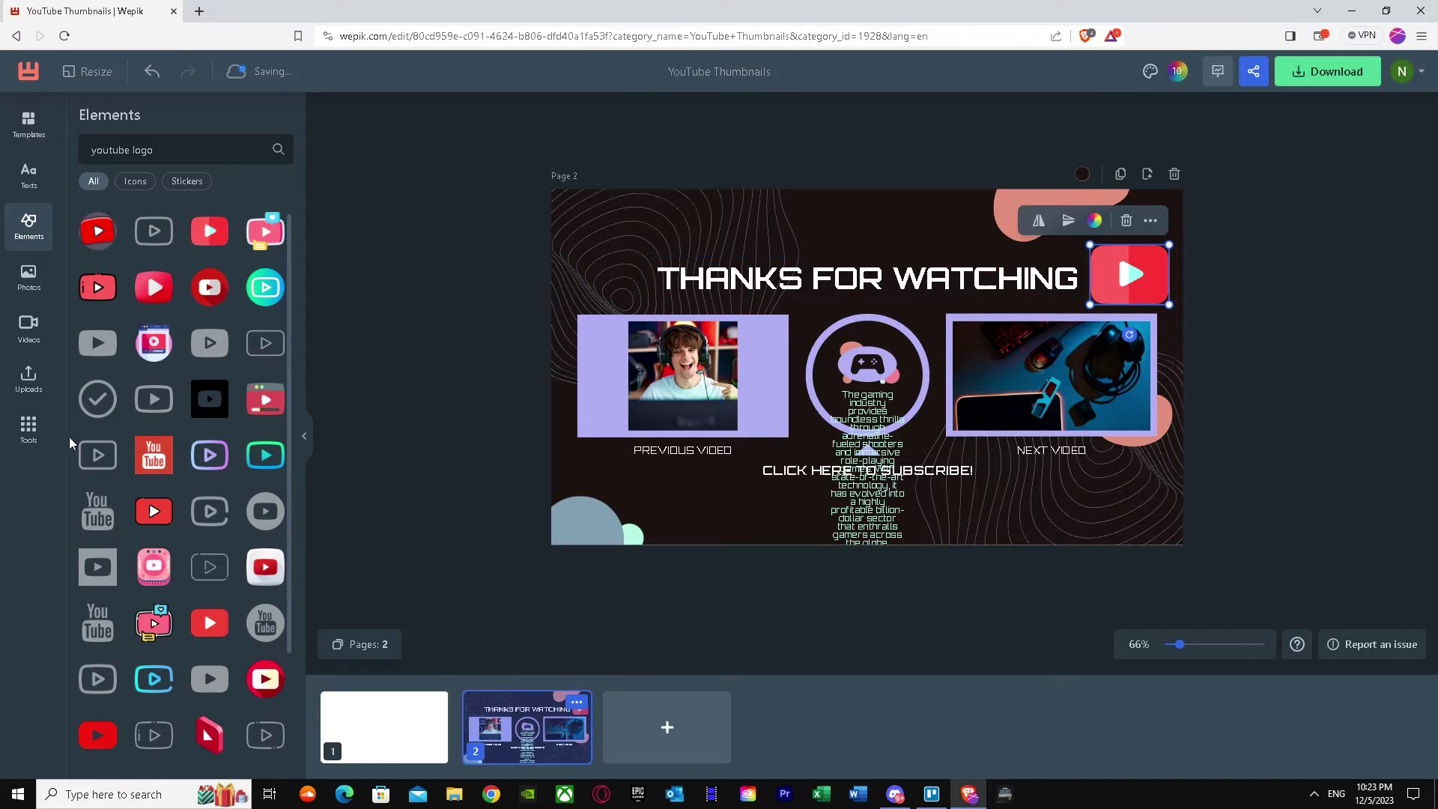
left_click(93, 401)
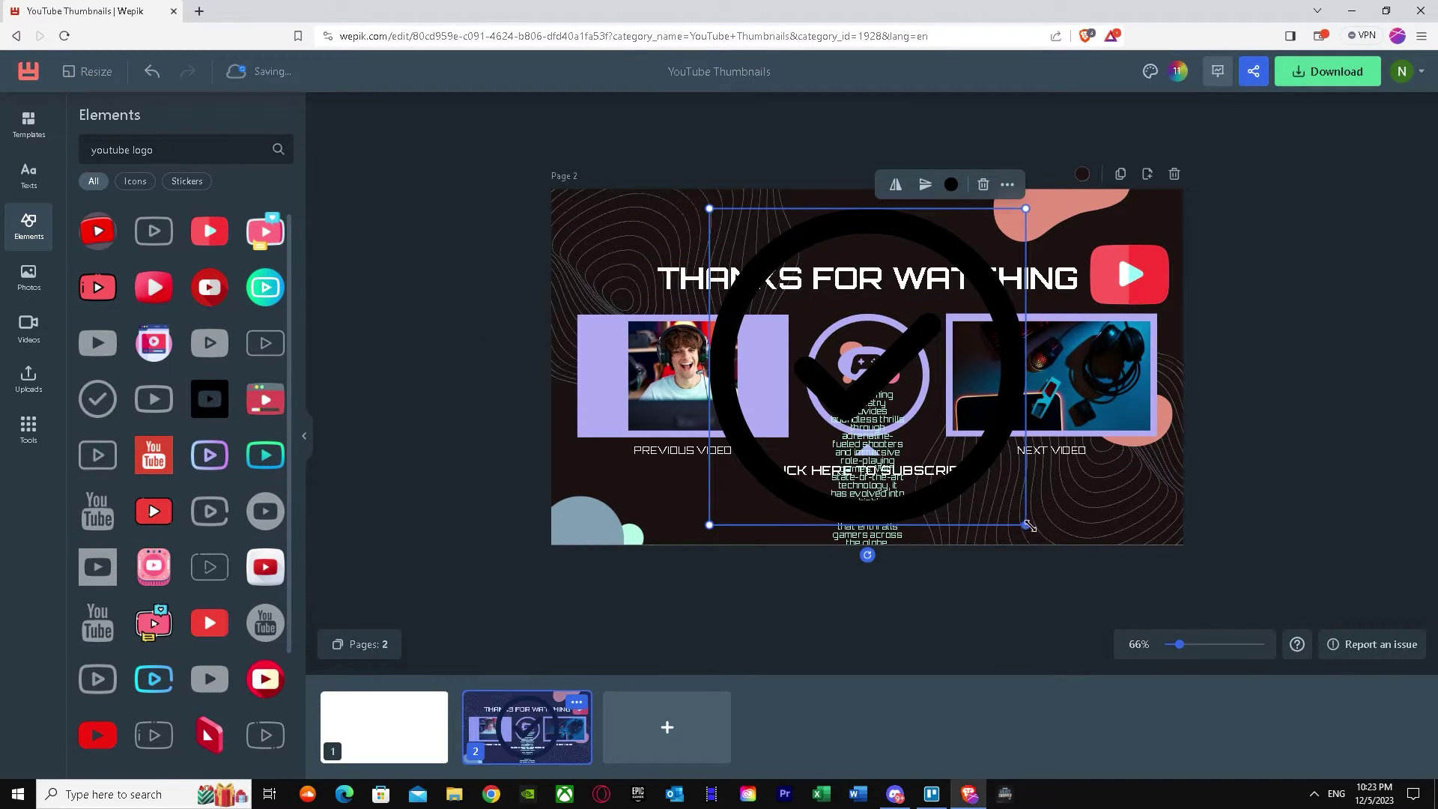
left_click_drag(1029, 526, 604, 232)
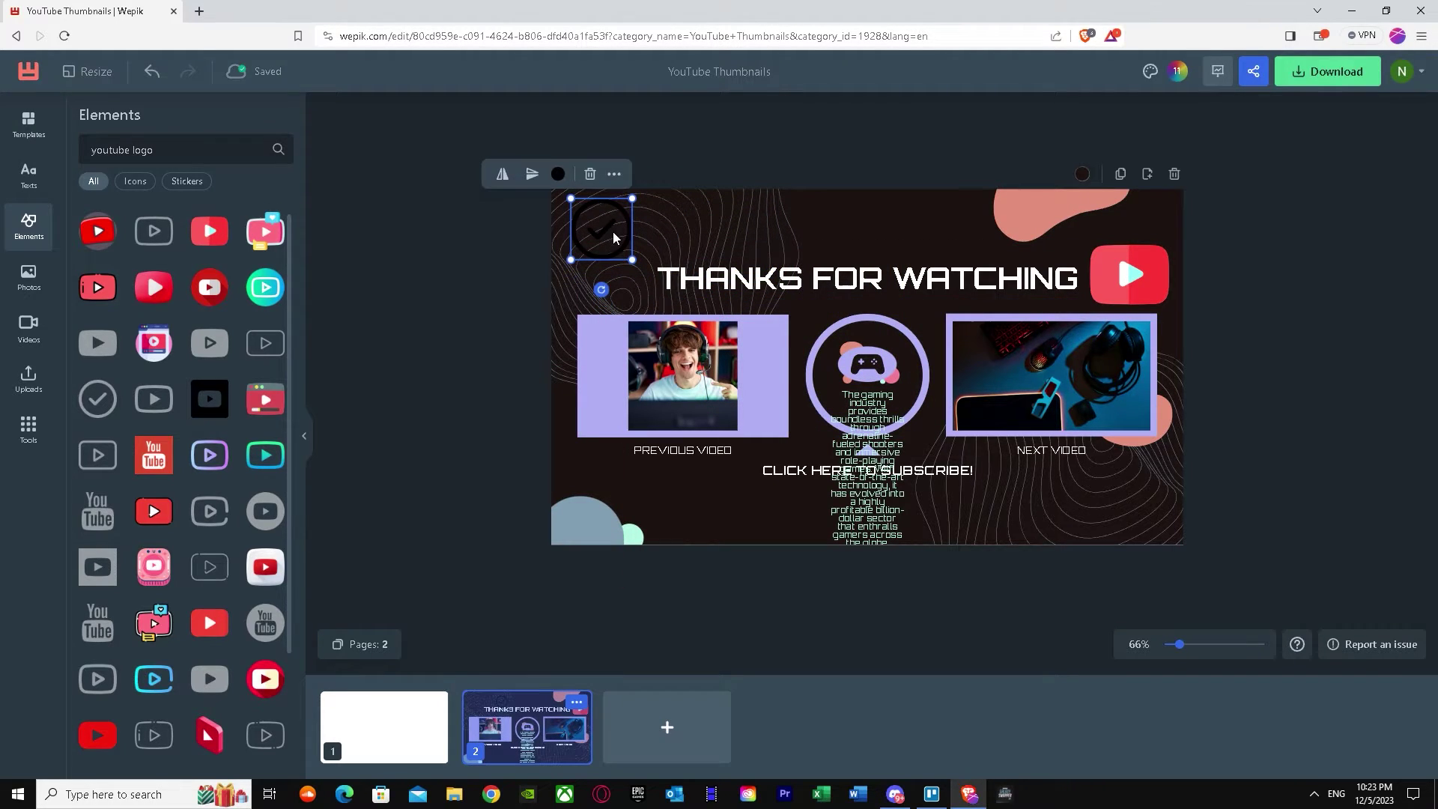
Step: Upload the neon city HD wallpaper and drop it into the NEXT VIDEO frame
left_click(27, 280)
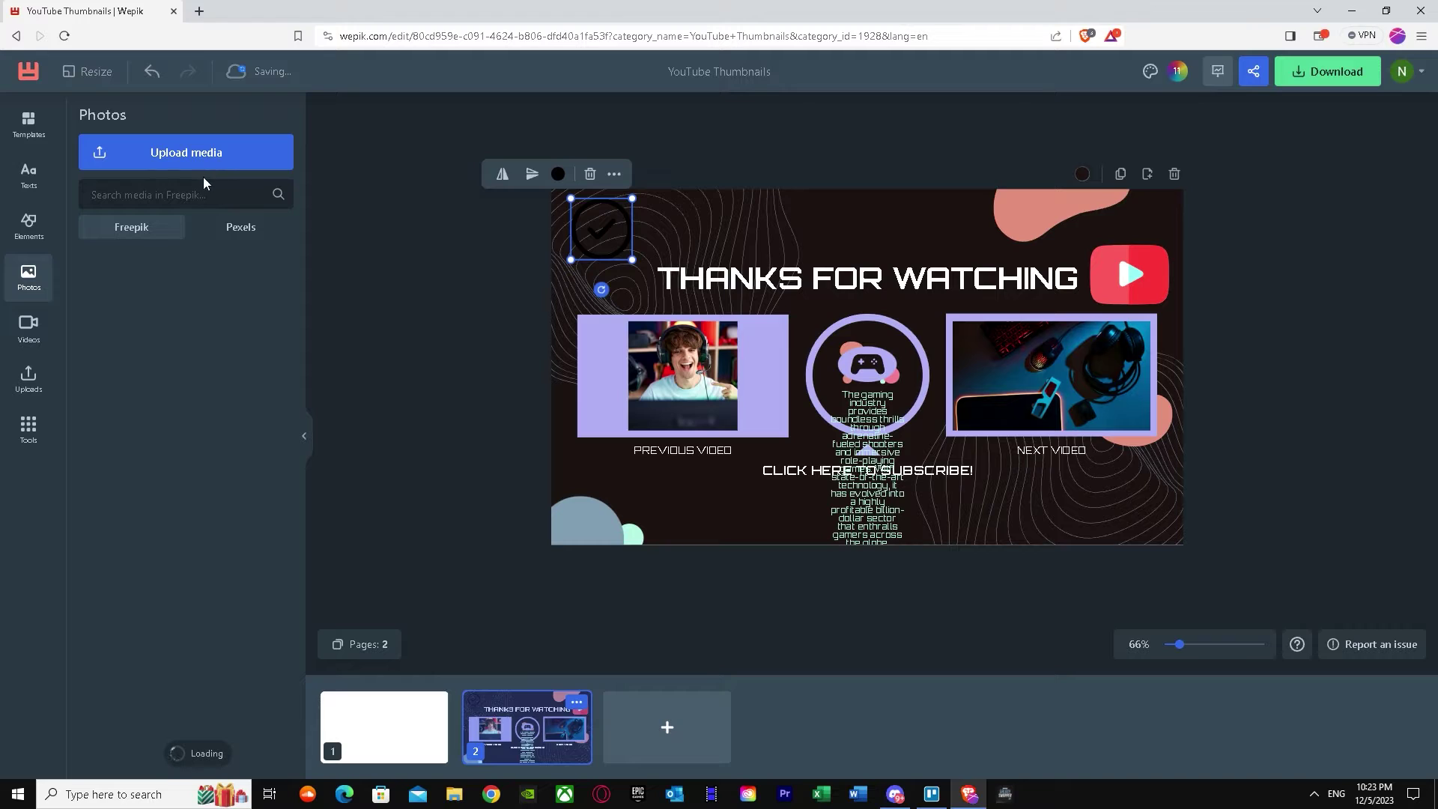
left_click(169, 149)
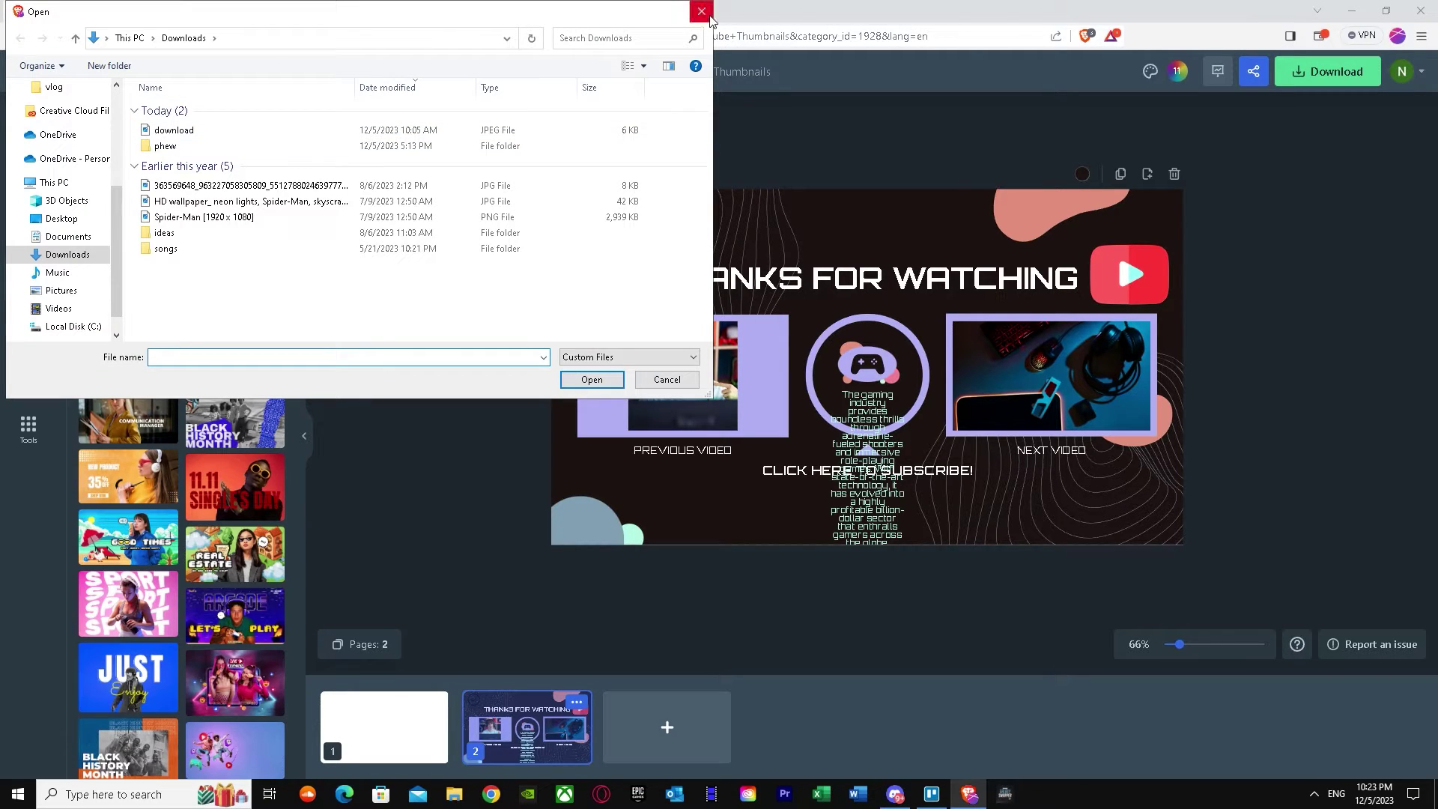
right_click(204, 132)
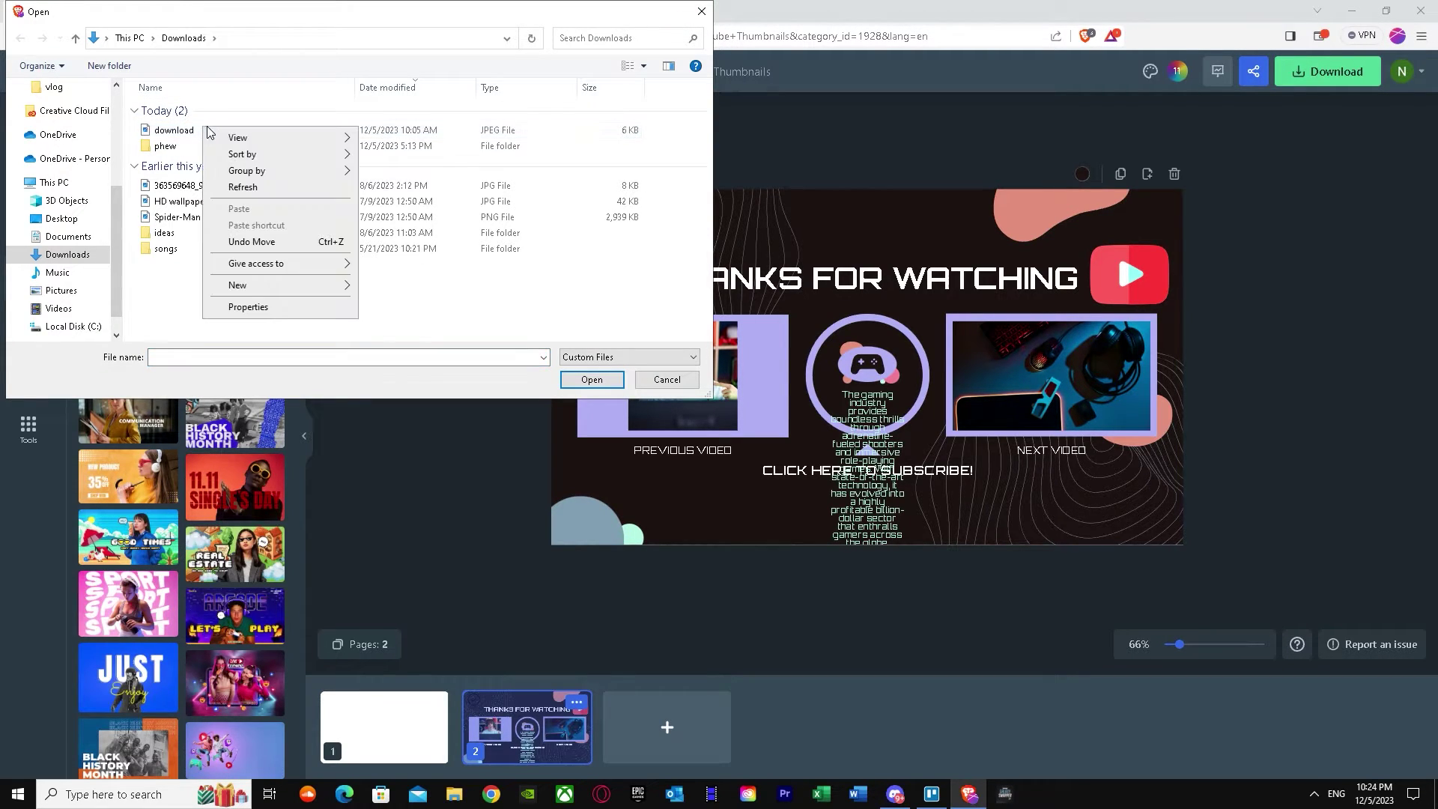
left_click(501, 333)
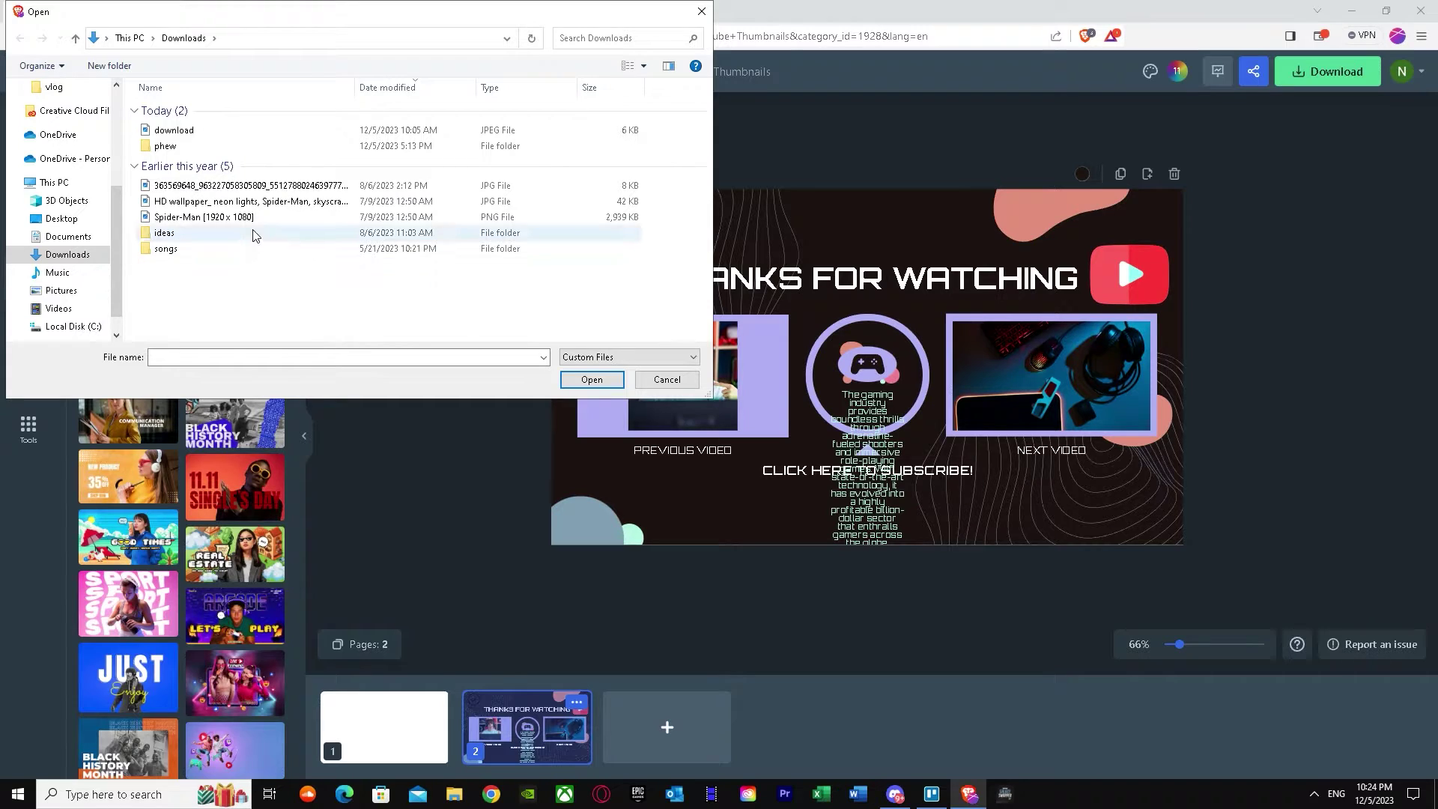
left_click(251, 202)
right_click(252, 205)
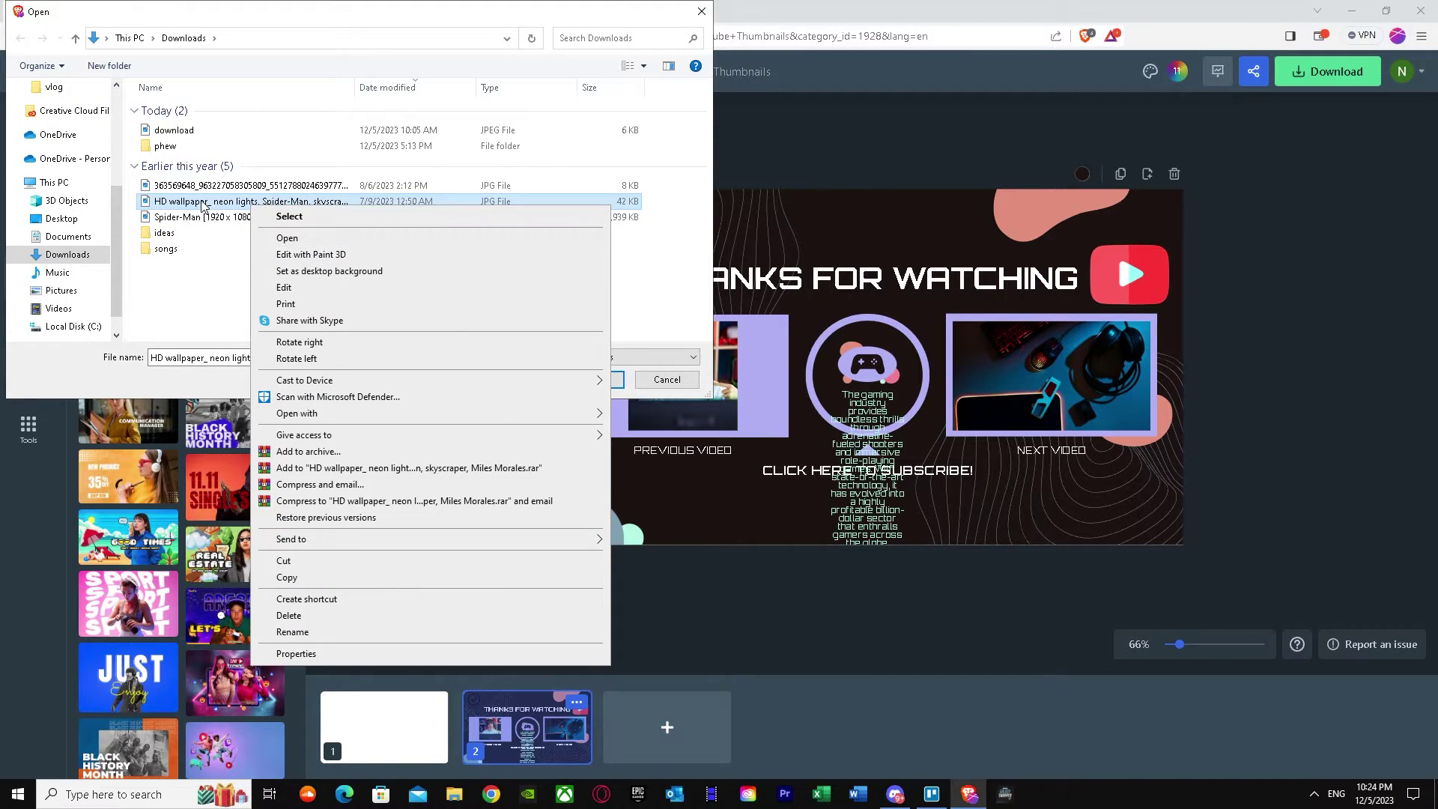
key("Escape")
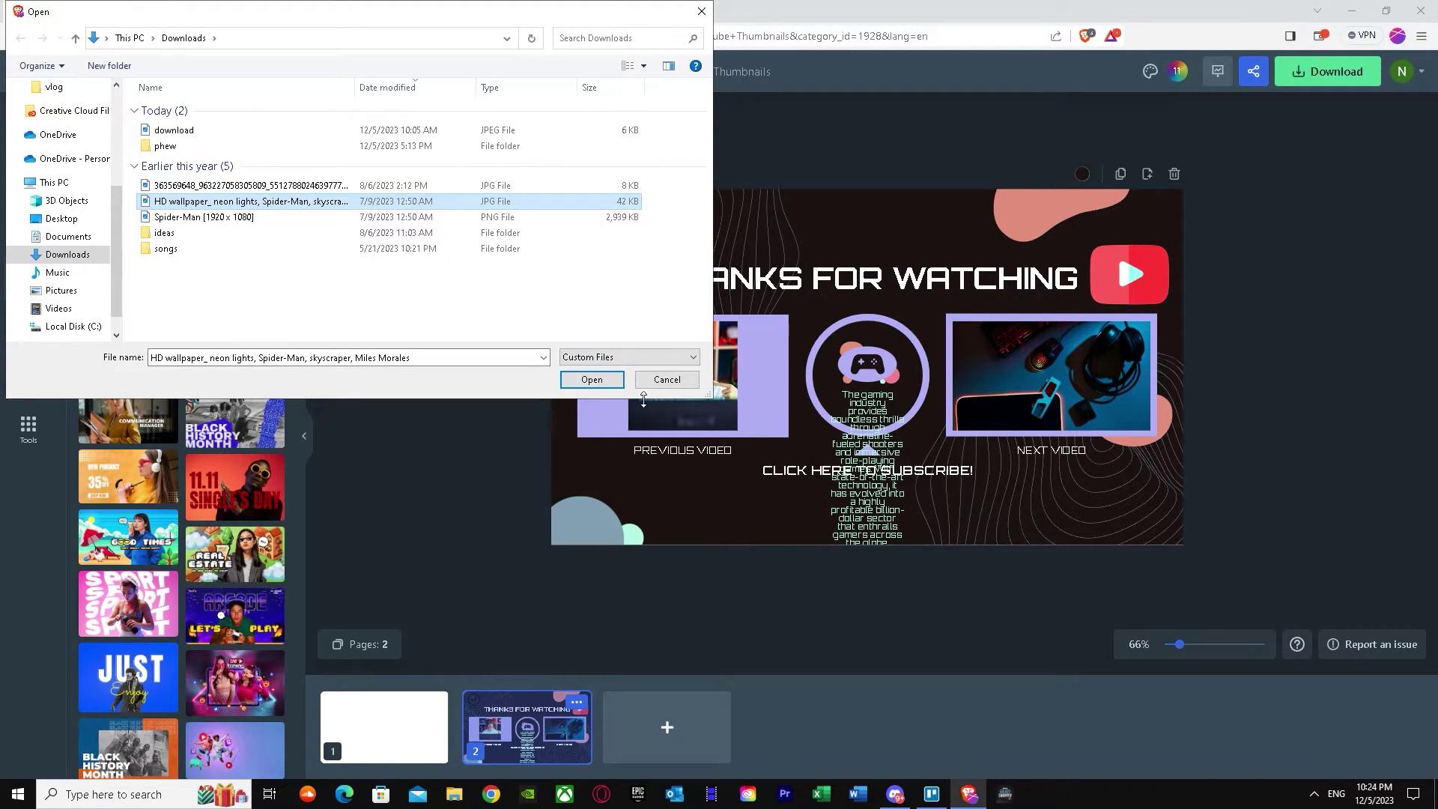
left_click(592, 380)
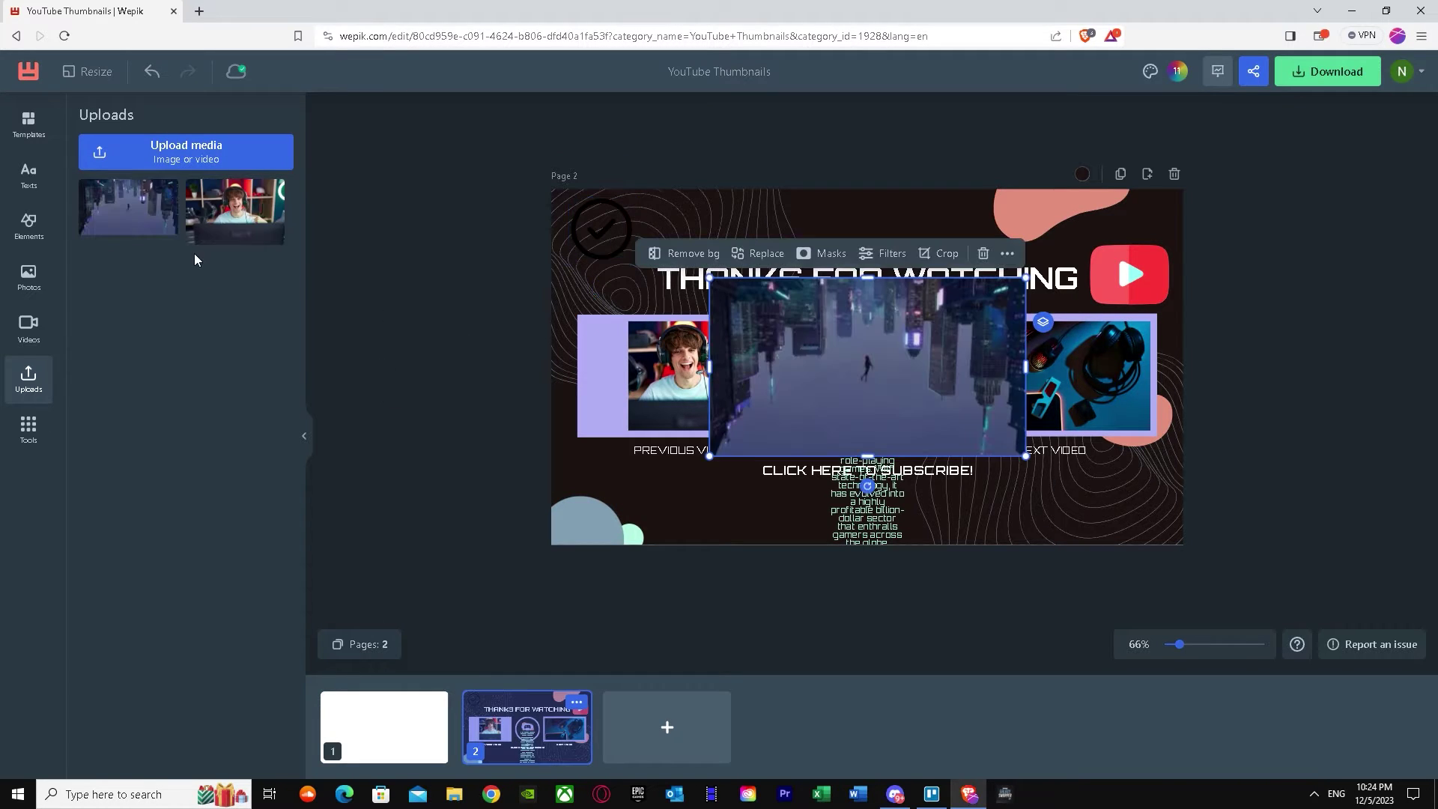
left_click_drag(1020, 449, 1094, 388)
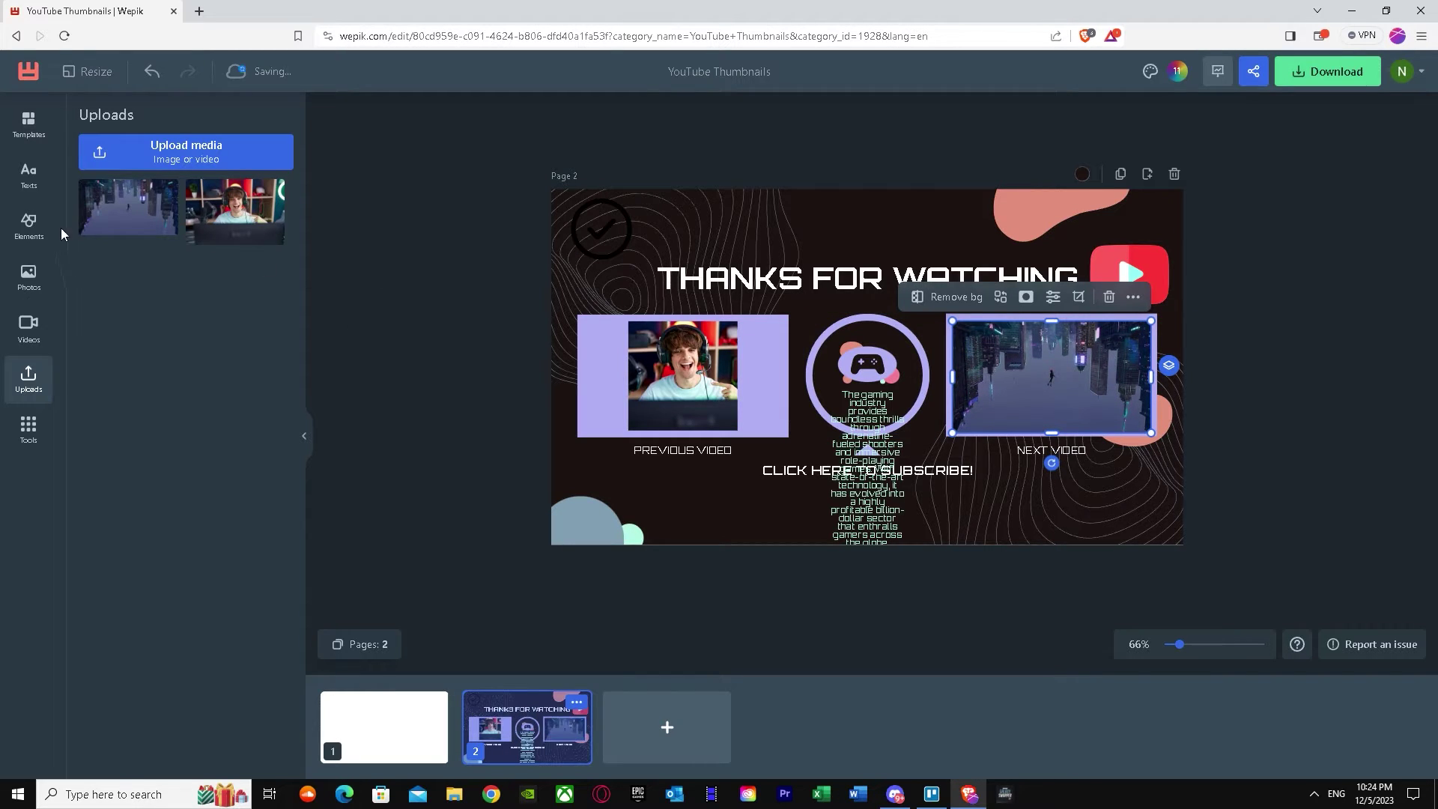
Step: Toggle the uploads panel closed and open, then bring up the Tools list
left_click(26, 386)
left_click(28, 378)
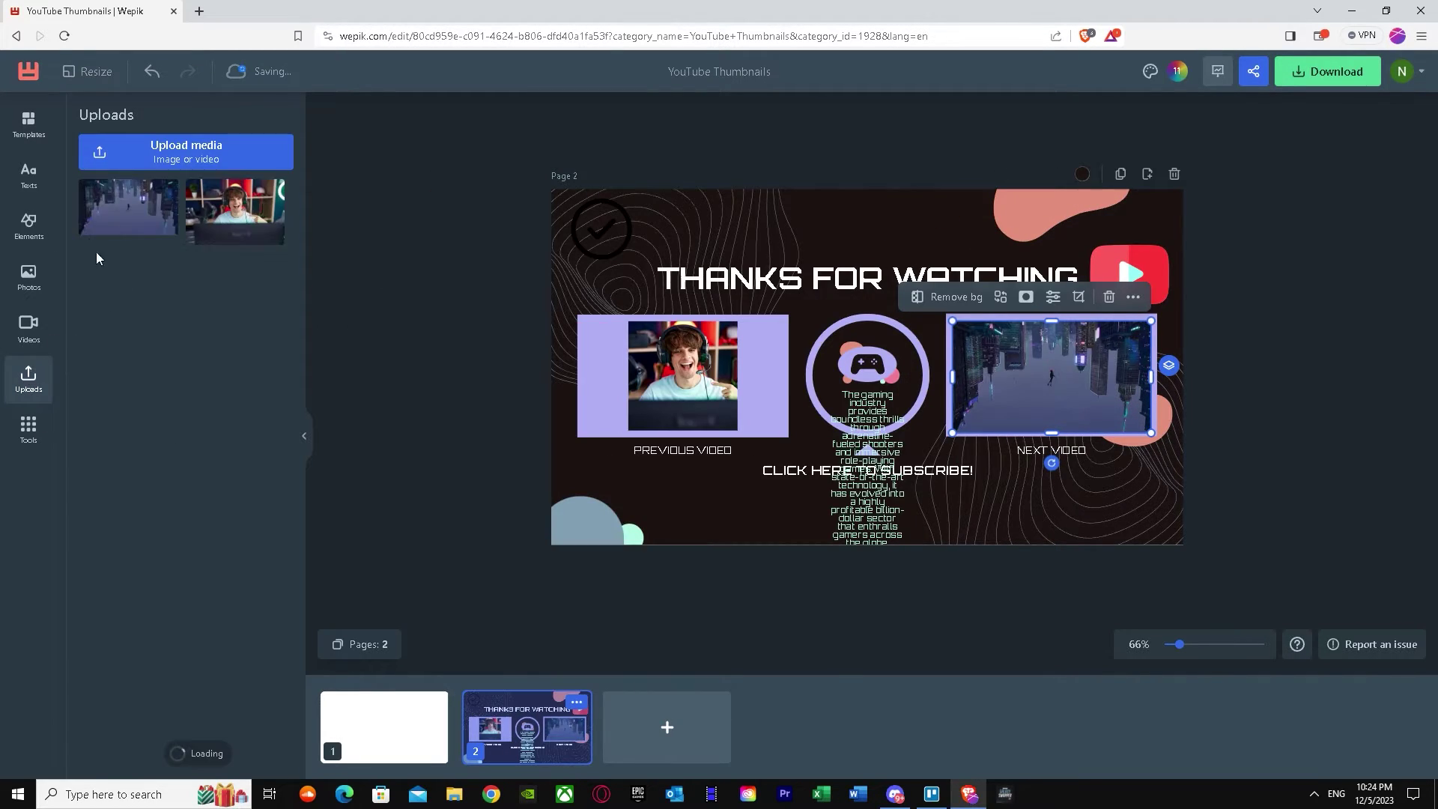
left_click(28, 378)
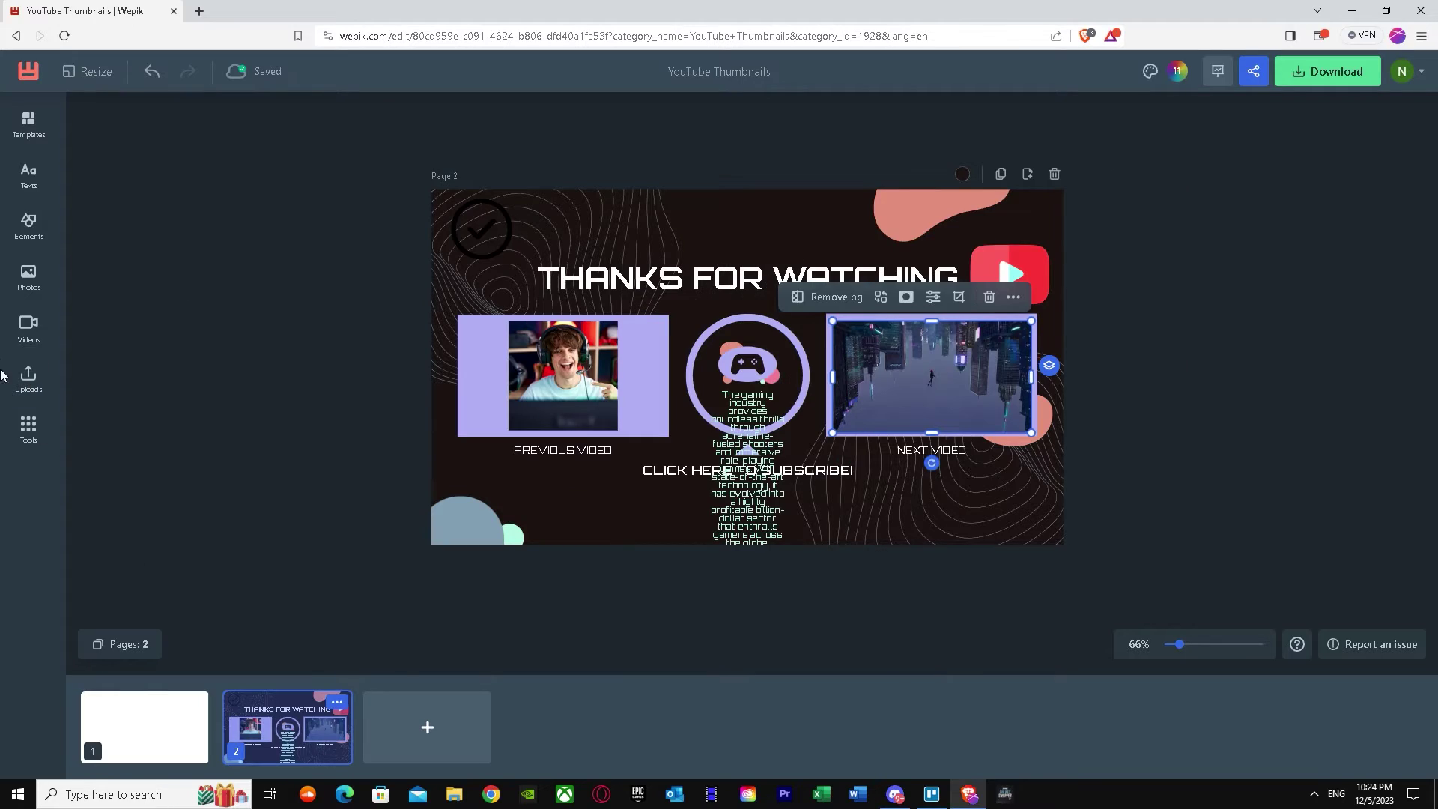
left_click(28, 379)
left_click(29, 429)
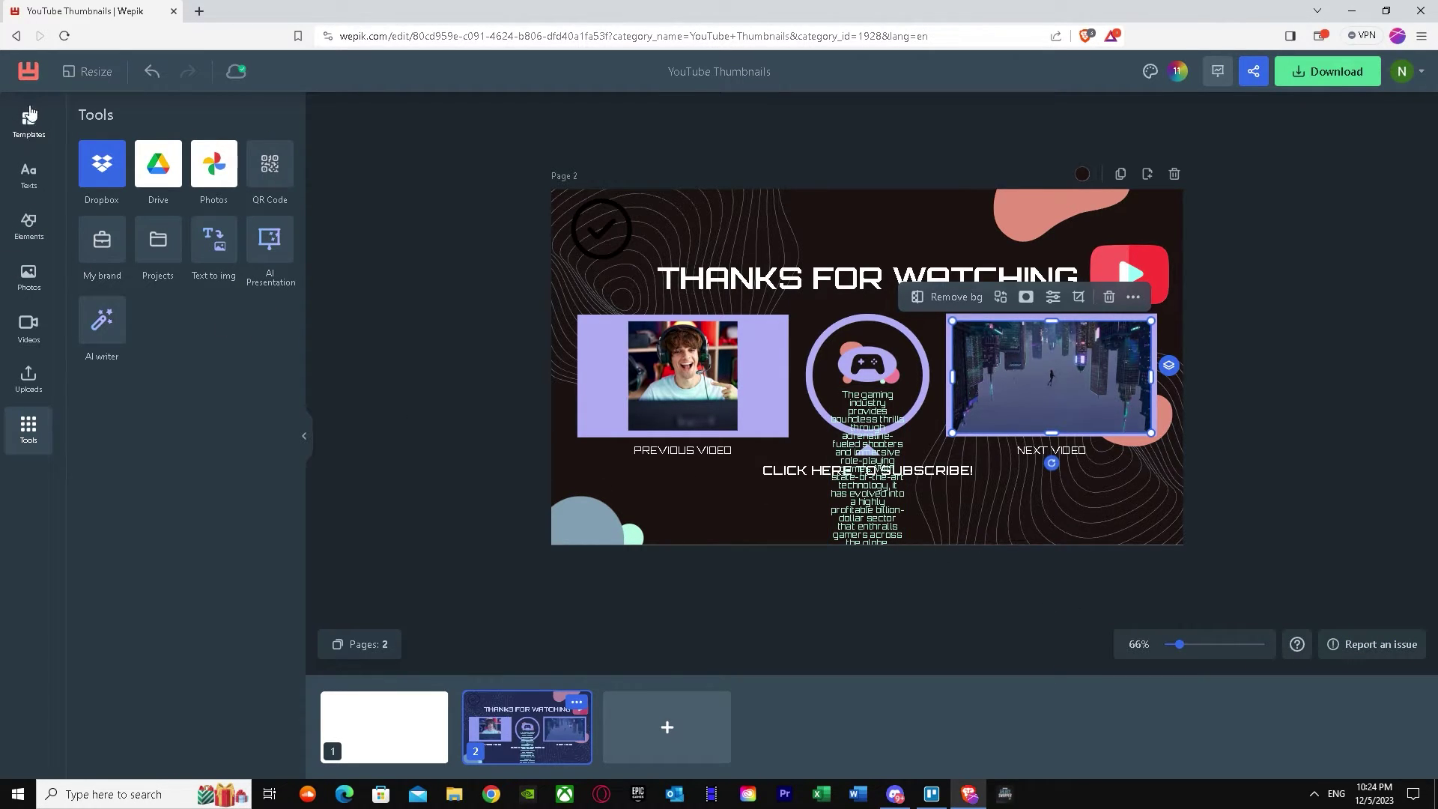
Step: Try the Desktop Wallpaper, Business Card, A4, A5 and Facebook Covers presets on page 2
left_click(90, 71)
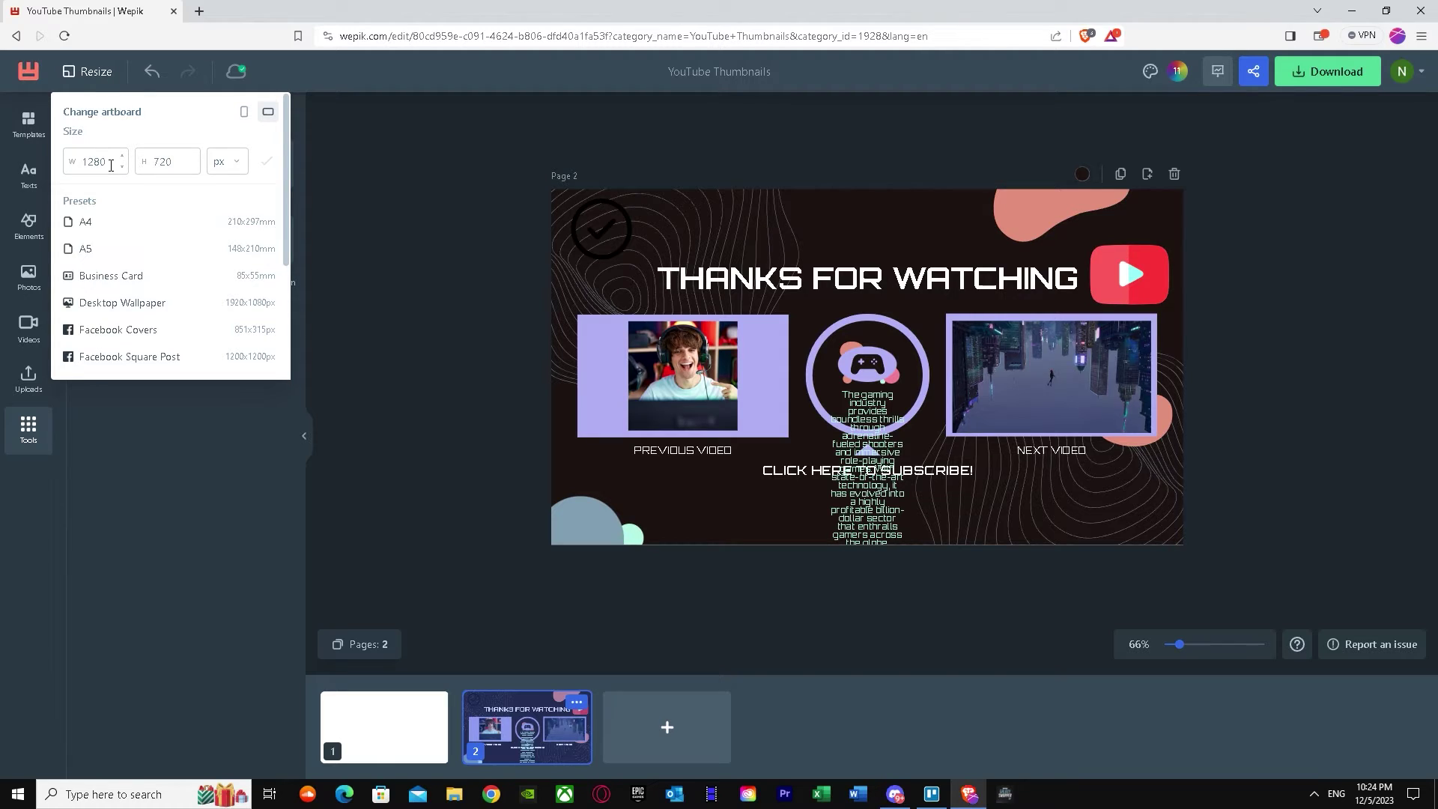
left_click(137, 310)
left_click(94, 73)
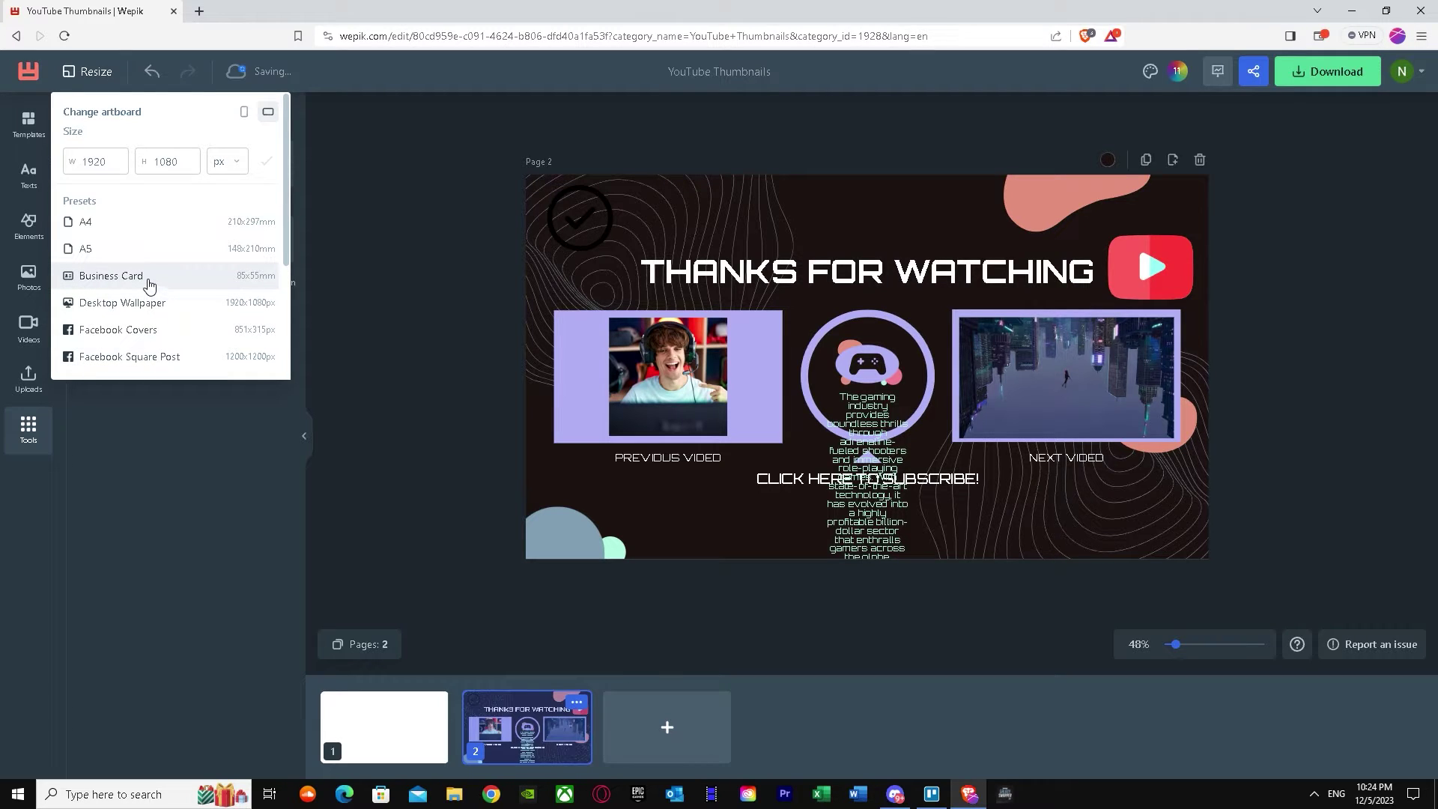
left_click(150, 280)
left_click(72, 73)
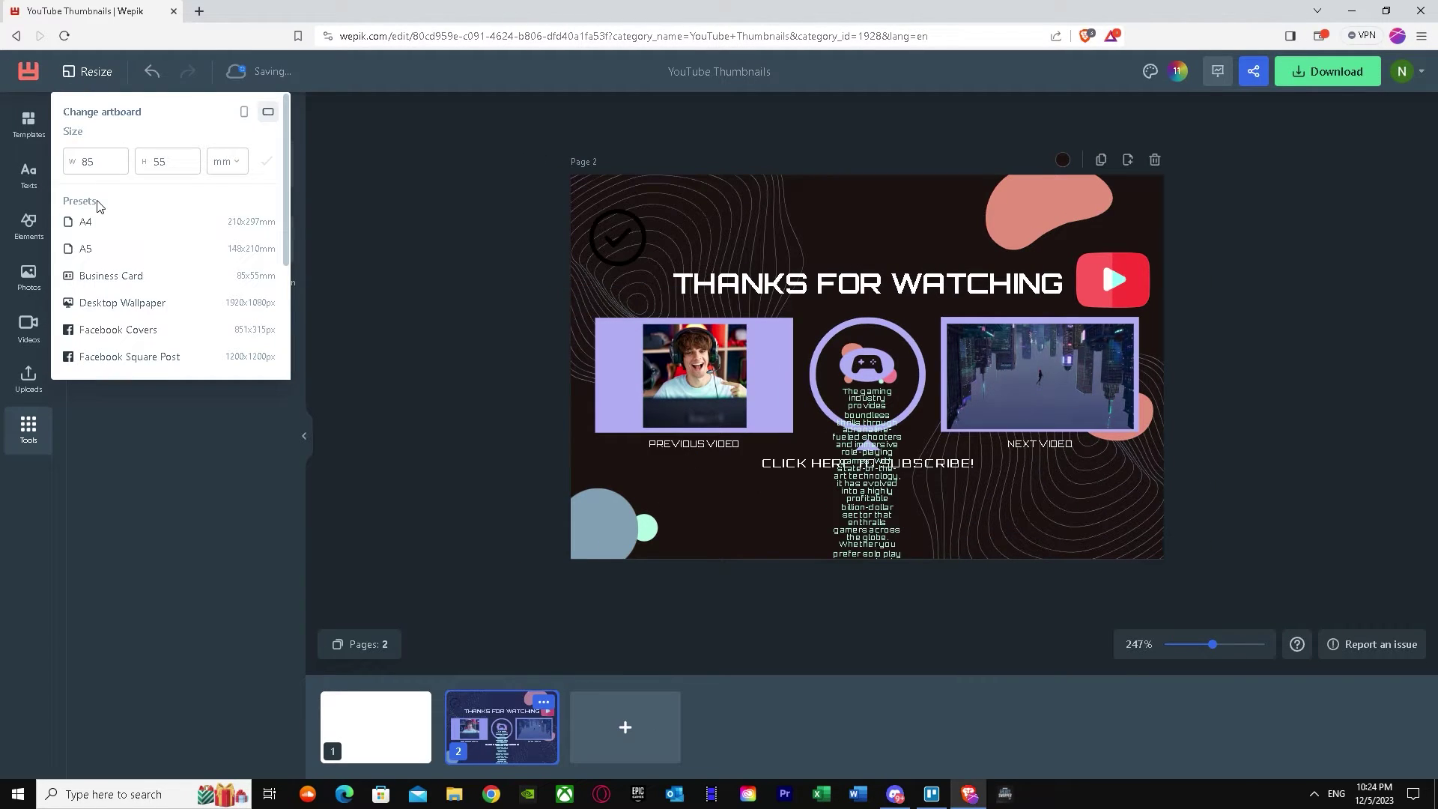
left_click(95, 225)
left_click(94, 87)
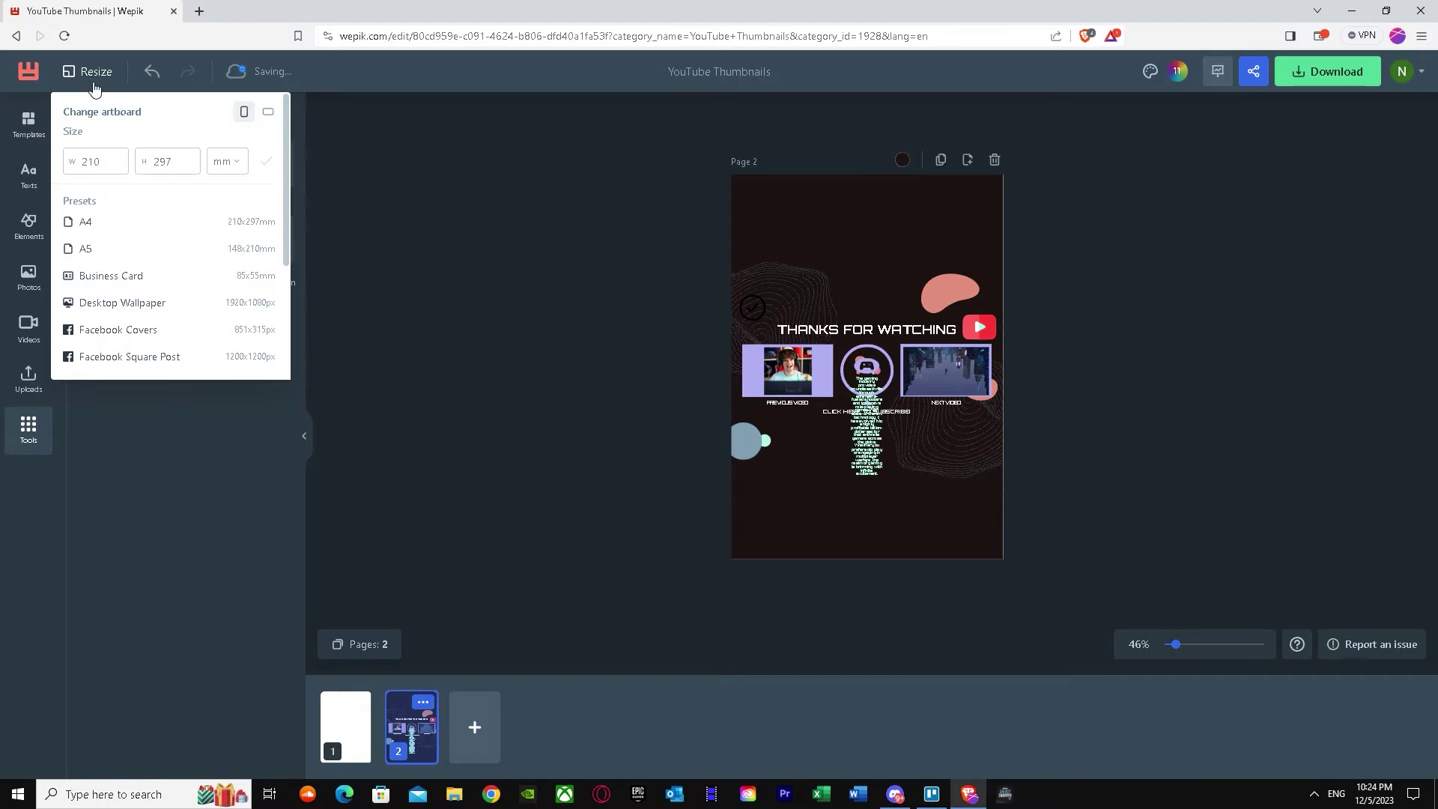
left_click(97, 247)
left_click(84, 81)
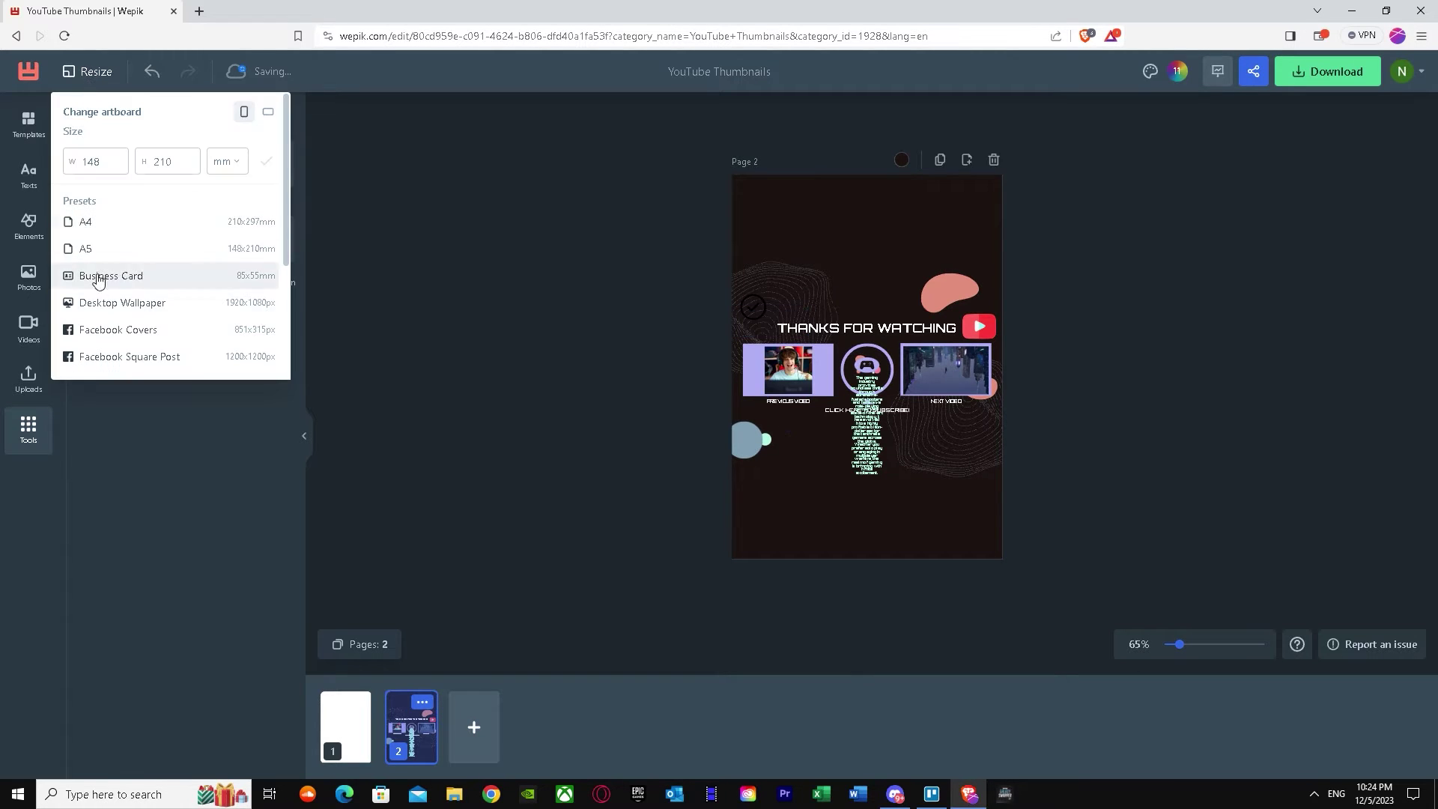
left_click(114, 329)
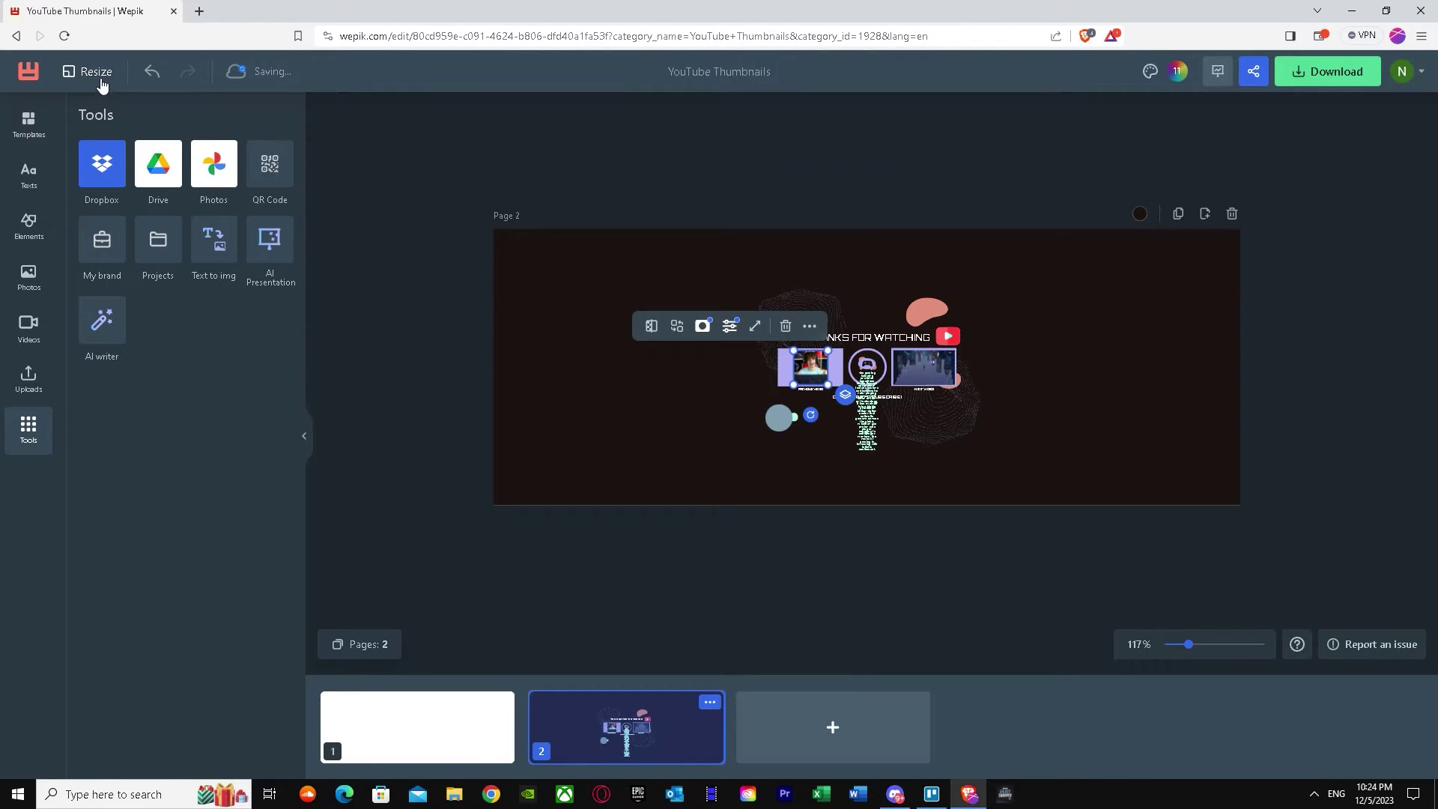
Step: Test Facebook Square Post, Desktop Wallpaper and both orientations, settling on a 1200×1200 square
left_click(101, 82)
left_click(128, 350)
left_click(98, 79)
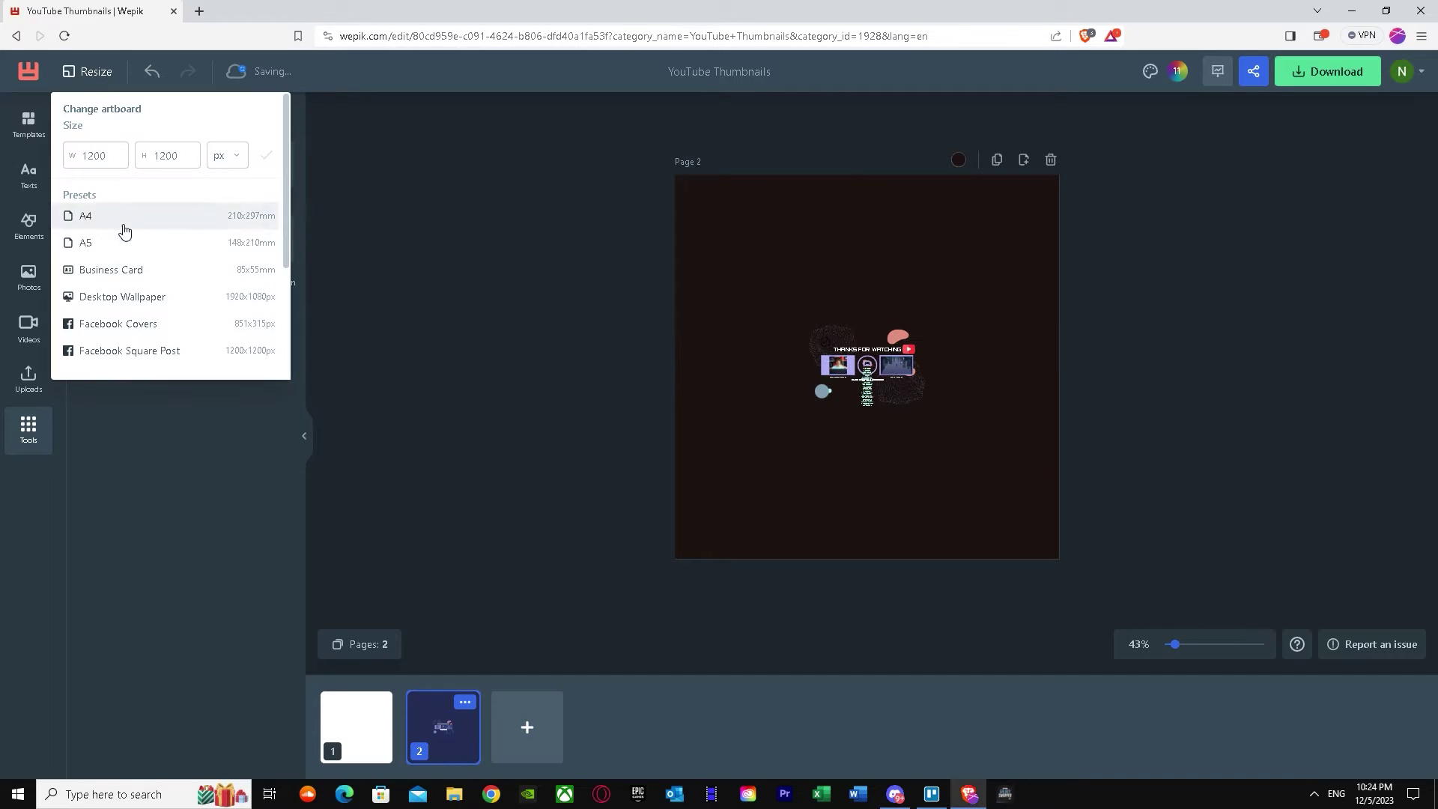
left_click(133, 296)
left_click(97, 78)
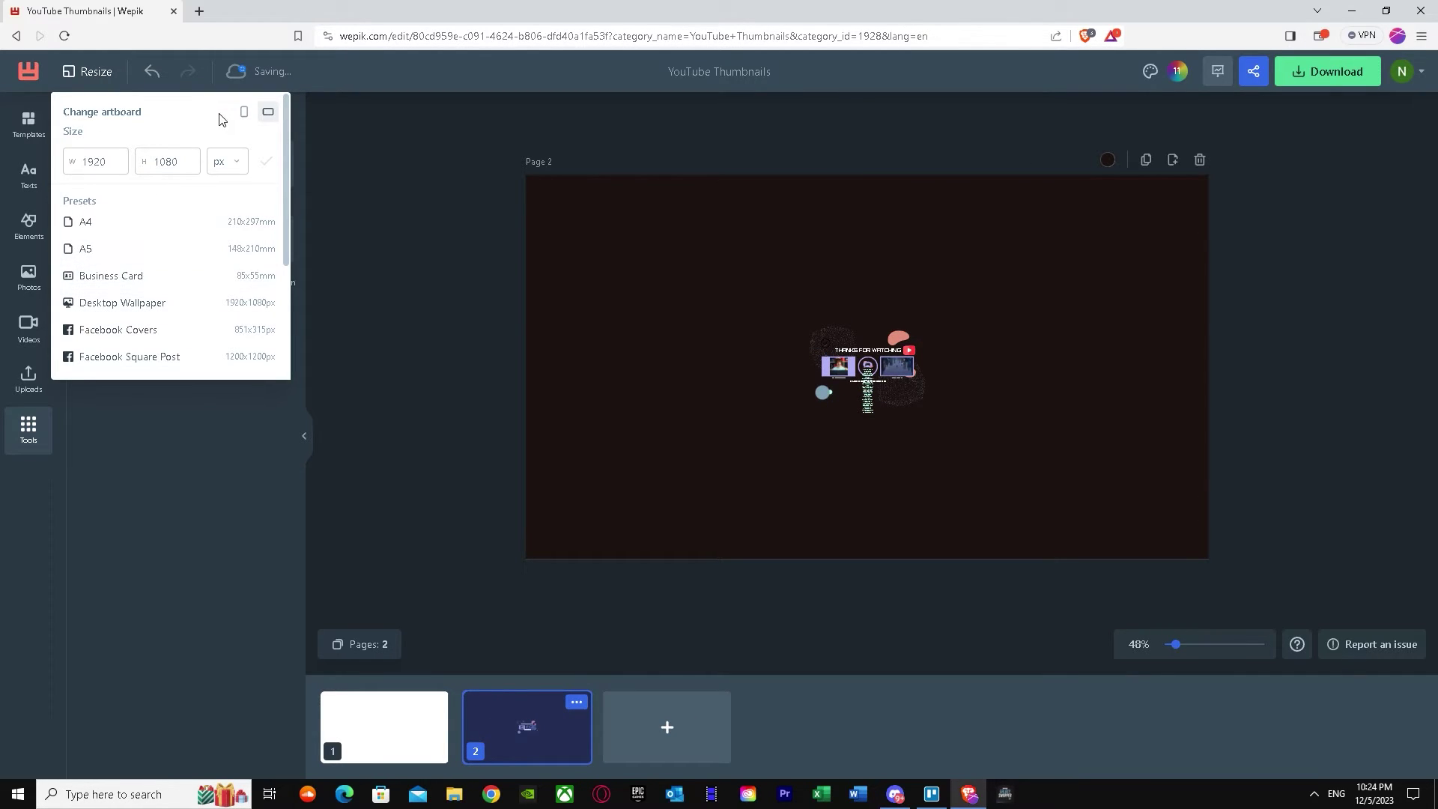
left_click(243, 112)
left_click(268, 116)
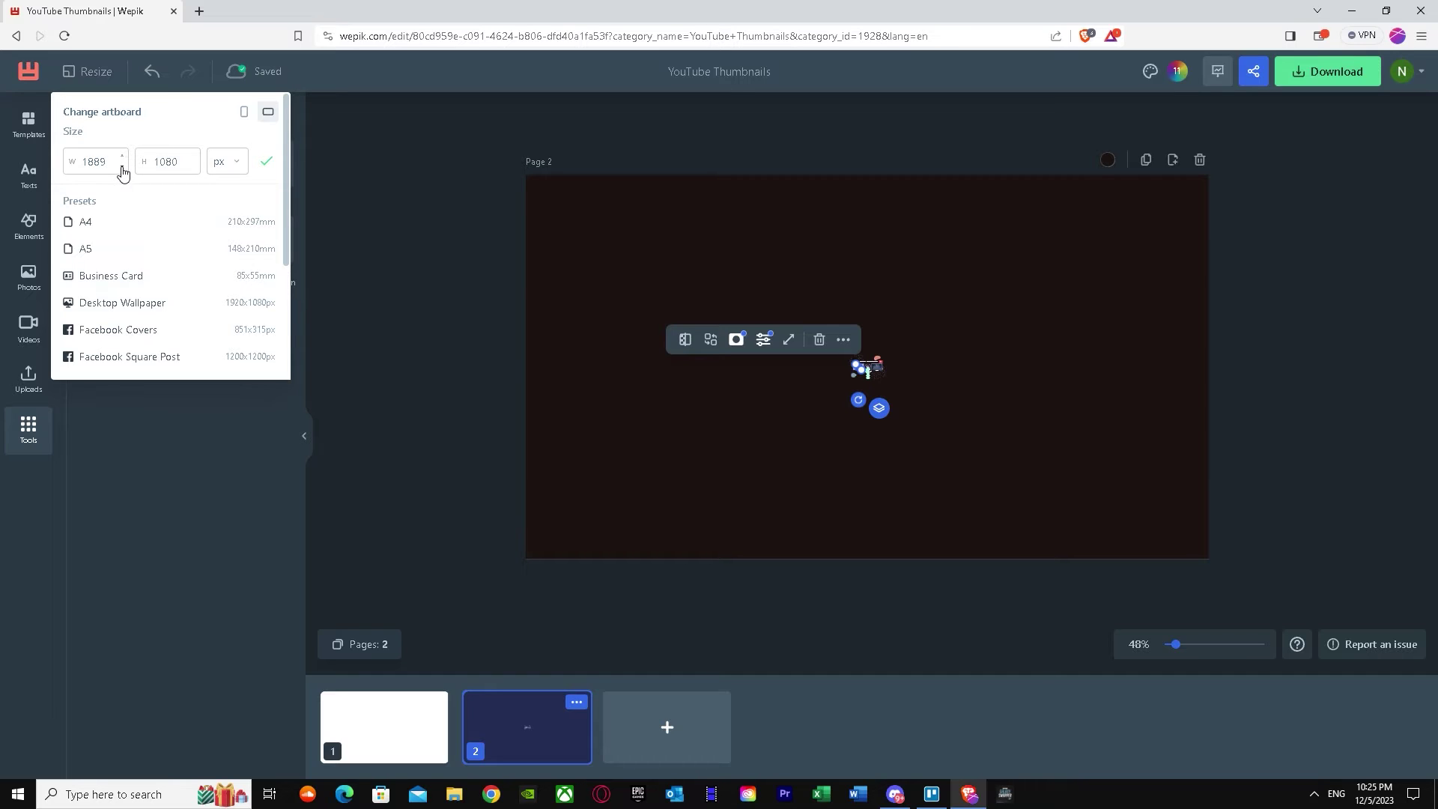
left_click(211, 358)
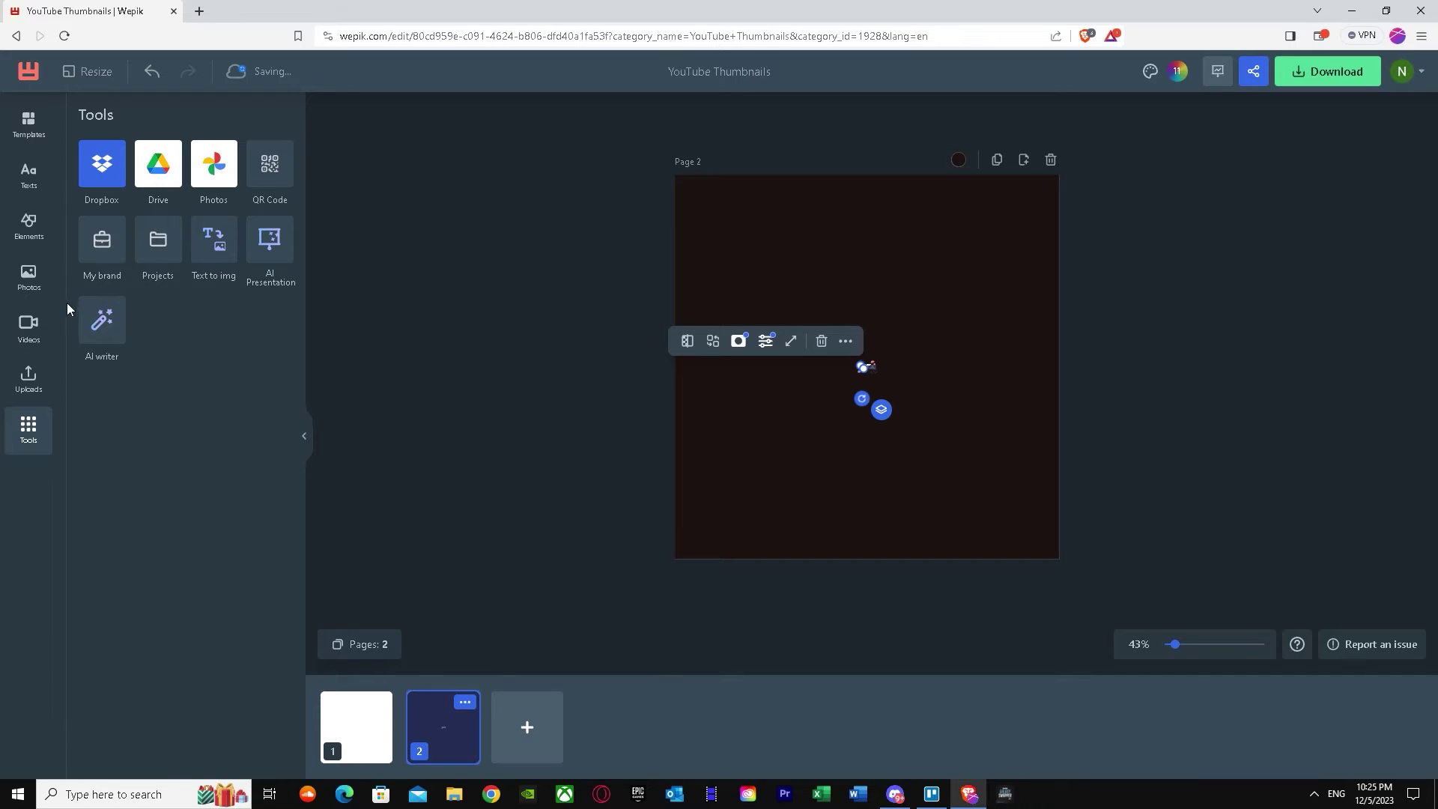
Step: Add the first Videos clip to the page and enlarge it by its corner handle
left_click(27, 326)
left_click(30, 271)
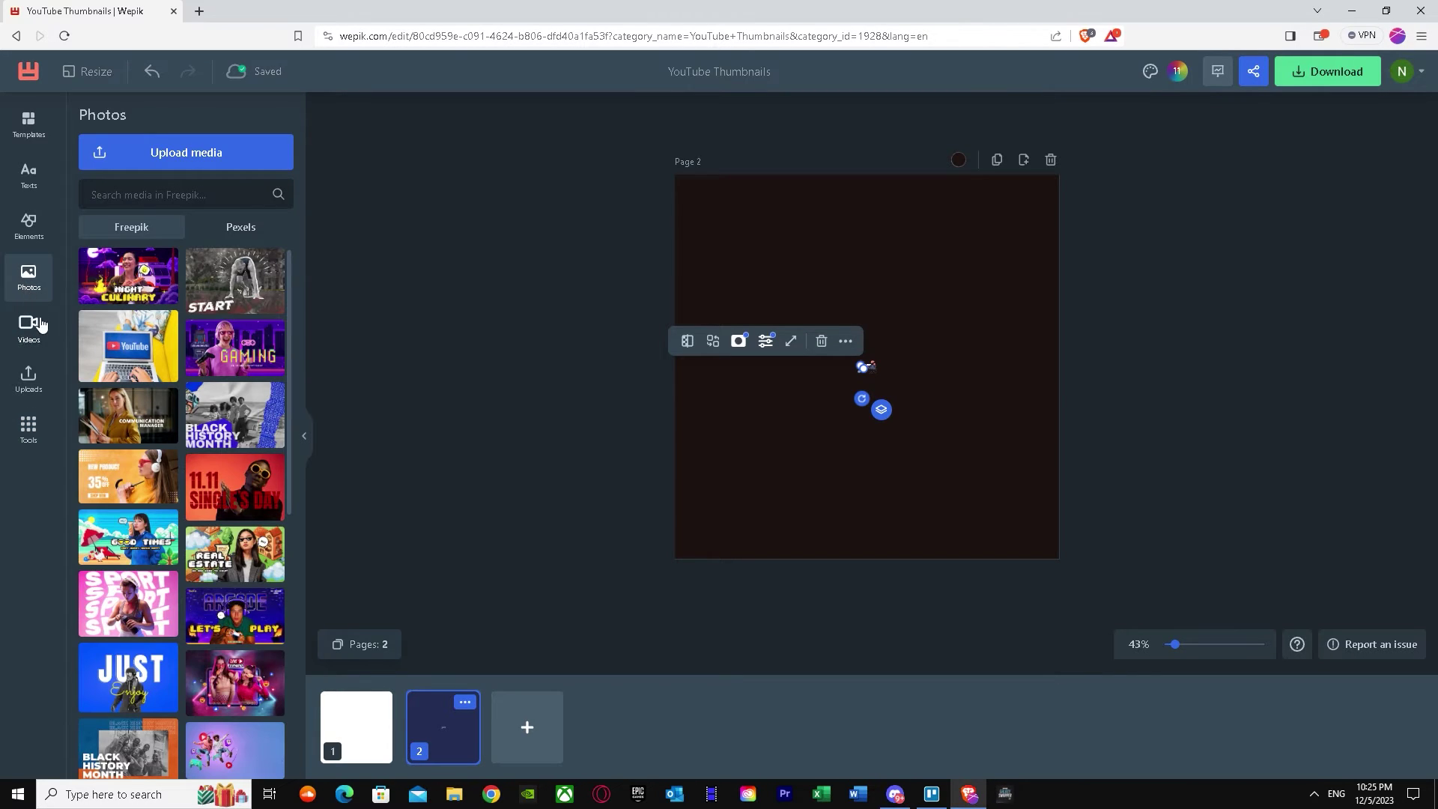
left_click(29, 327)
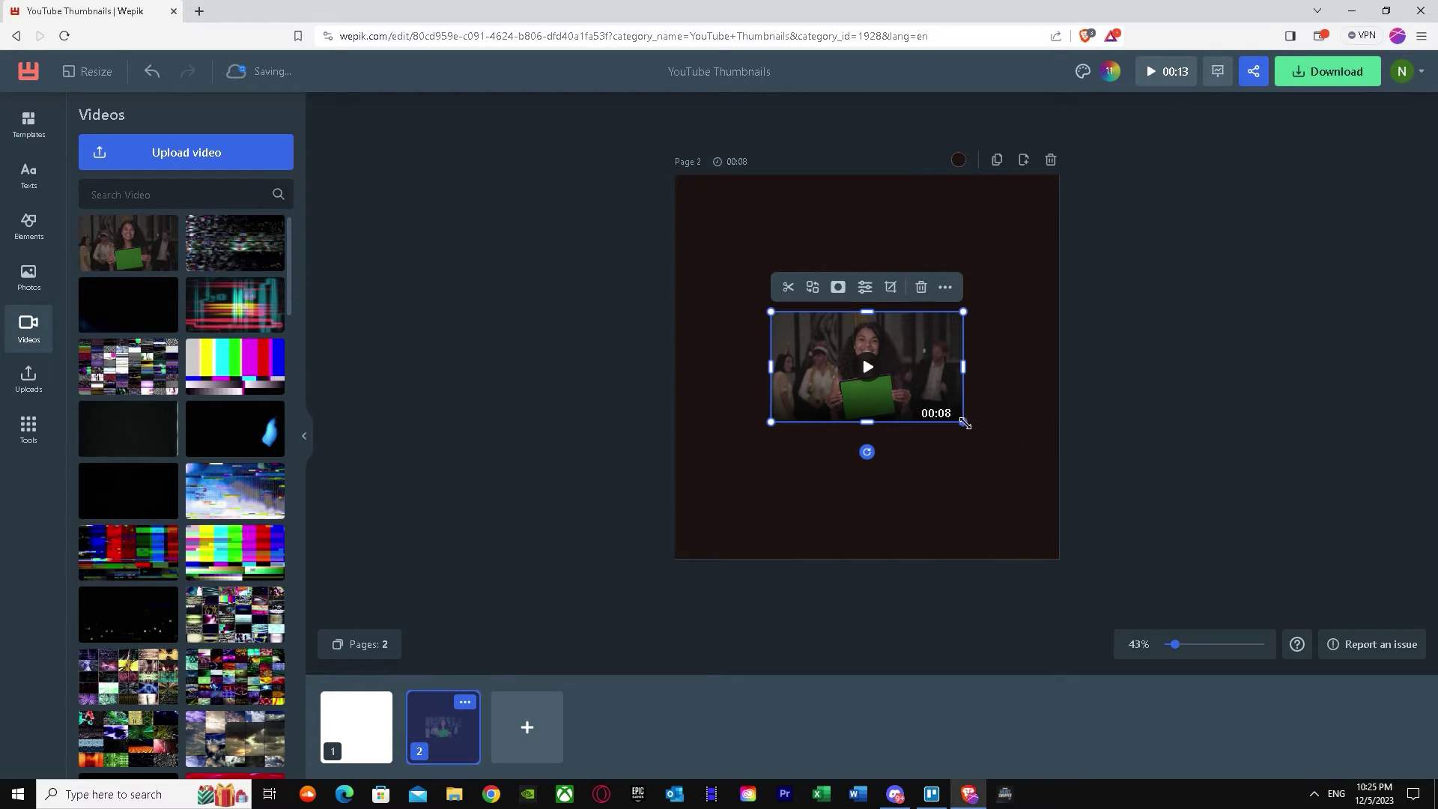
left_click_drag(964, 424, 1009, 448)
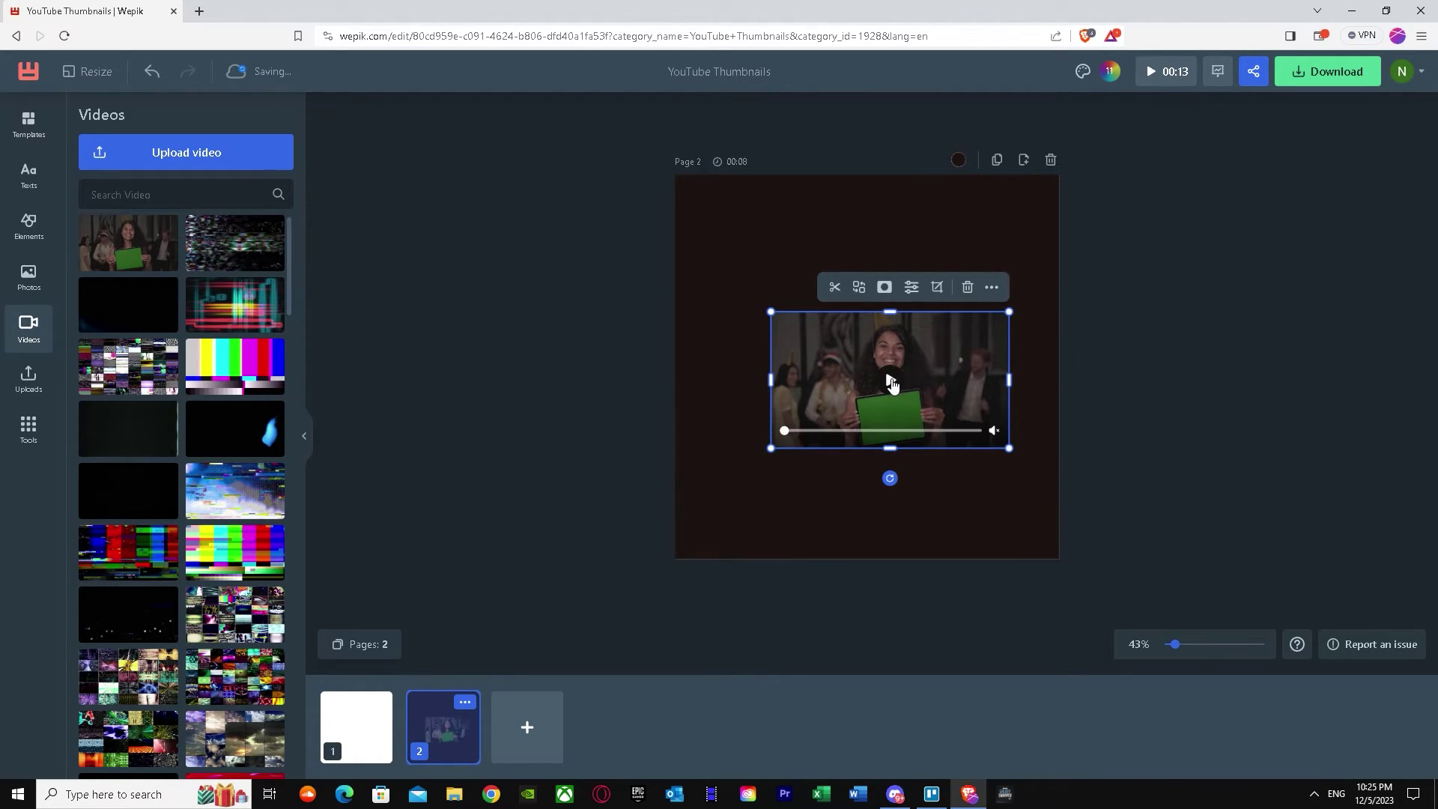
Step: Cancel the Upload video dialog and switch to the Photos library
left_click(169, 152)
left_click(667, 379)
left_click(29, 277)
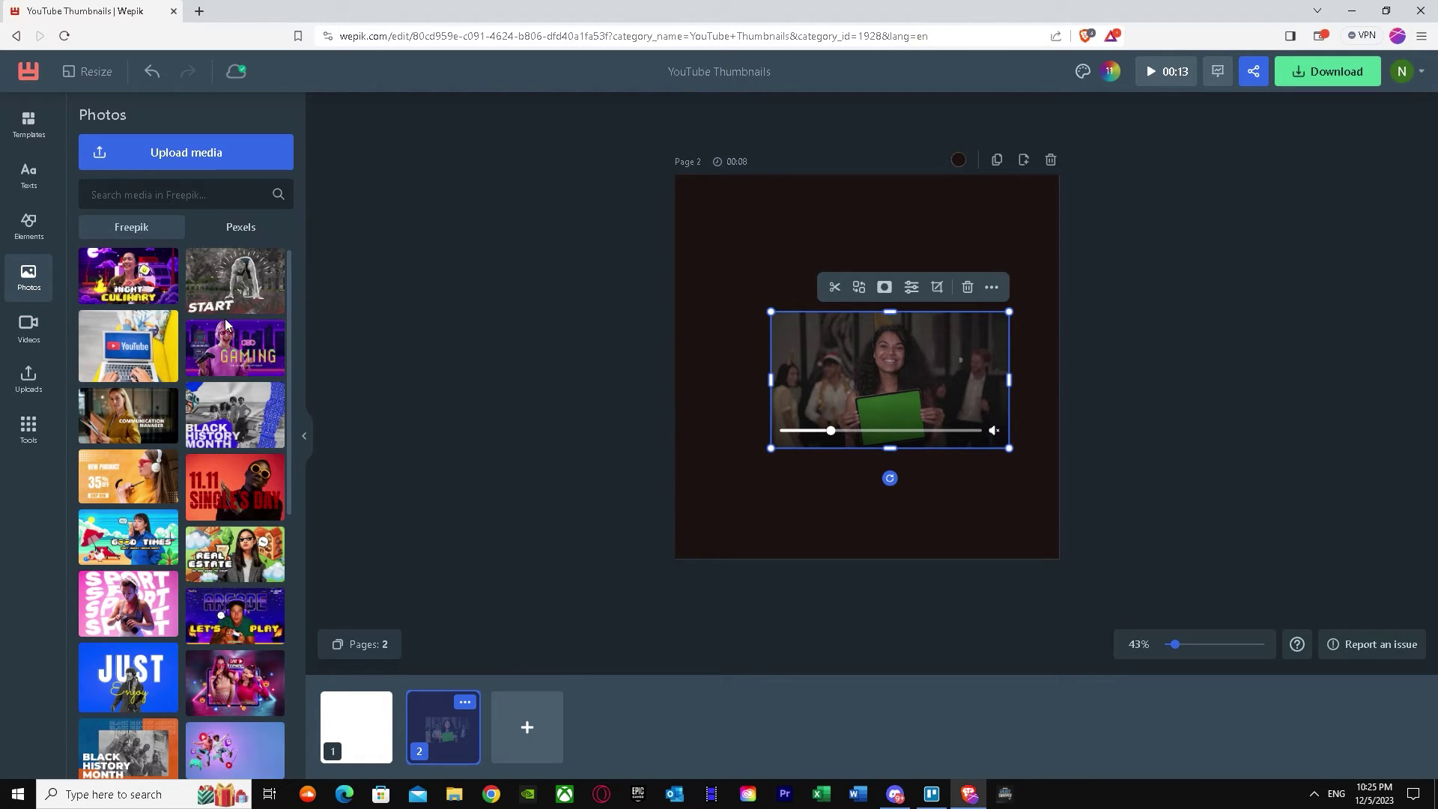
Step: Place the purple GAMING photo overlapping the left edge of the video clip
left_click_drag(232, 349, 711, 391)
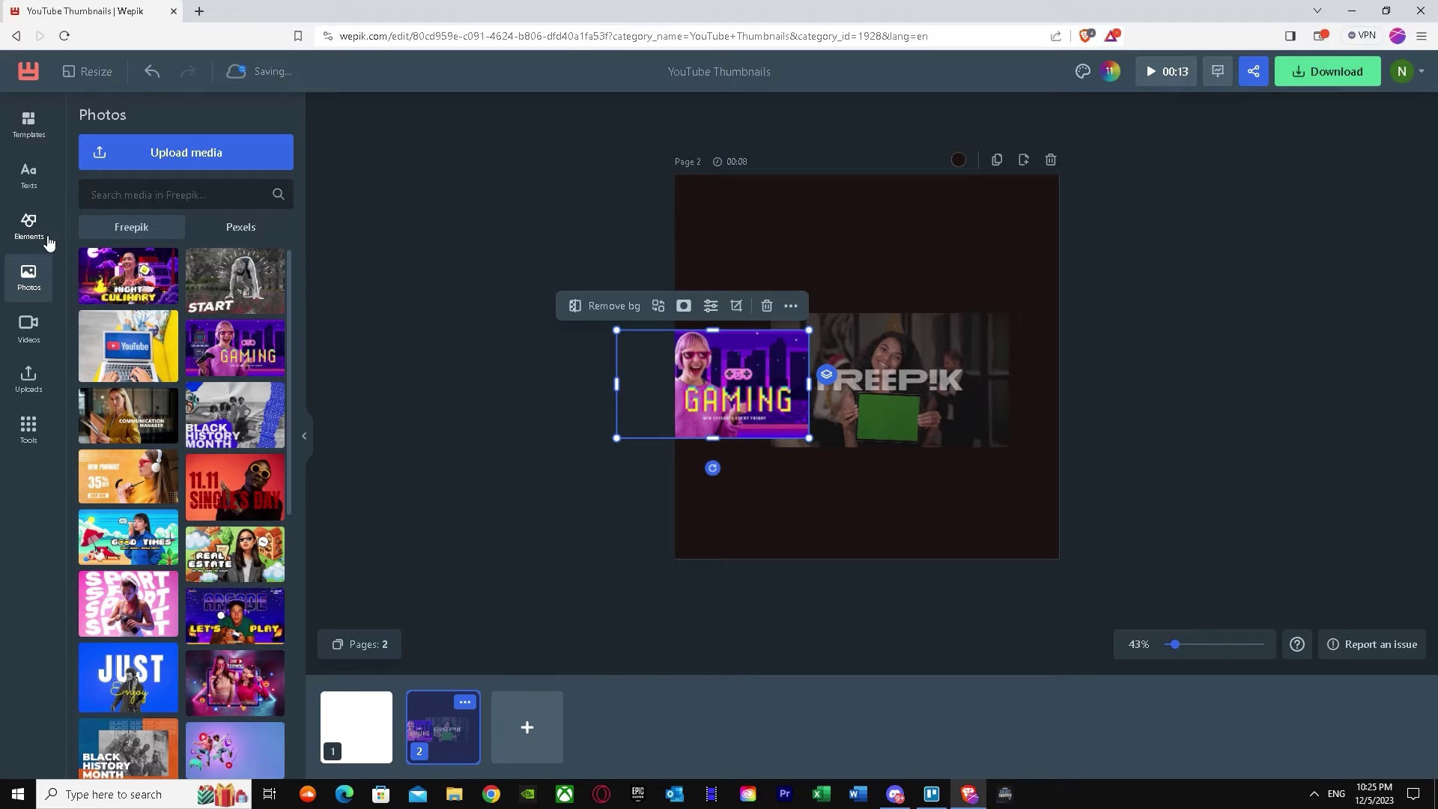
left_click(226, 232)
left_click(150, 233)
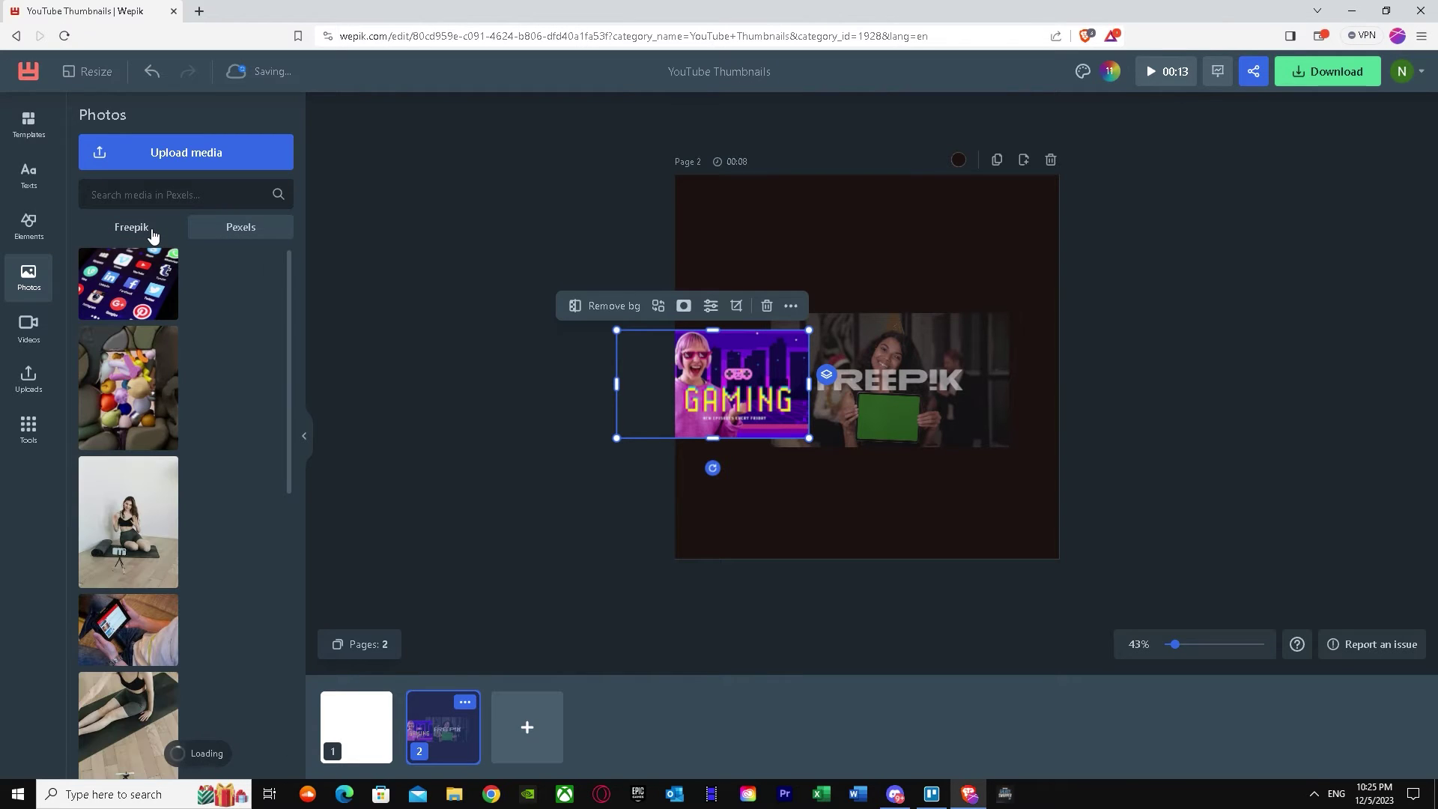
Step: Browse the Elements, Text and Templates panels, then bring up the download options
left_click(45, 236)
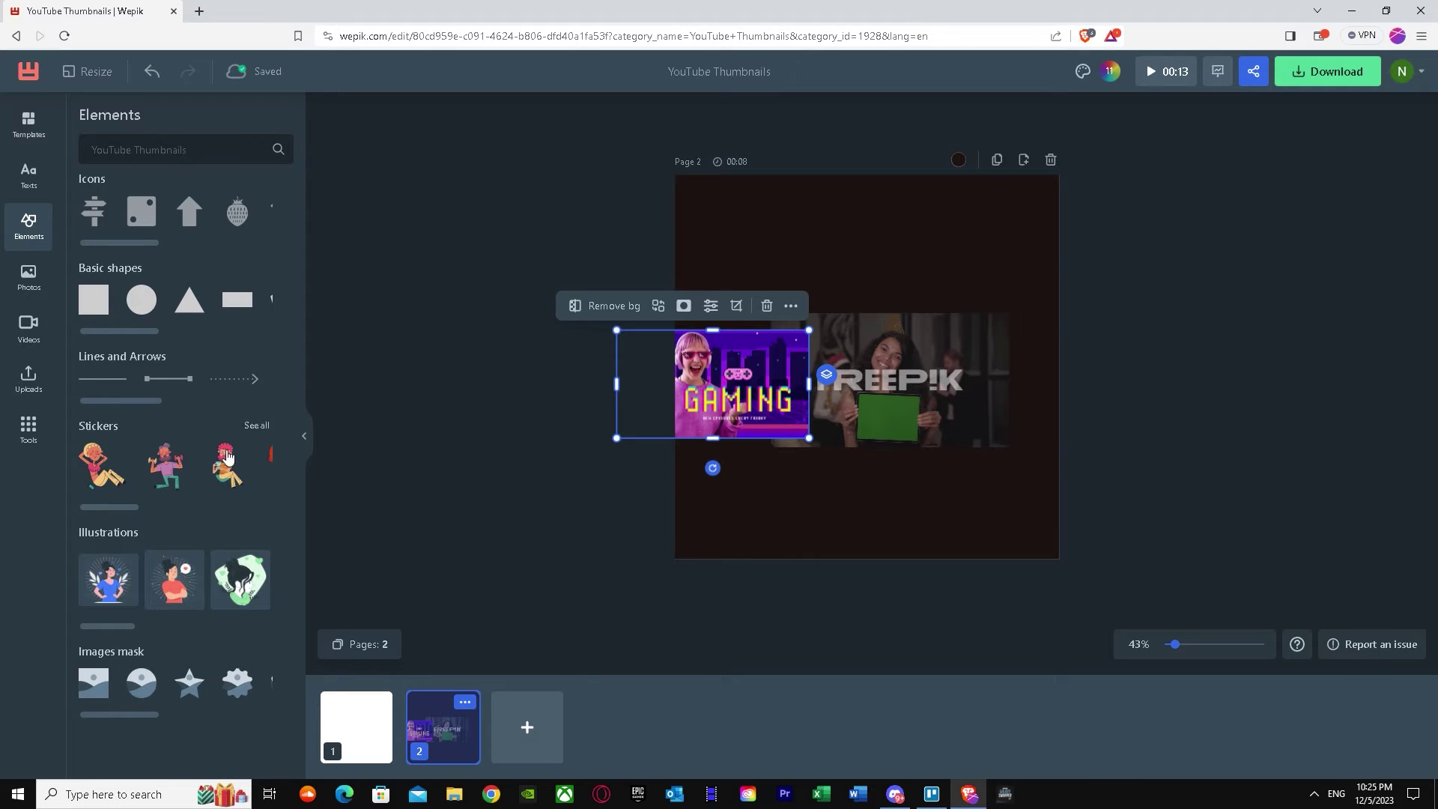
left_click(28, 172)
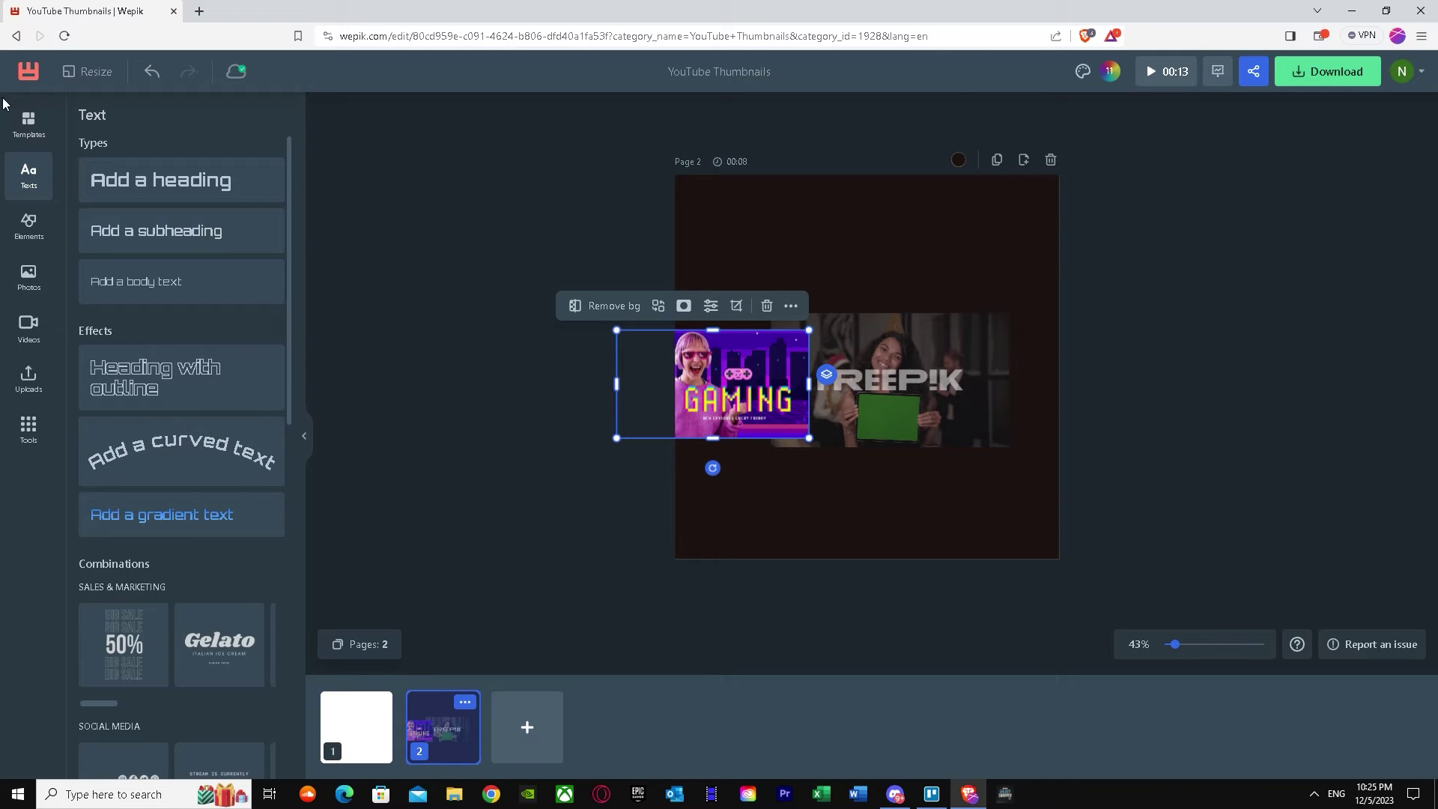
left_click(27, 128)
left_click(28, 176)
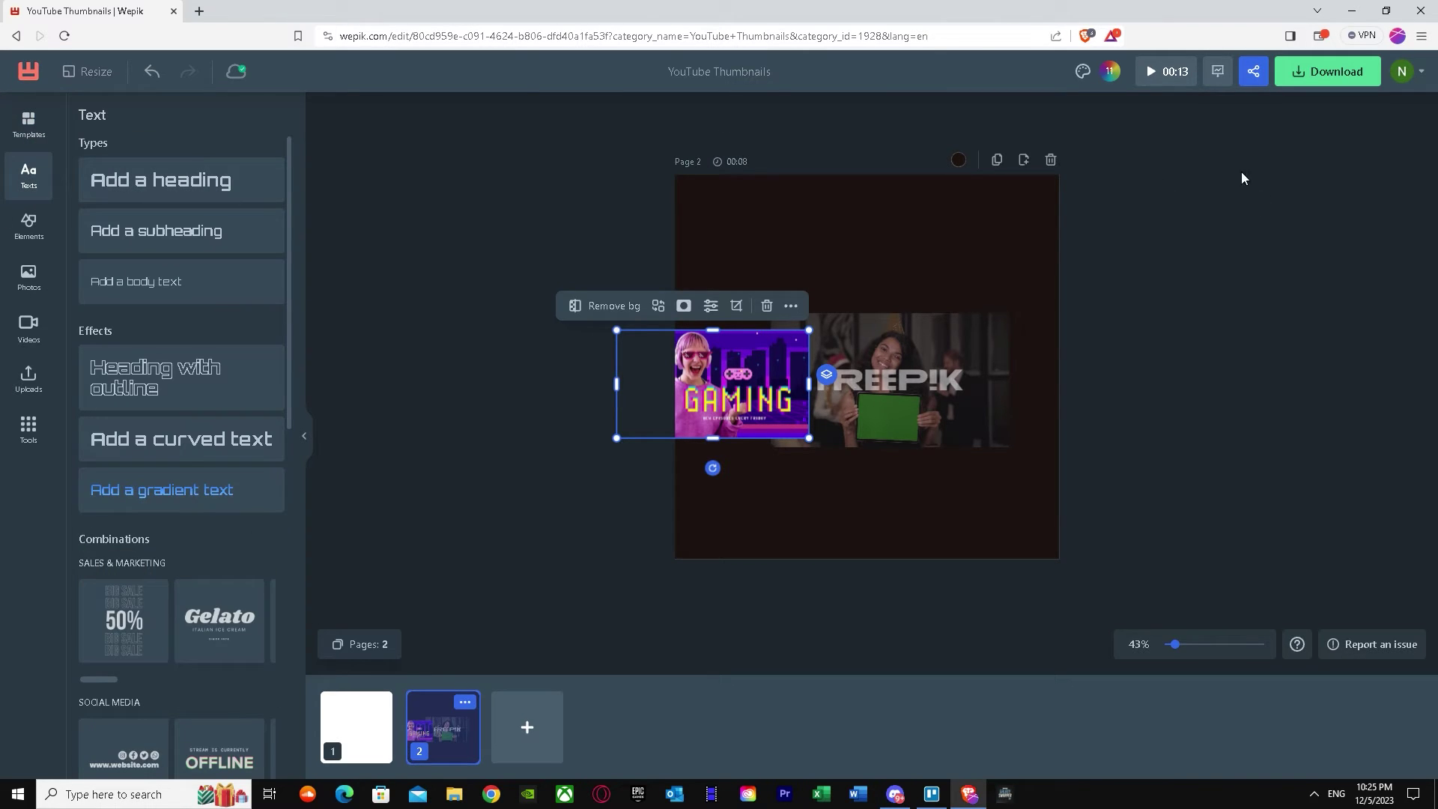
left_click(1327, 71)
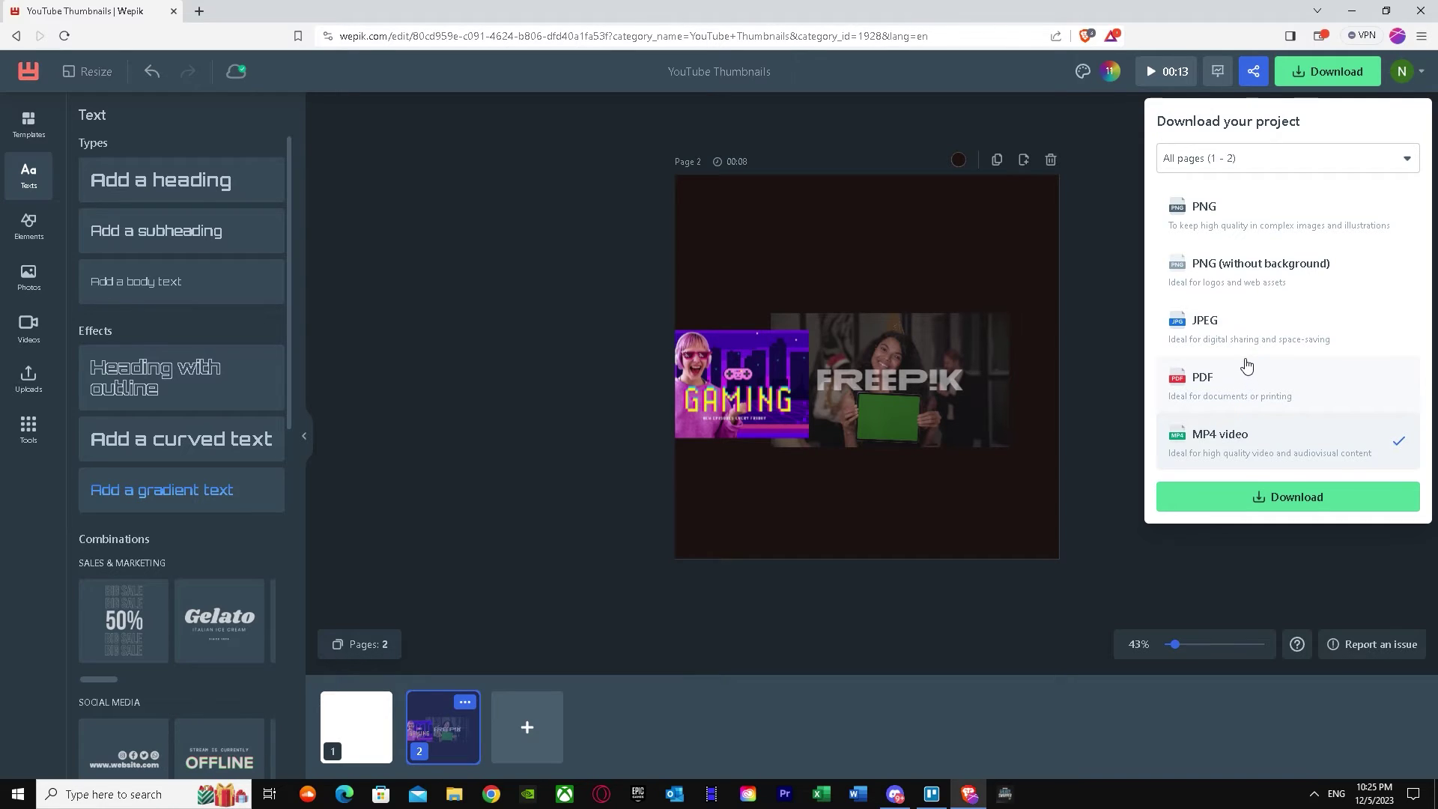
Step: Export both pages as PNG at 1.5x size and dismiss the rating popup
left_click(1269, 223)
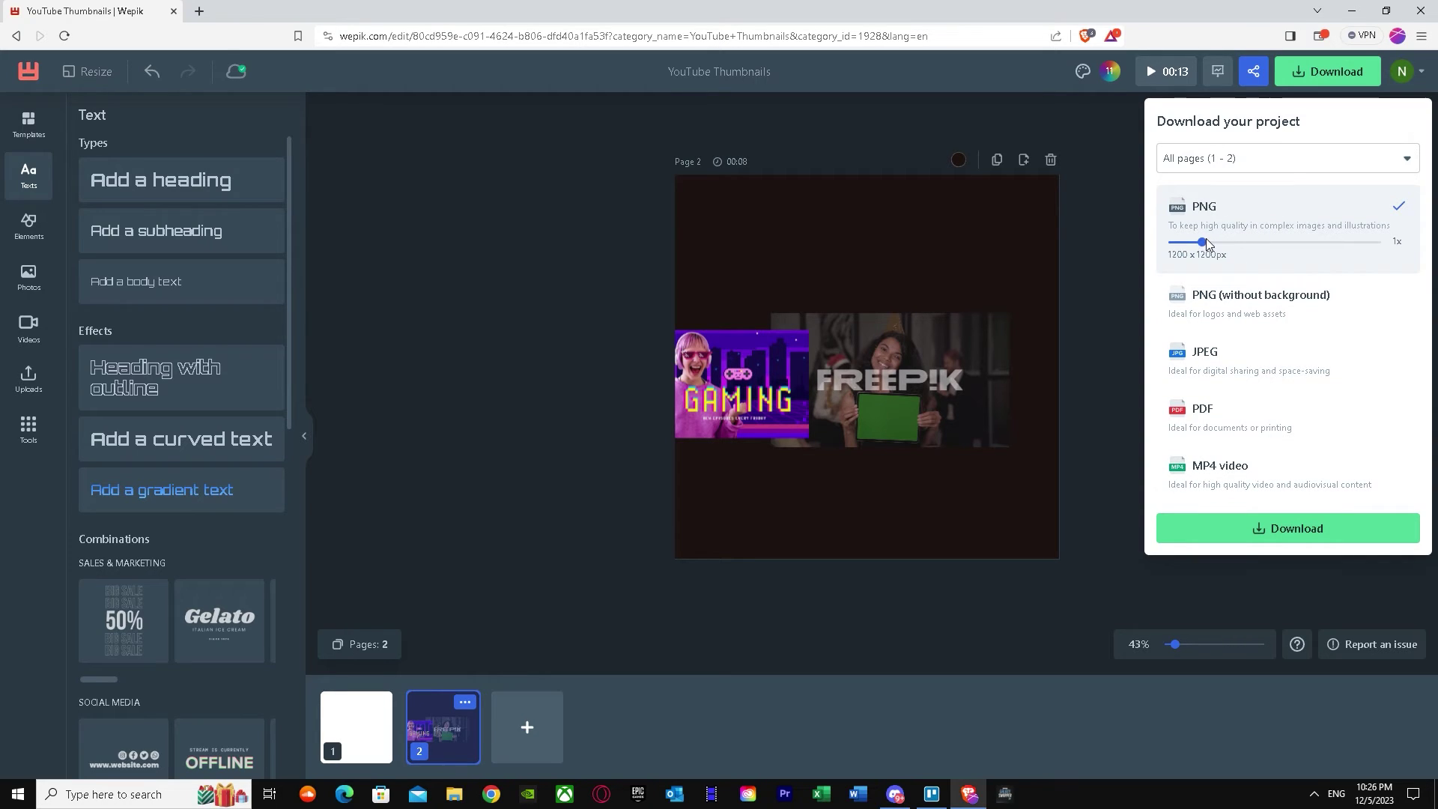
left_click_drag(1202, 242, 1250, 263)
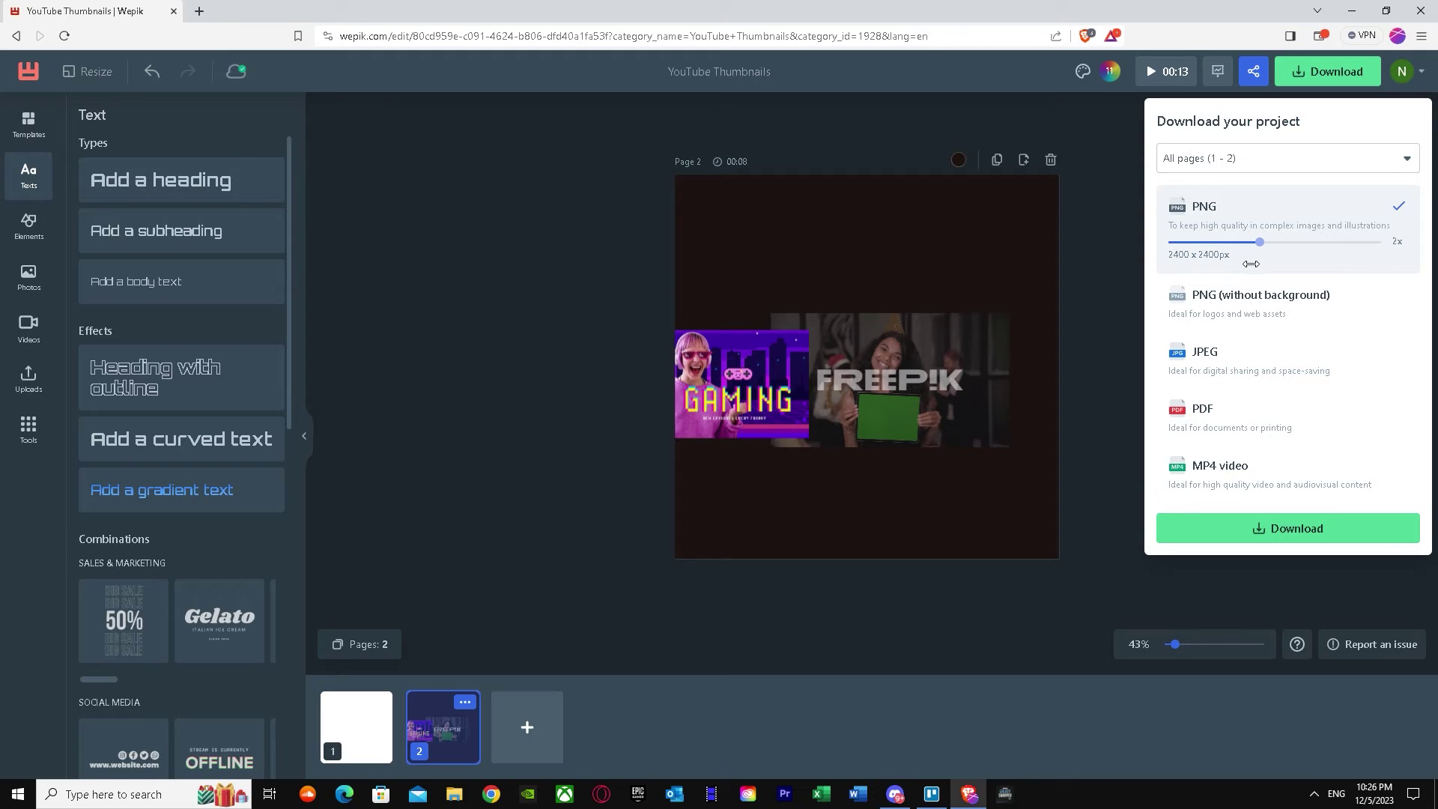
left_click(1287, 528)
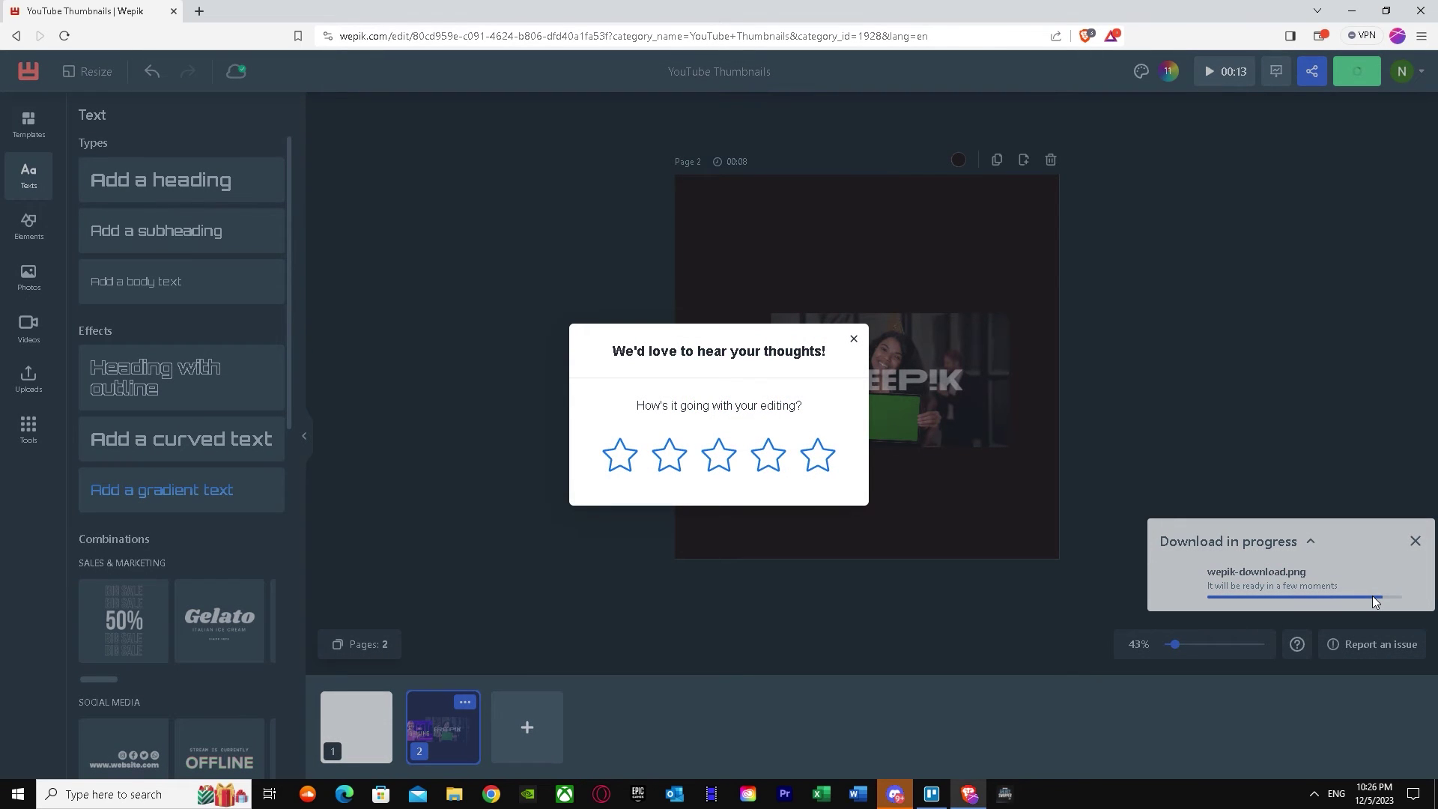
left_click(853, 339)
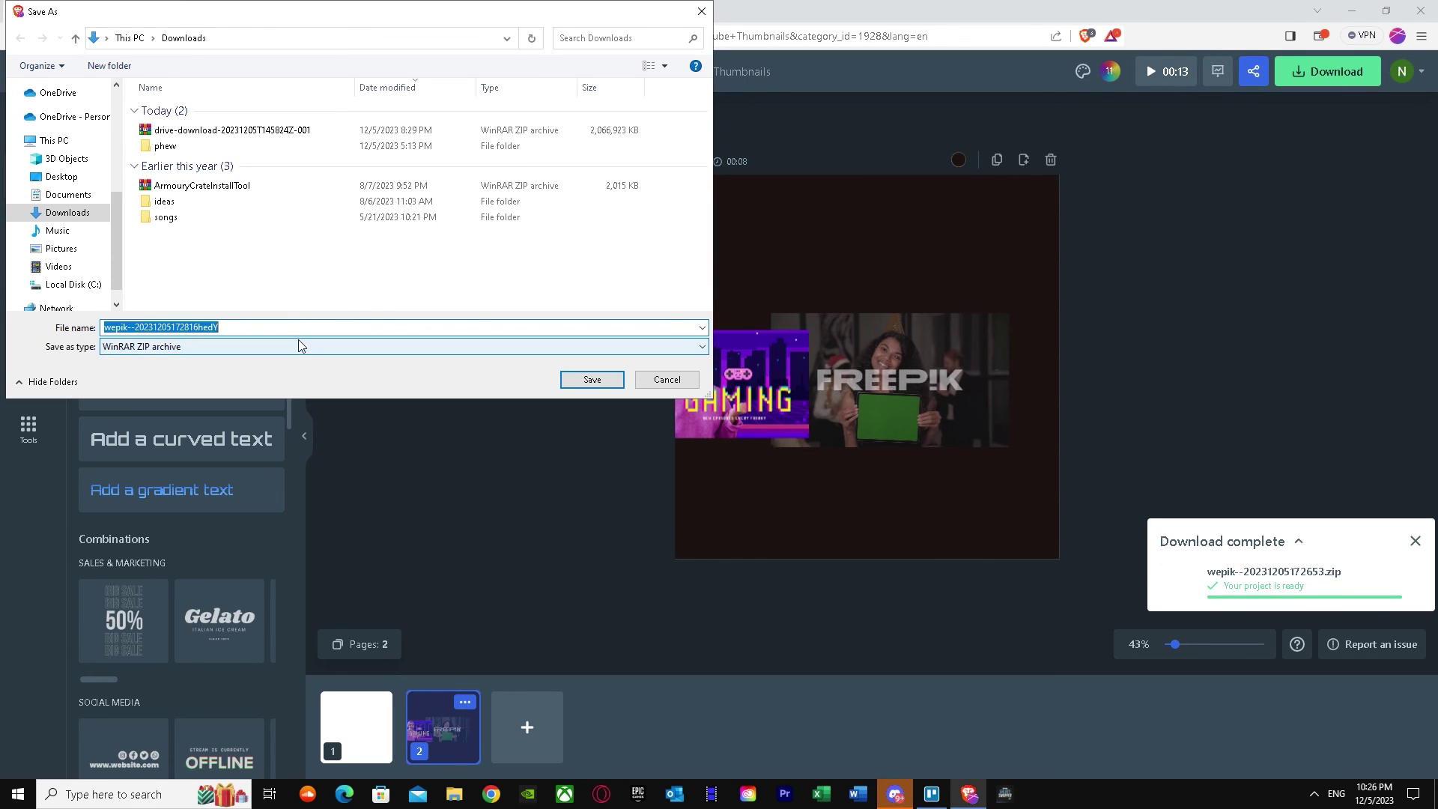
Step: Save the downloaded ZIP archive to the Downloads folder
left_click(297, 345)
left_click(300, 361)
left_click(592, 380)
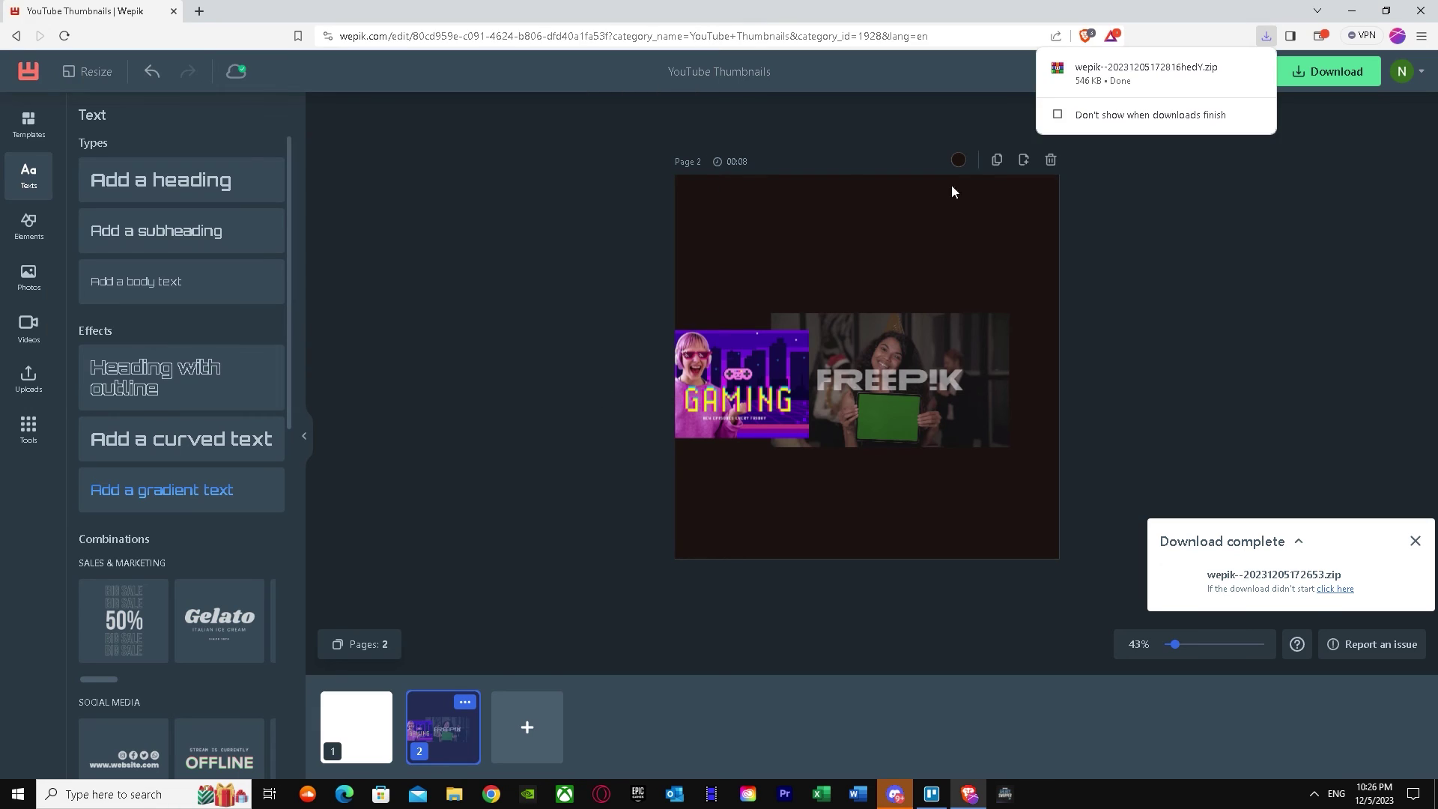
Step: Open the ZIP in WinRAR and copy 0.png and 1.png to the desktop
left_click(1075, 75)
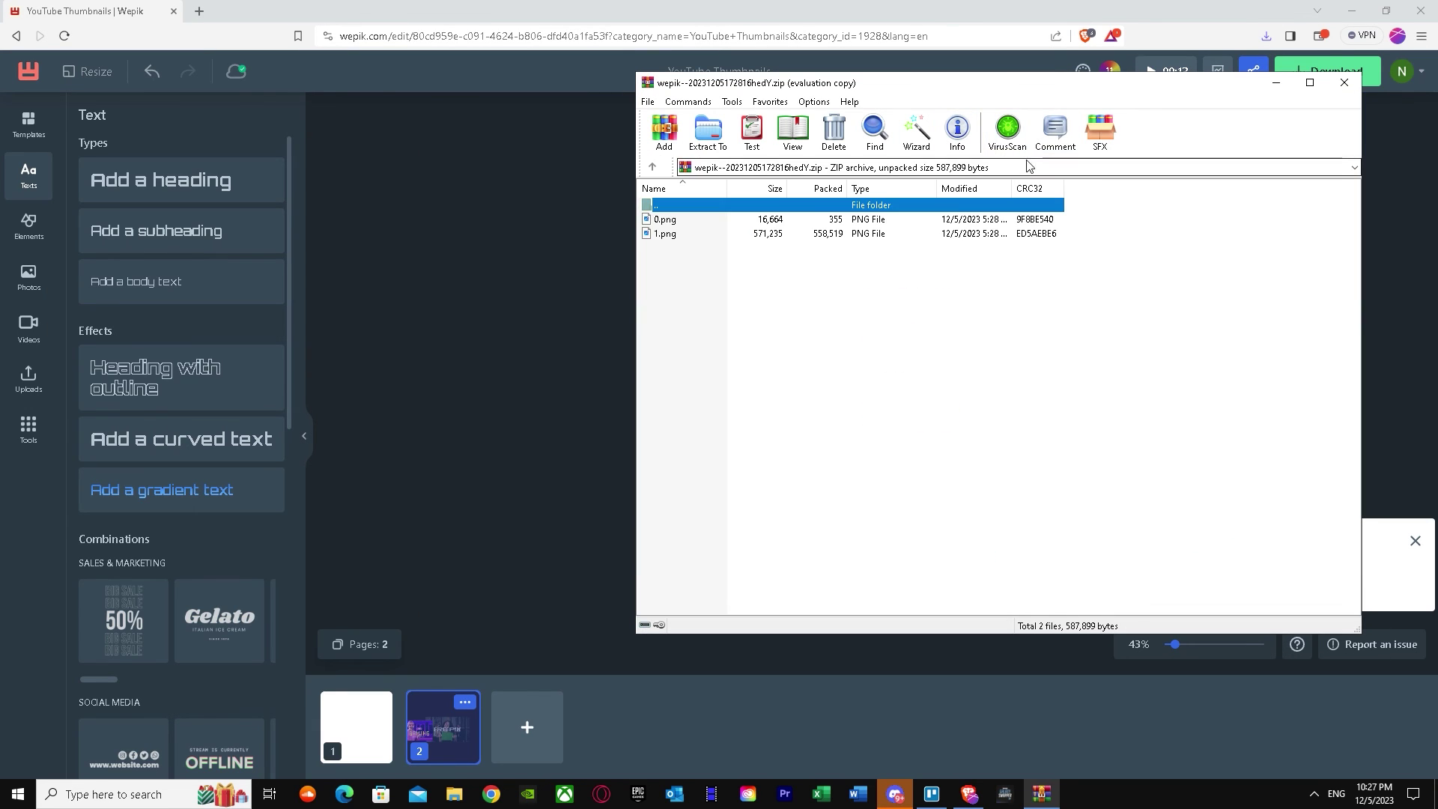
left_click(1421, 10)
left_click_drag(1076, 215, 358, 330)
Step: Close WinRAR, preview 1.png and 0.png in Windows Photos, then reopen 1.png
left_click(1344, 83)
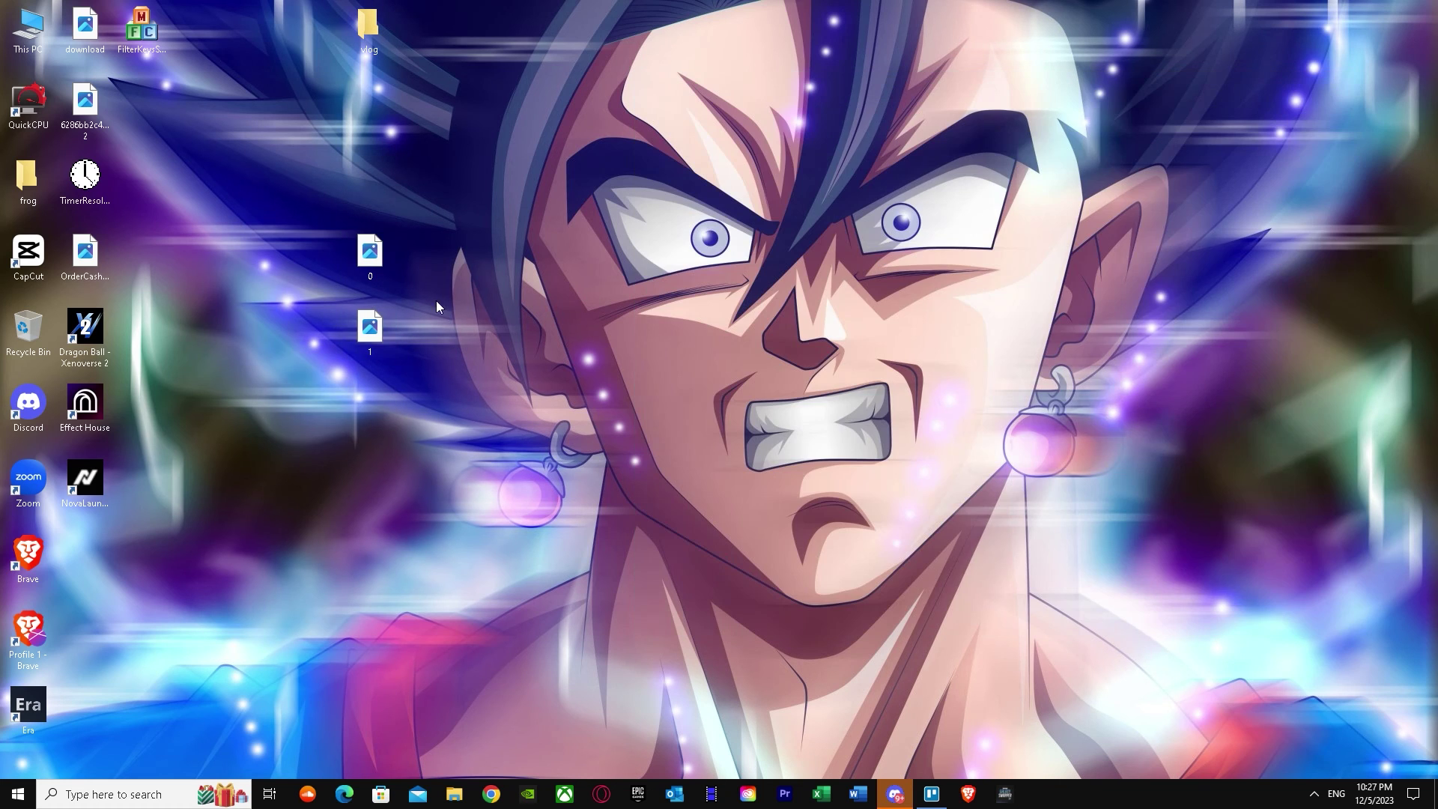
double_click(381, 323)
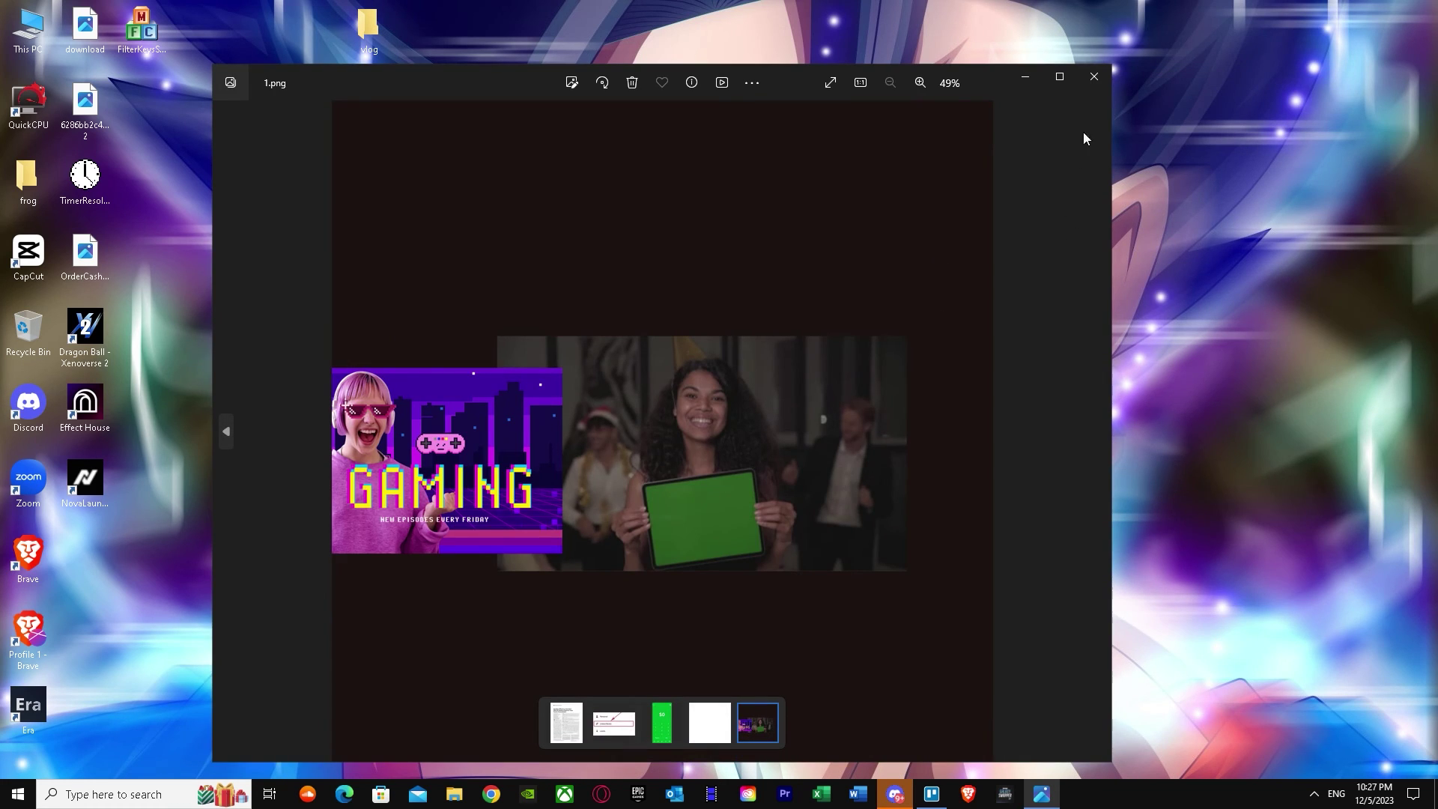
left_click(1095, 77)
double_click(369, 258)
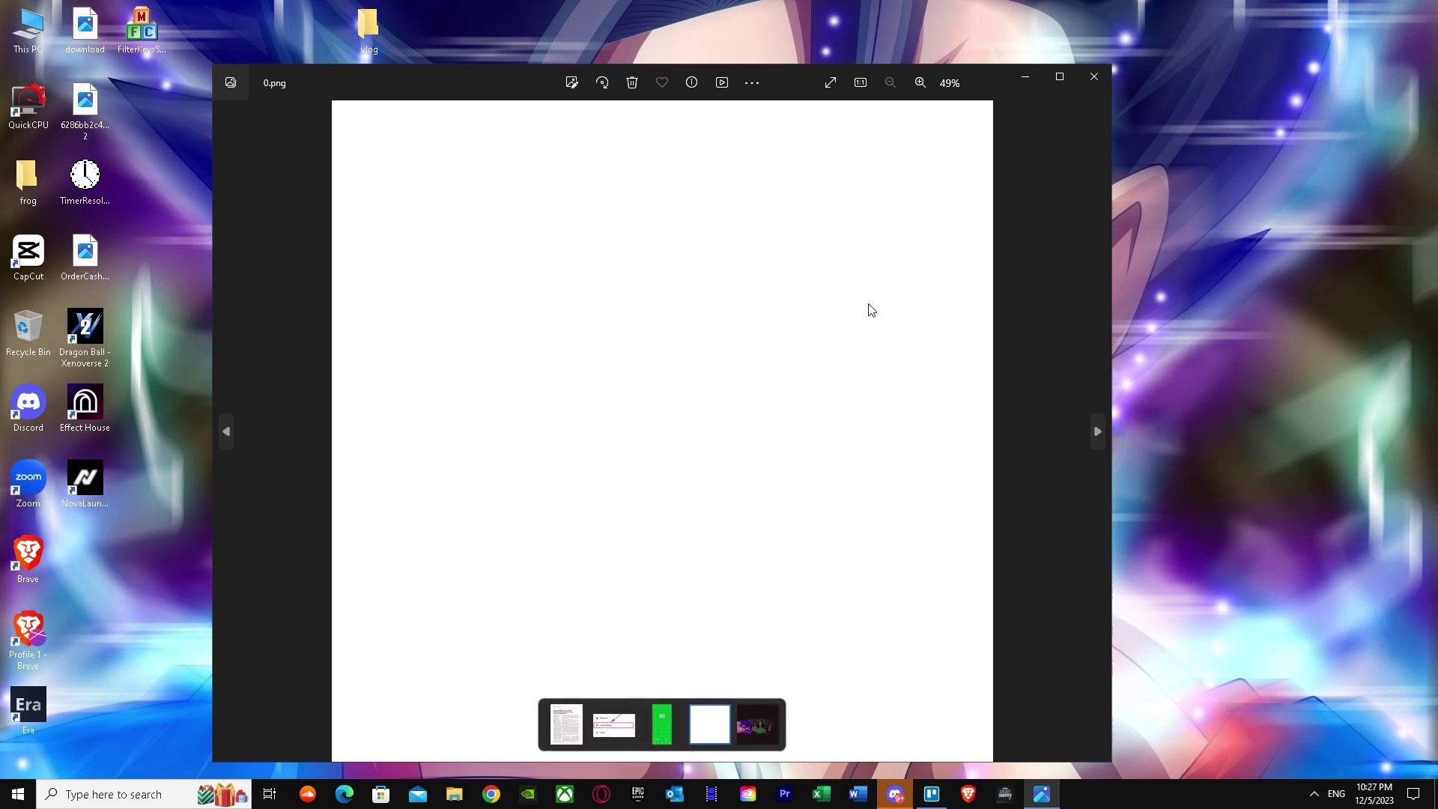
left_click(1094, 77)
double_click(380, 317)
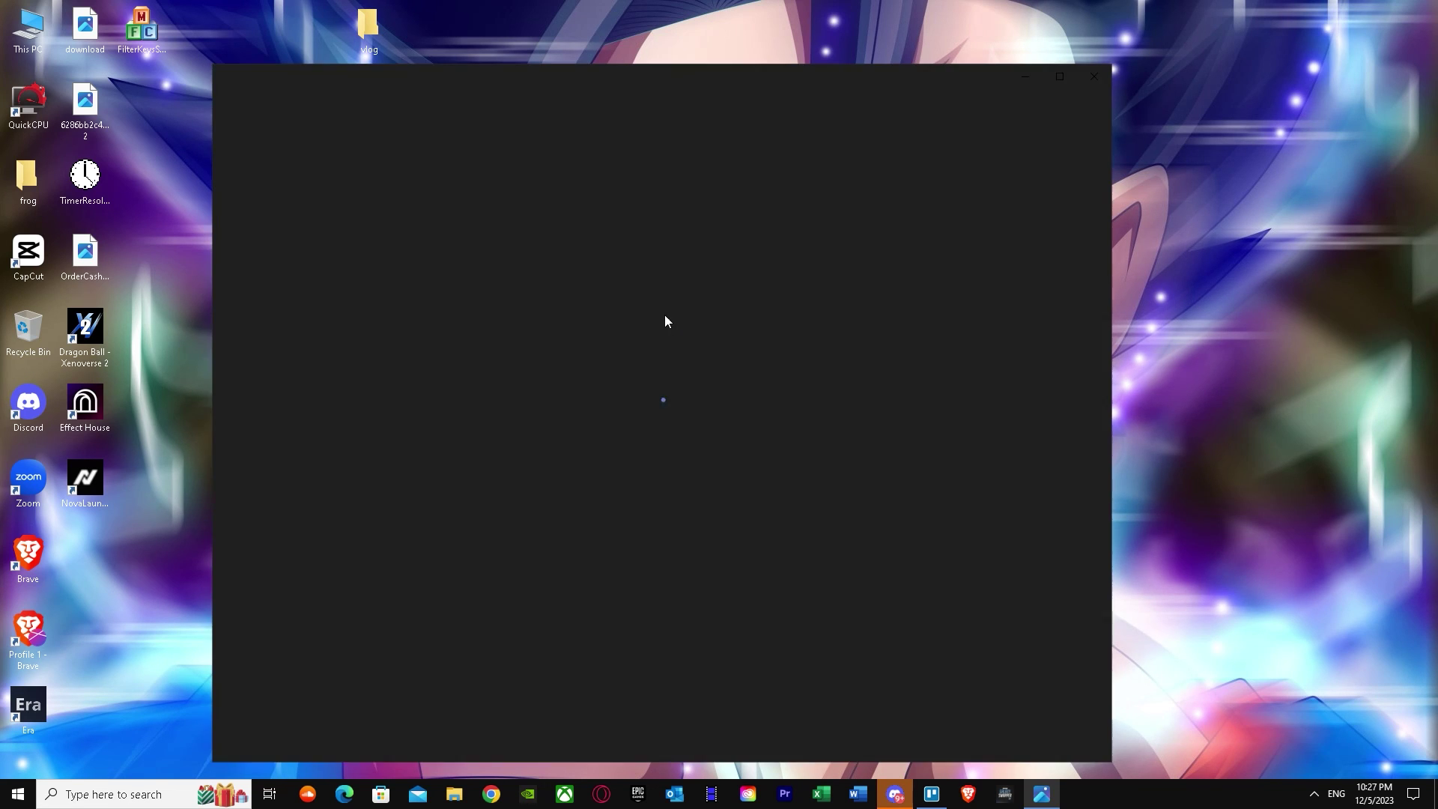